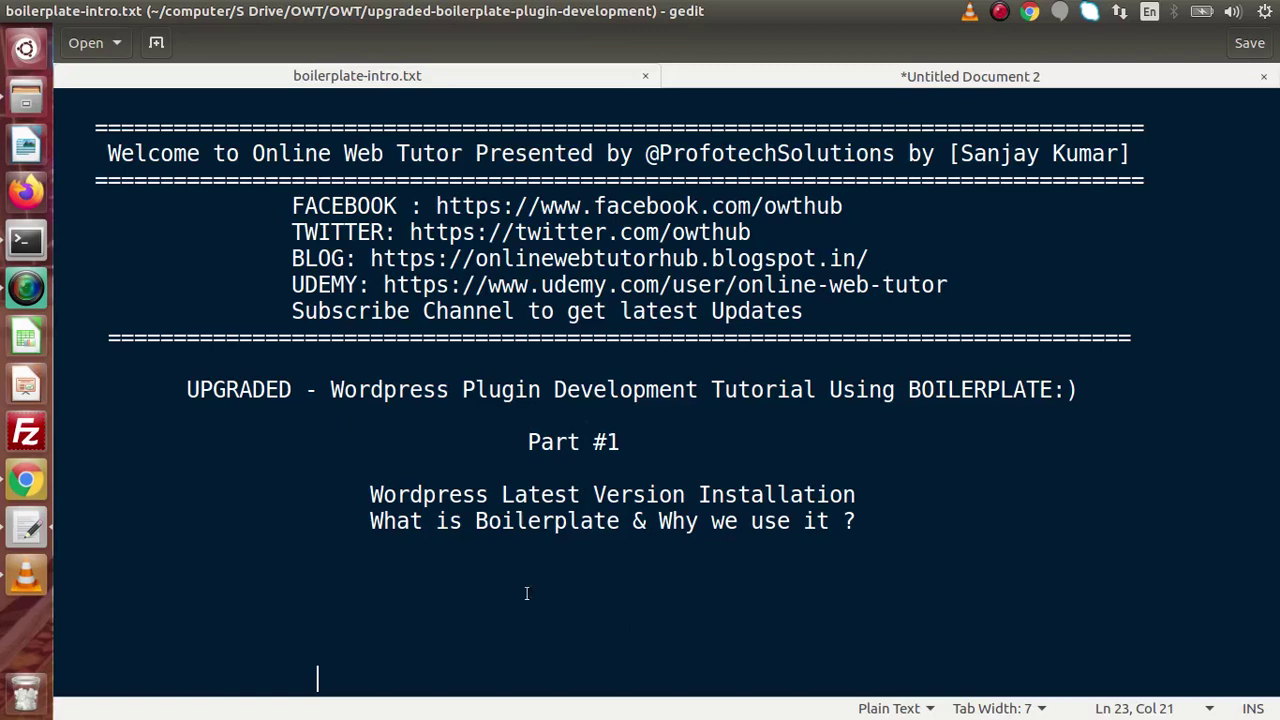
# Switch from the gedit intro notes to the Online Web Tutor YouTube playlists in Chrome
pyautogui.hotkey('alt', 'Tab')
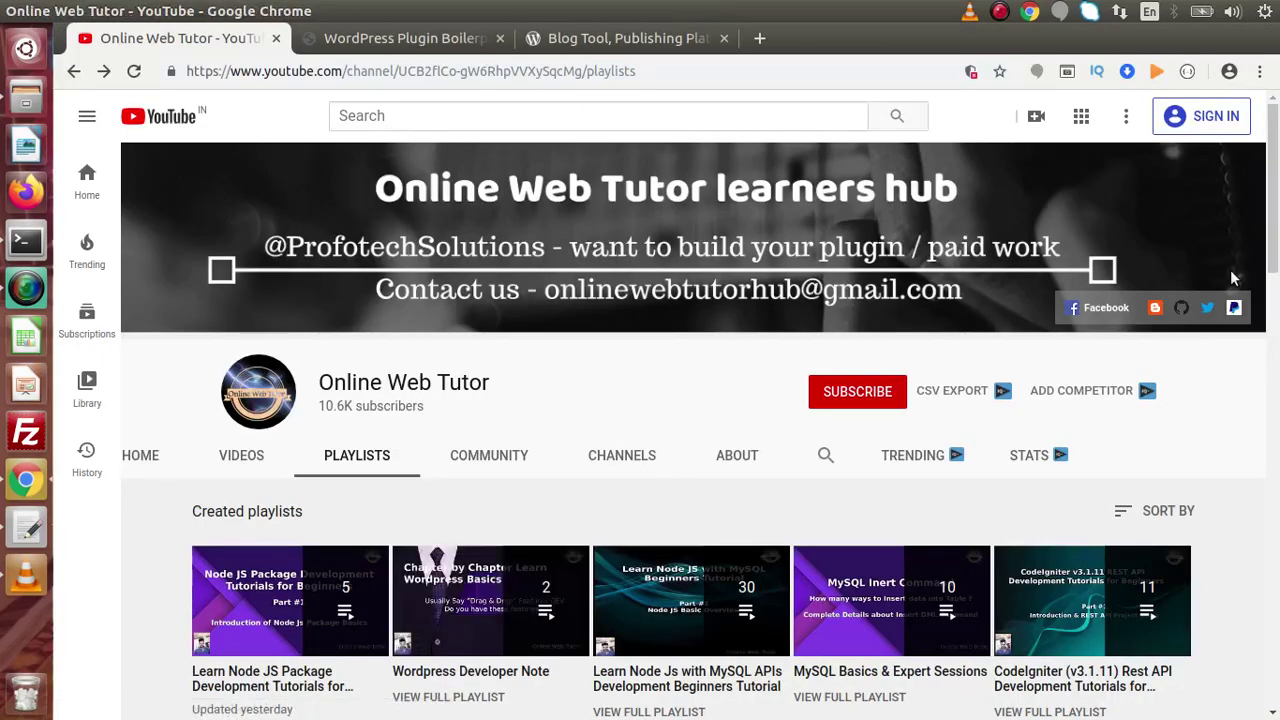
pyautogui.moveTo(1276, 168); pyautogui.dragTo(1276, 542)
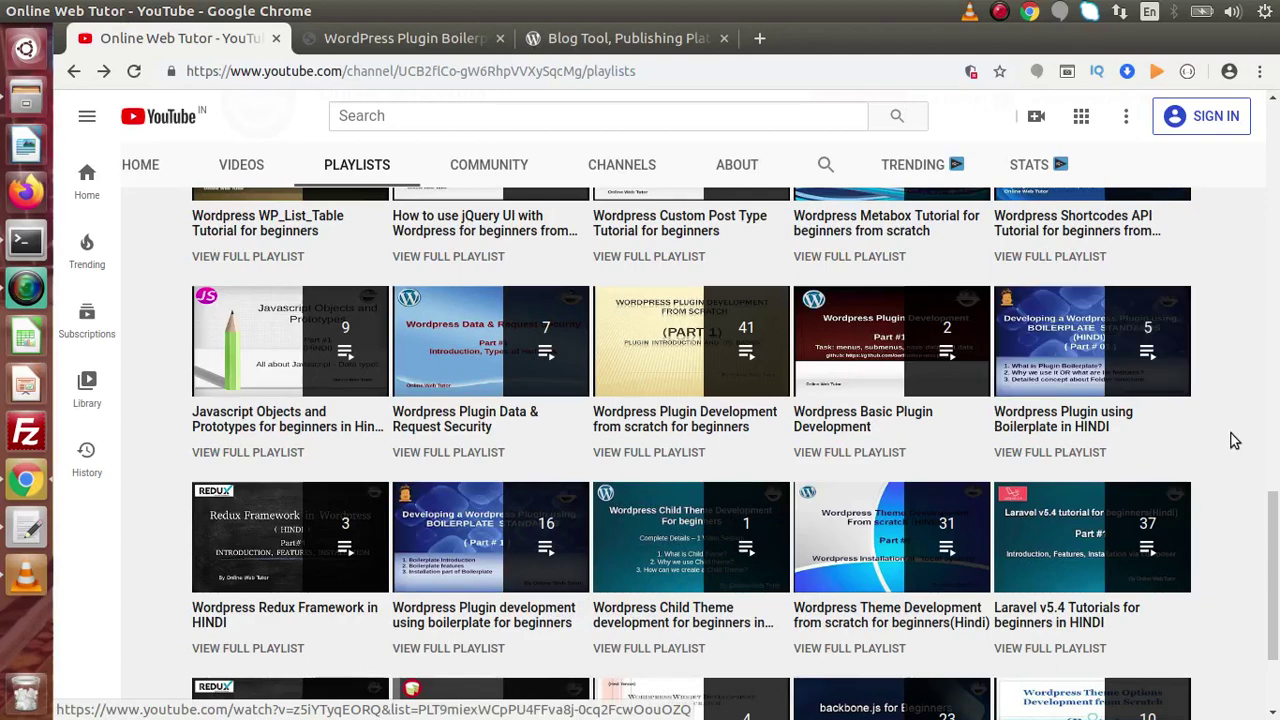
pyautogui.scroll(-2, 1234, 440)
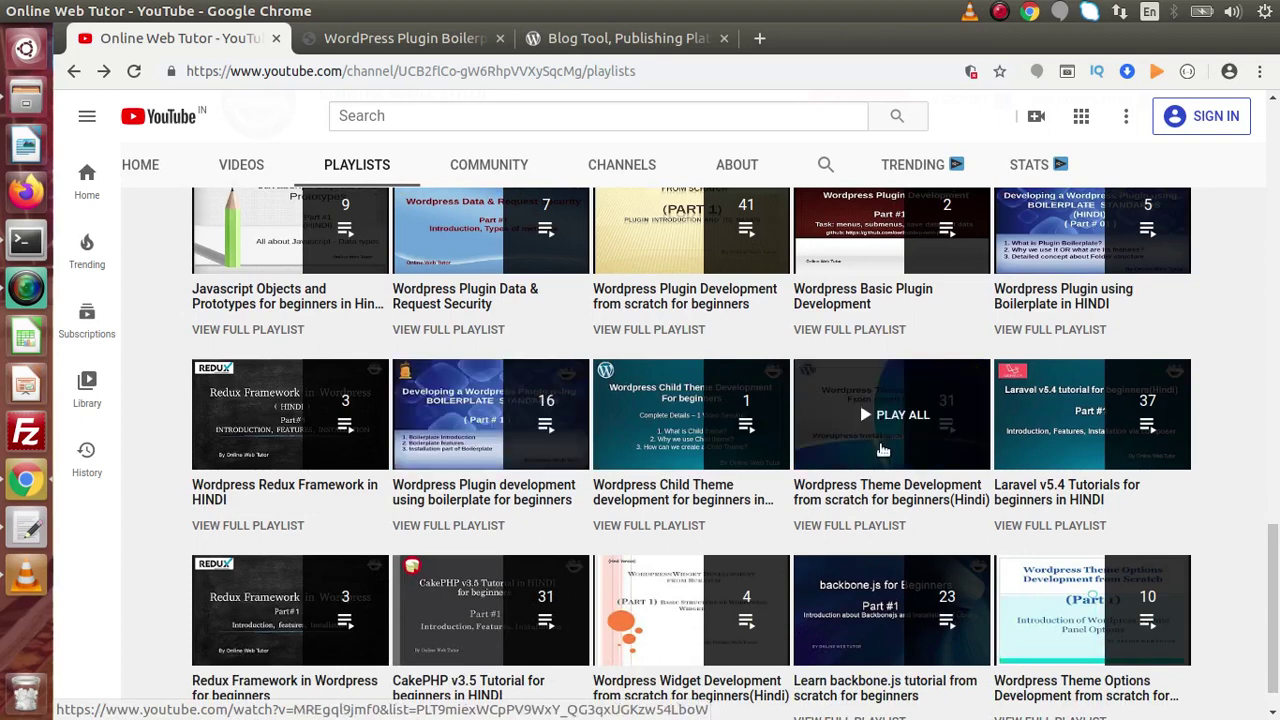
pyautogui.moveTo(1276, 556); pyautogui.dragTo(1274, 121)
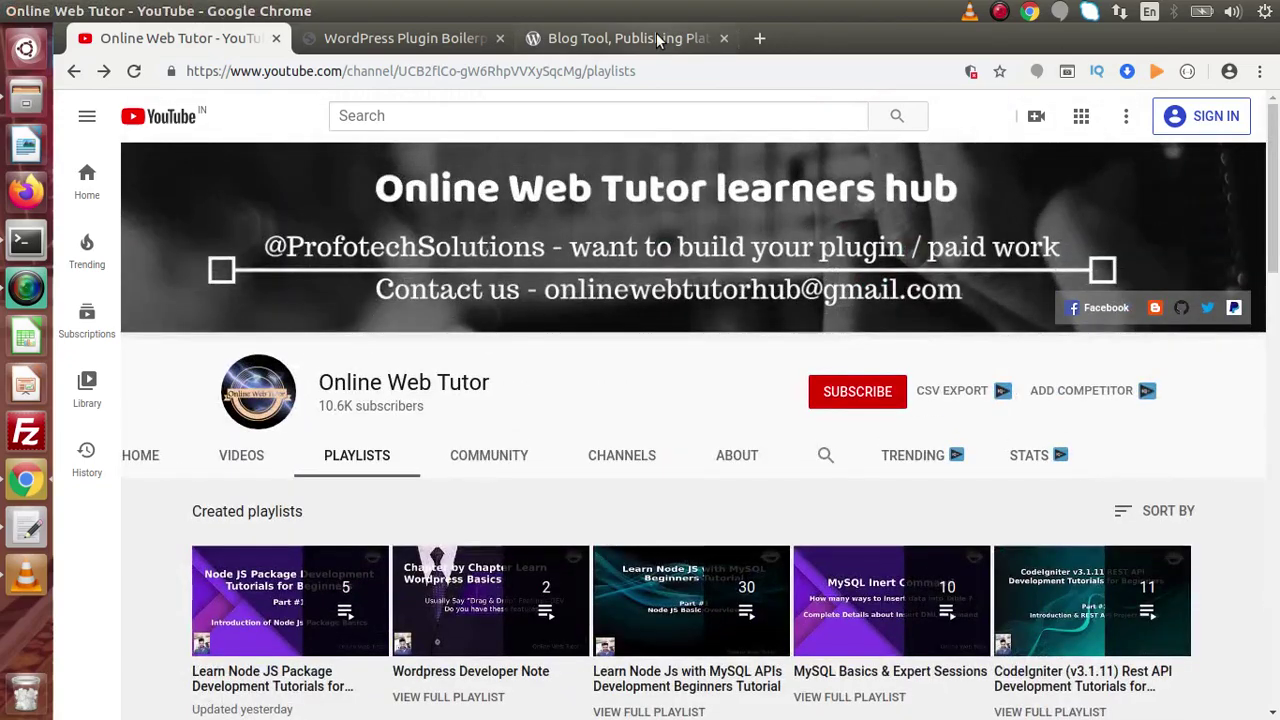
# Go to the WordPress.org tab and open the Get WordPress download page for version 5.3.2
pyautogui.click(662, 40)
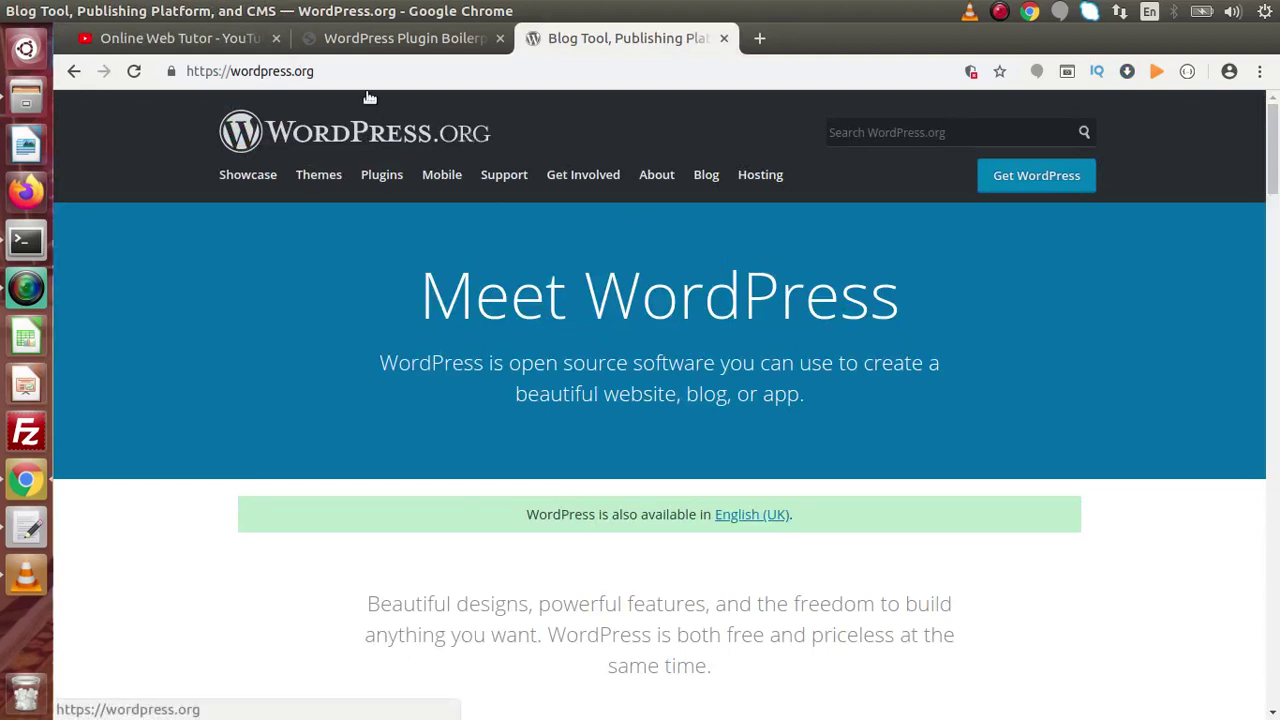
pyautogui.click(323, 71)
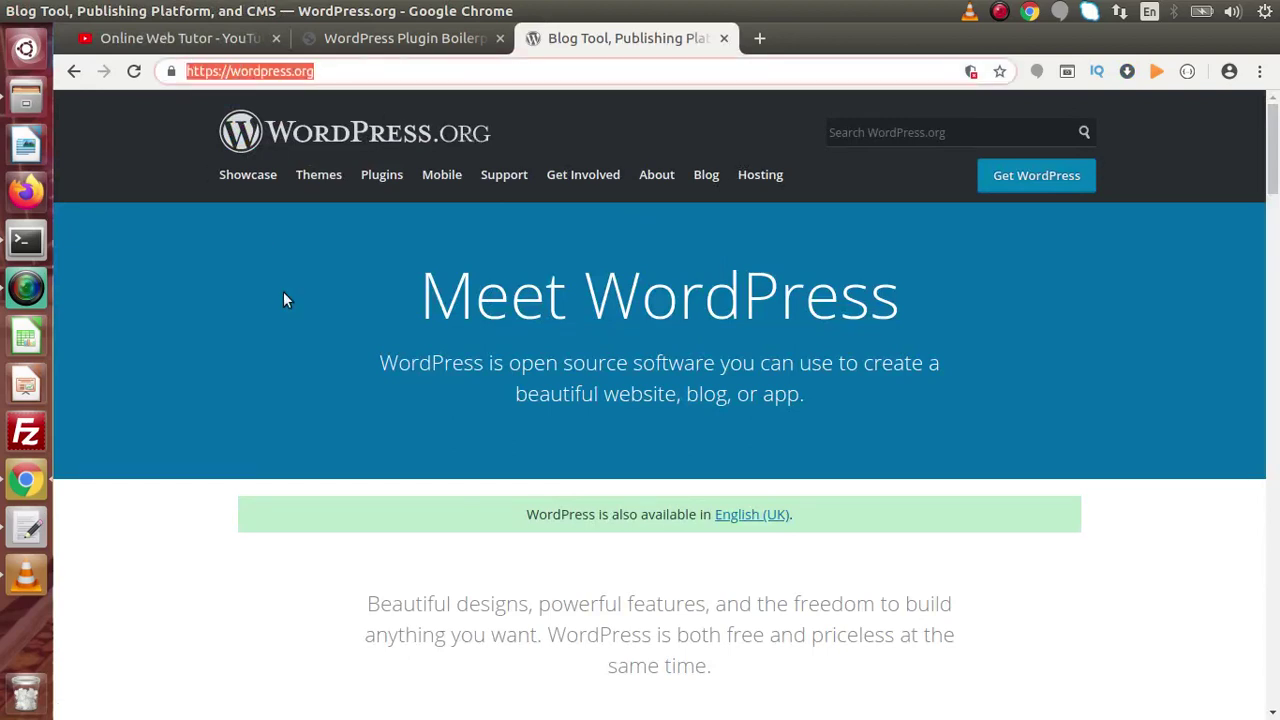
pyautogui.click(285, 462)
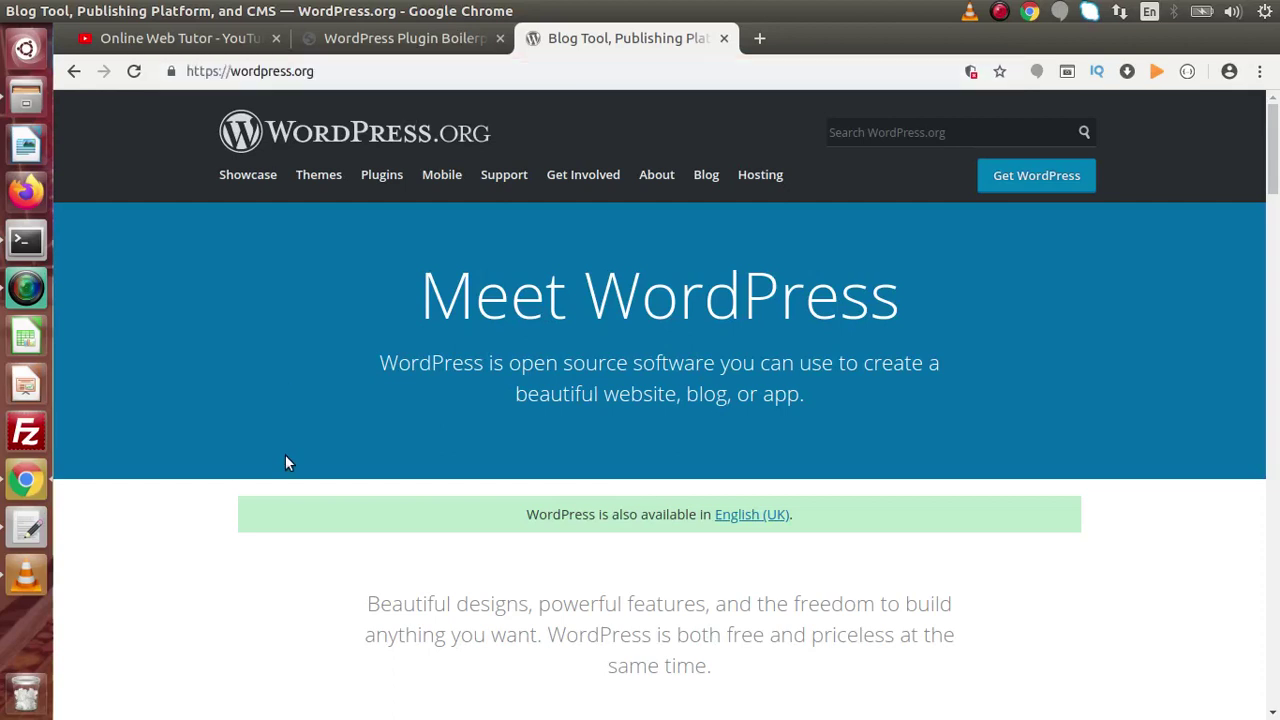
pyautogui.click(1012, 188)
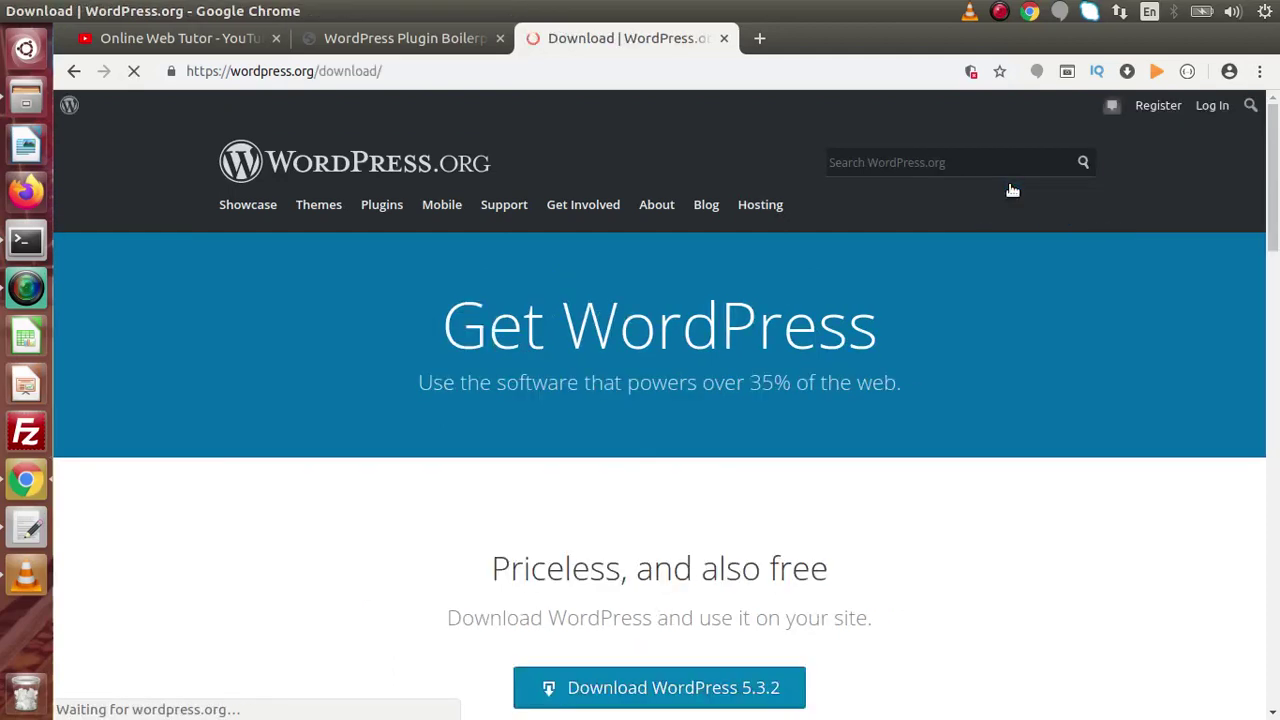
pyautogui.scroll(-5, 890, 312)
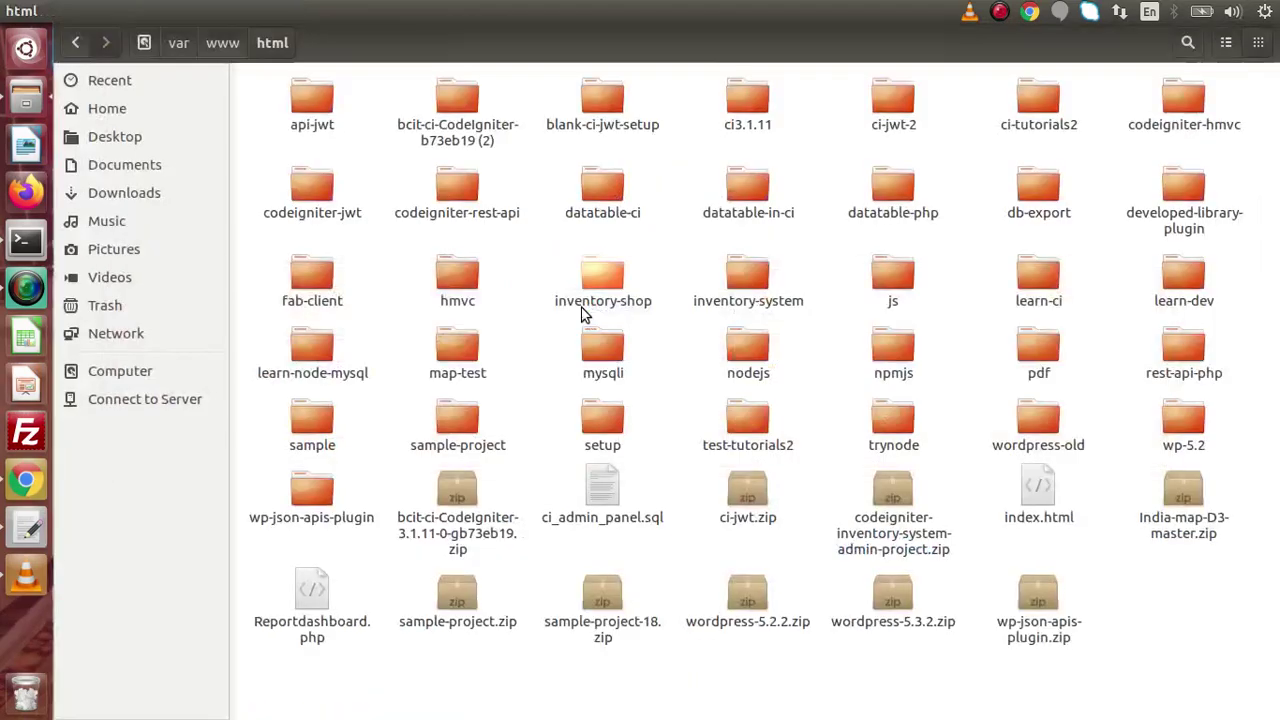
# Create a new folder named plugin-boilerplate inside html
pyautogui.click(892, 600)
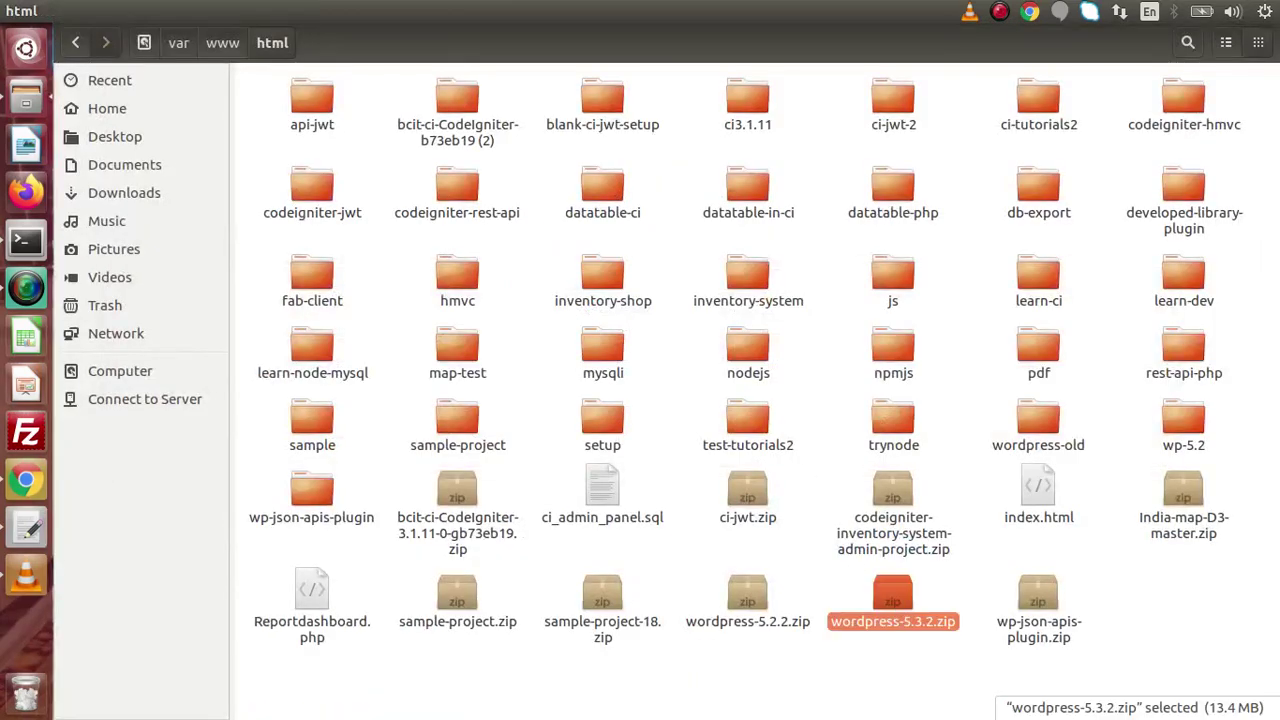
pyautogui.doubleClick(894, 599)
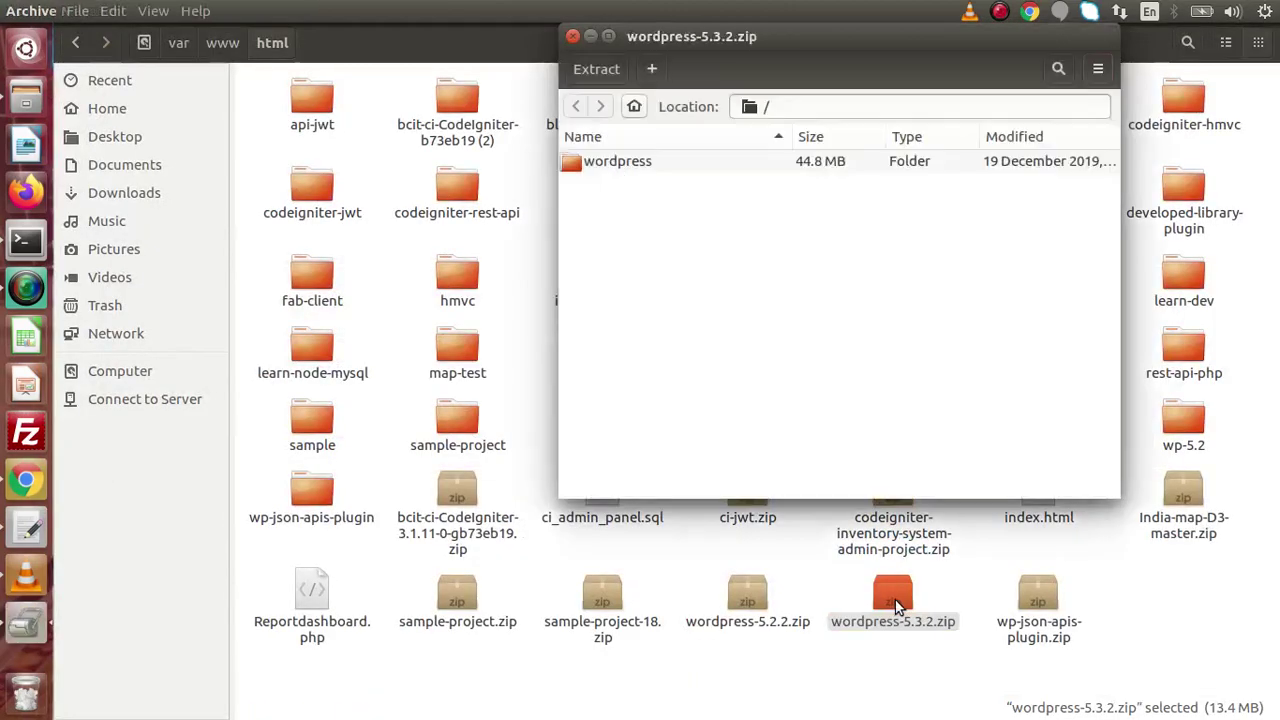
pyautogui.click(573, 37)
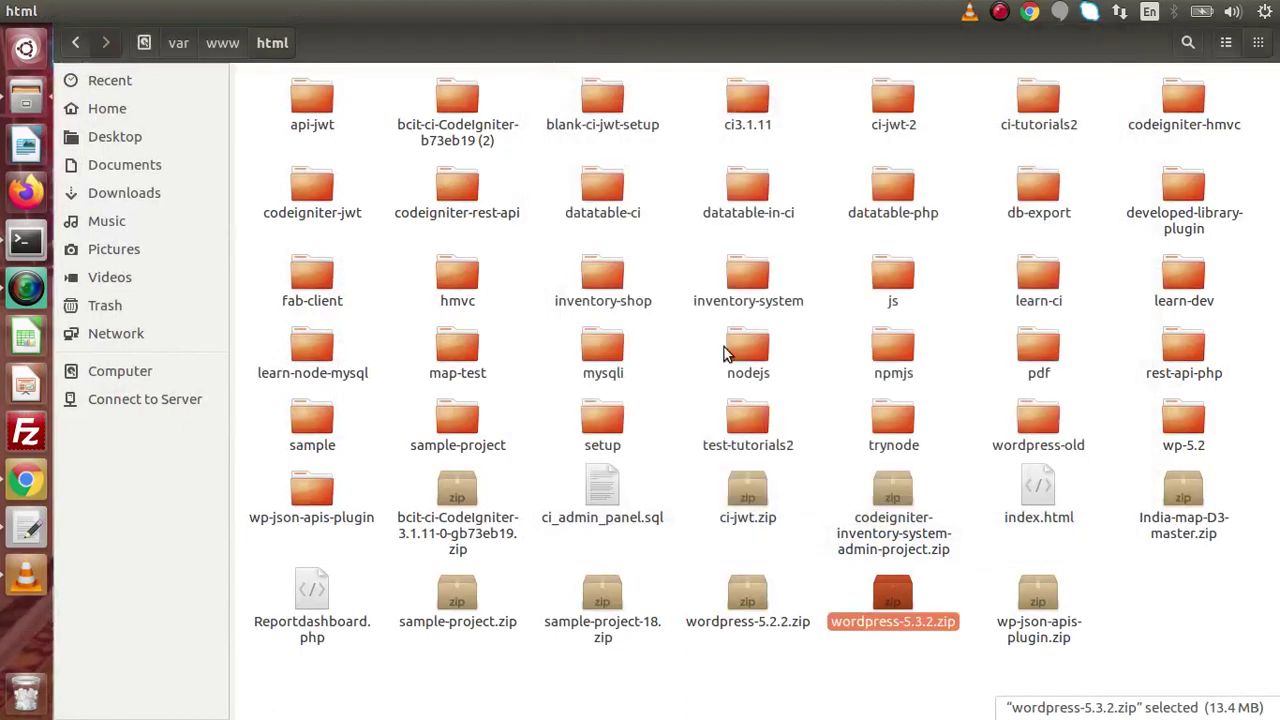
pyautogui.click(835, 415)
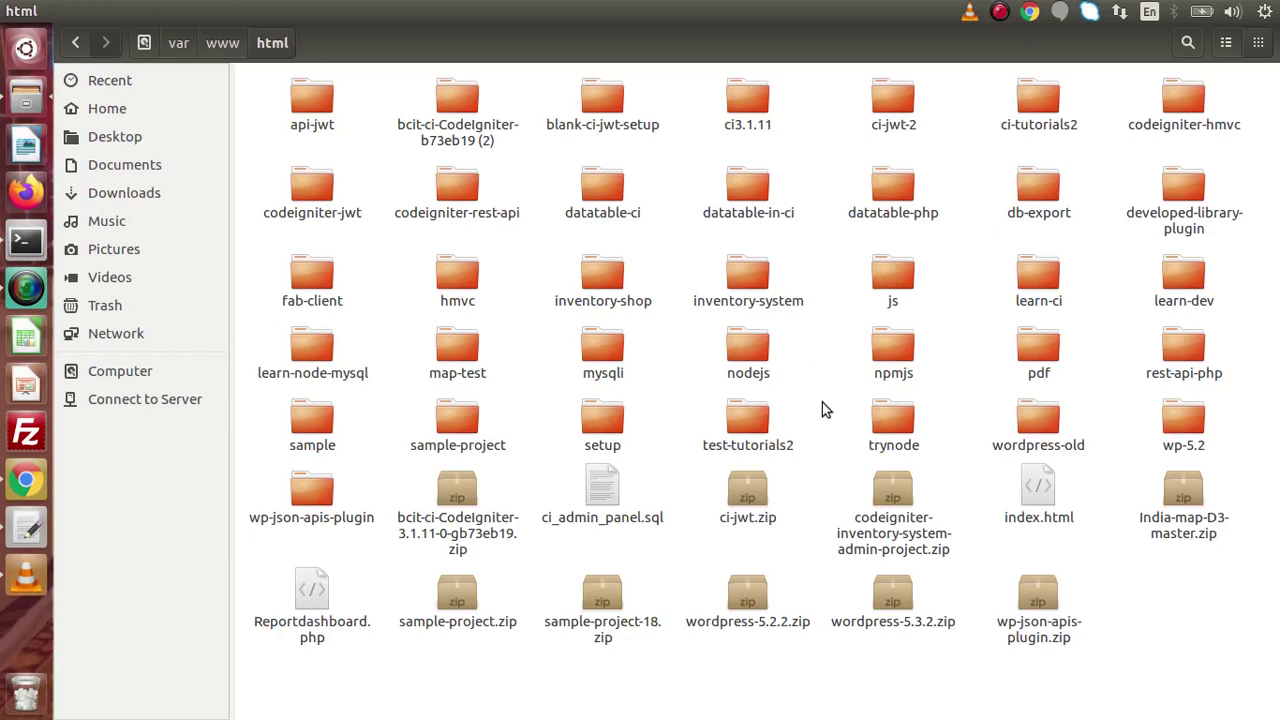
pyautogui.rightClick(814, 345)
pyautogui.click(840, 352)
pyautogui.write('plugin-')
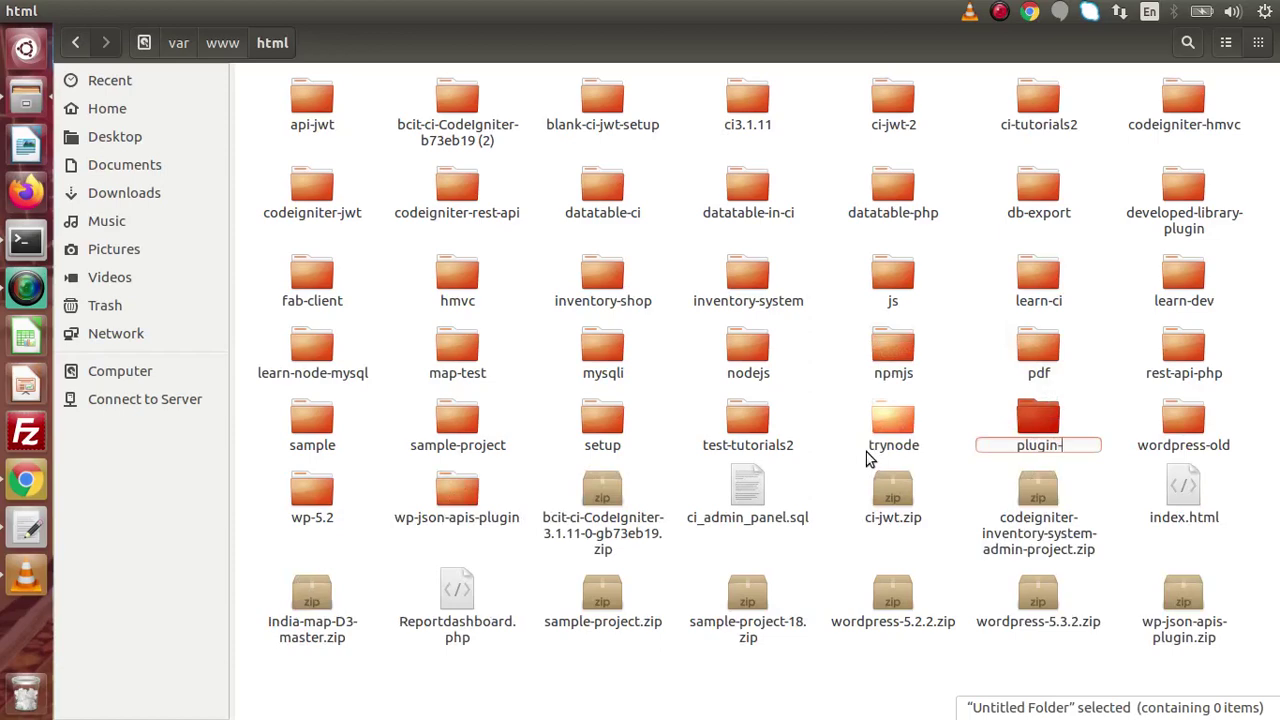
pyautogui.write('boilerplate')
pyautogui.press('Return')
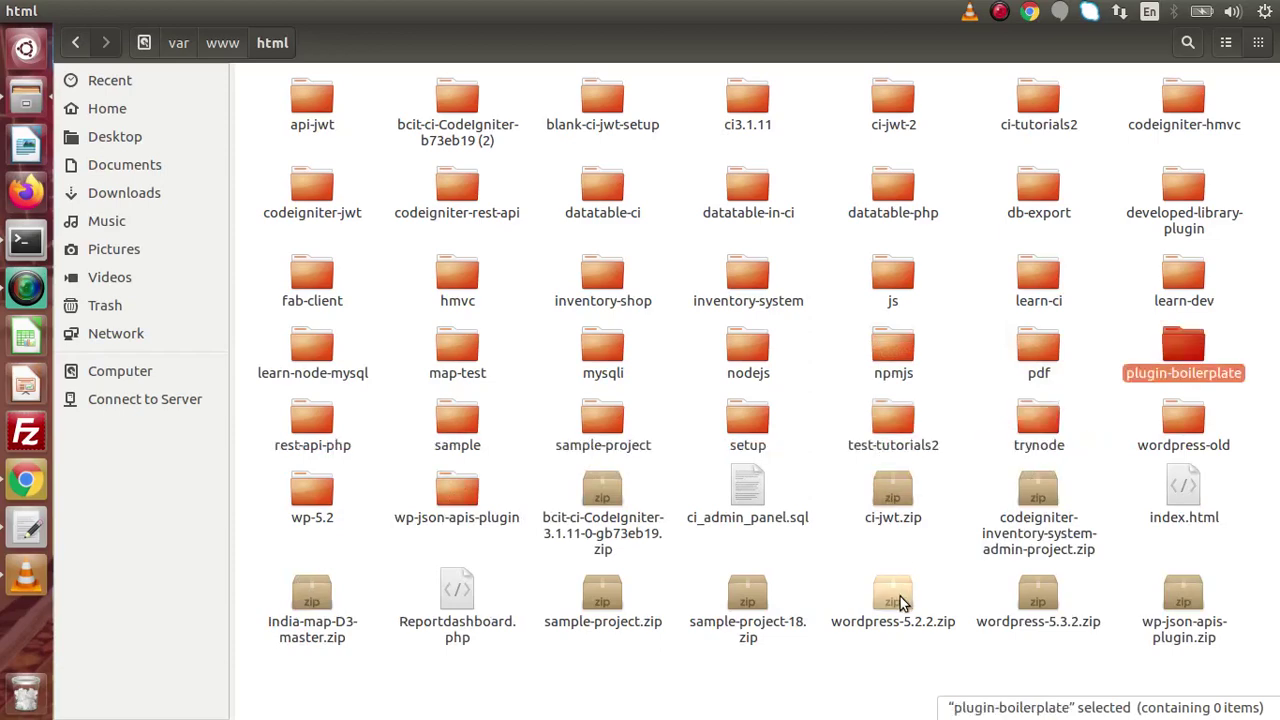
# Copy wordpress-5.2.2.zip into plugin-boilerplate, extract it there, and delete the zip
pyautogui.click(897, 597)
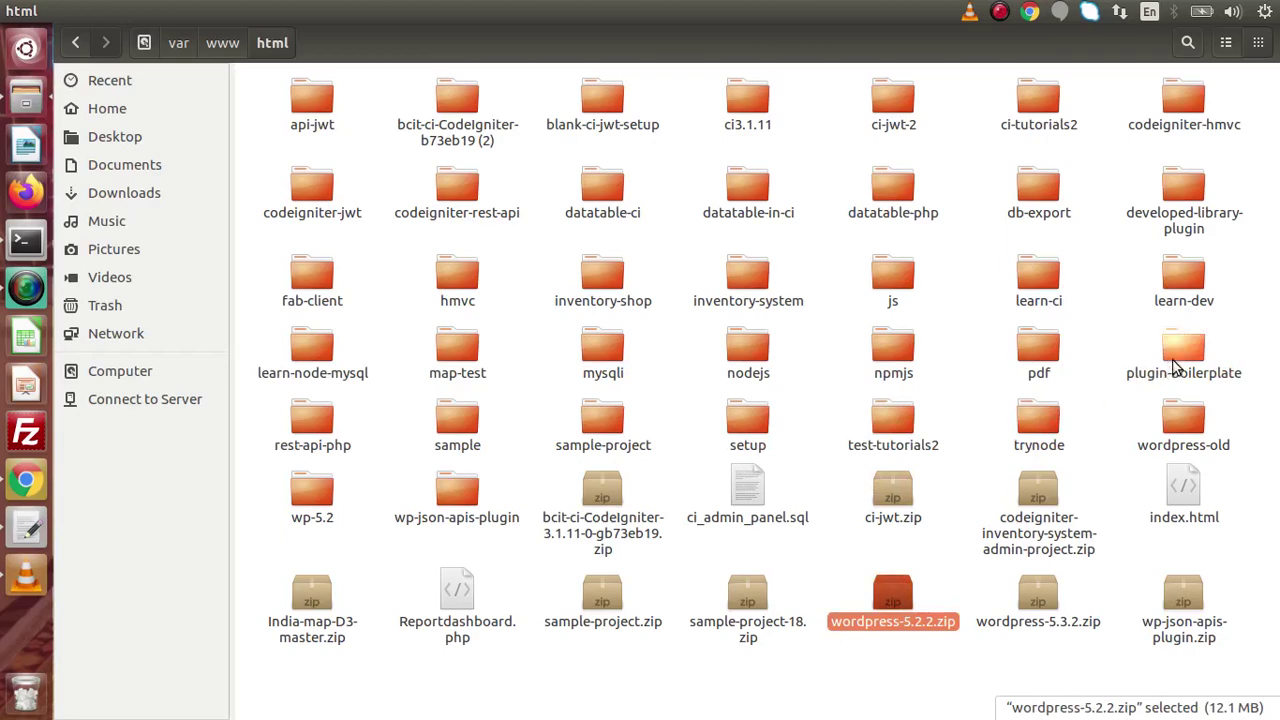
pyautogui.doubleClick(1172, 362)
pyautogui.hotkey('ctrl', 'v')
pyautogui.click(539, 251)
pyautogui.rightClick(304, 100)
pyautogui.click(367, 362)
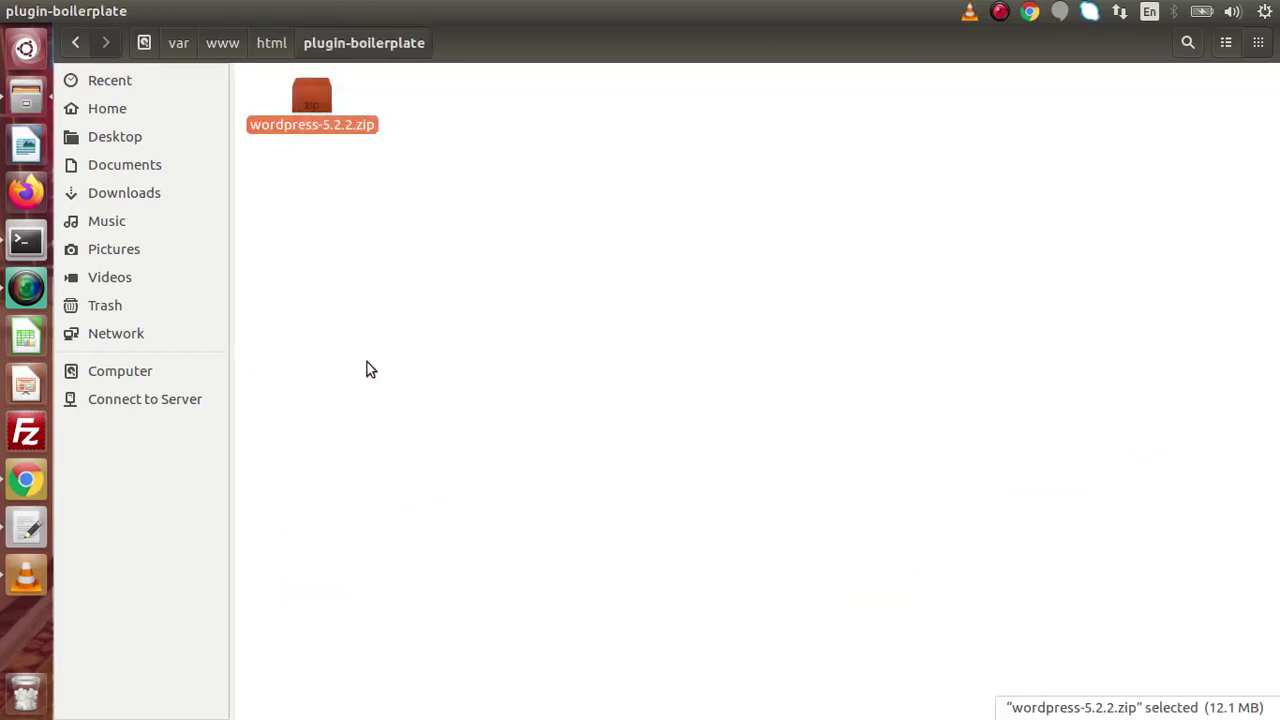
pyautogui.click(550, 283)
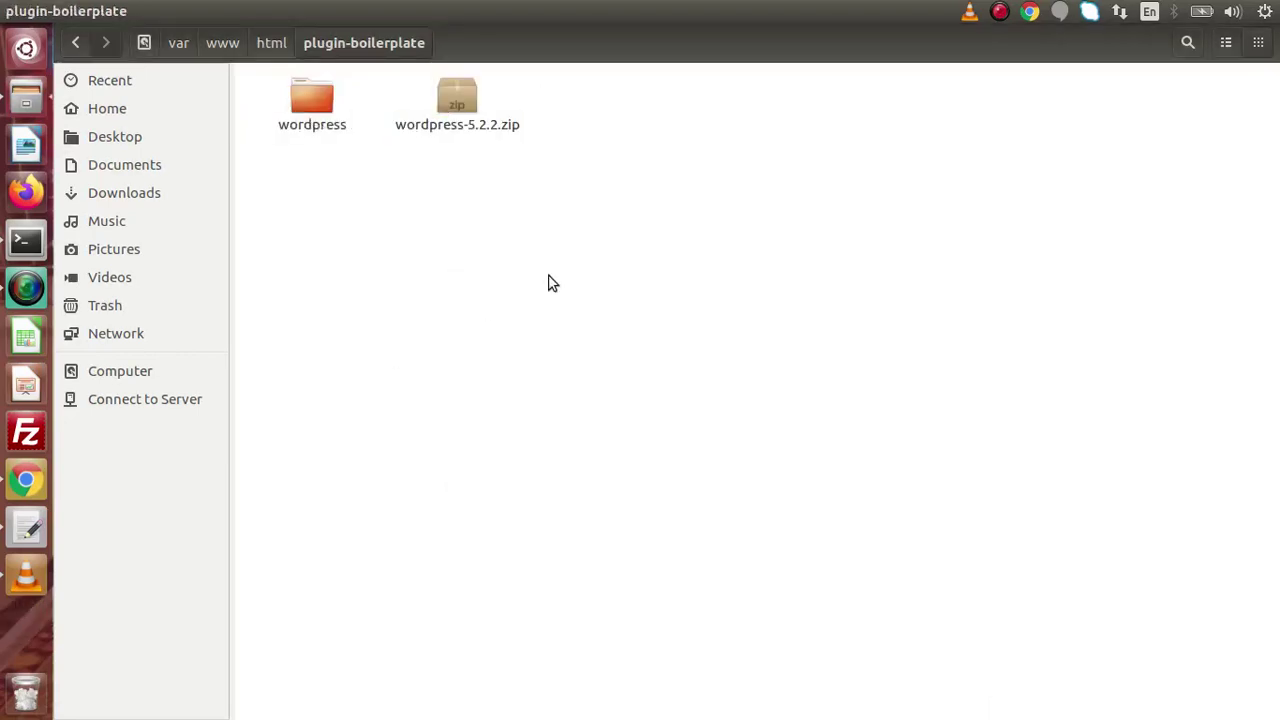
pyautogui.click(455, 118)
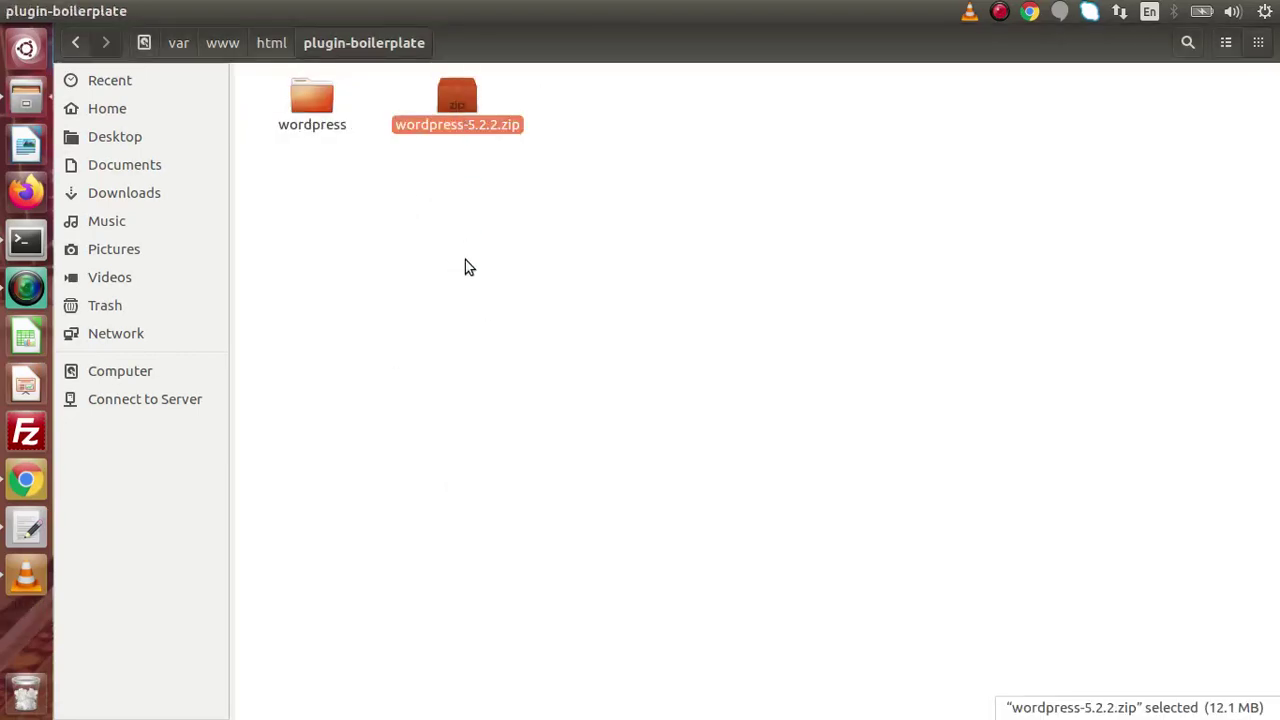
pyautogui.press('Delete')
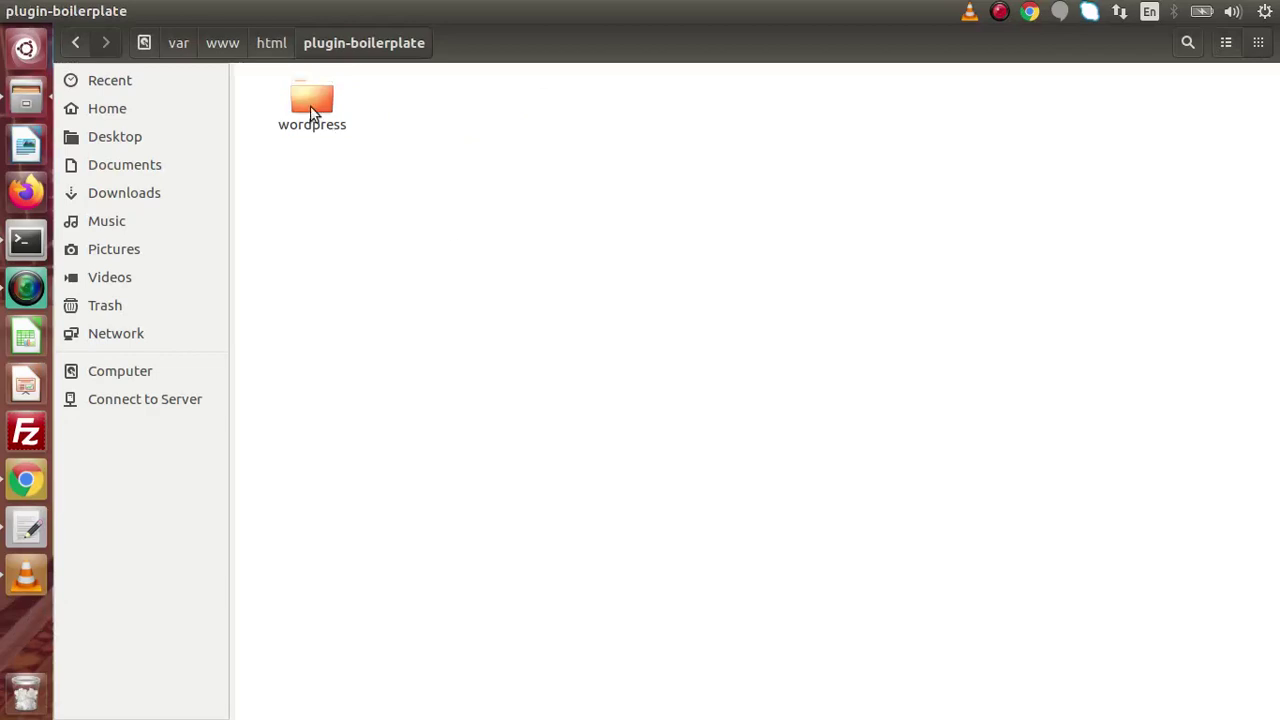
# Move the 19 extracted WordPress files up into plugin-boilerplate and delete the empty wordpress folder
pyautogui.doubleClick(312, 100)
pyautogui.hotkey('ctrl', 'a')
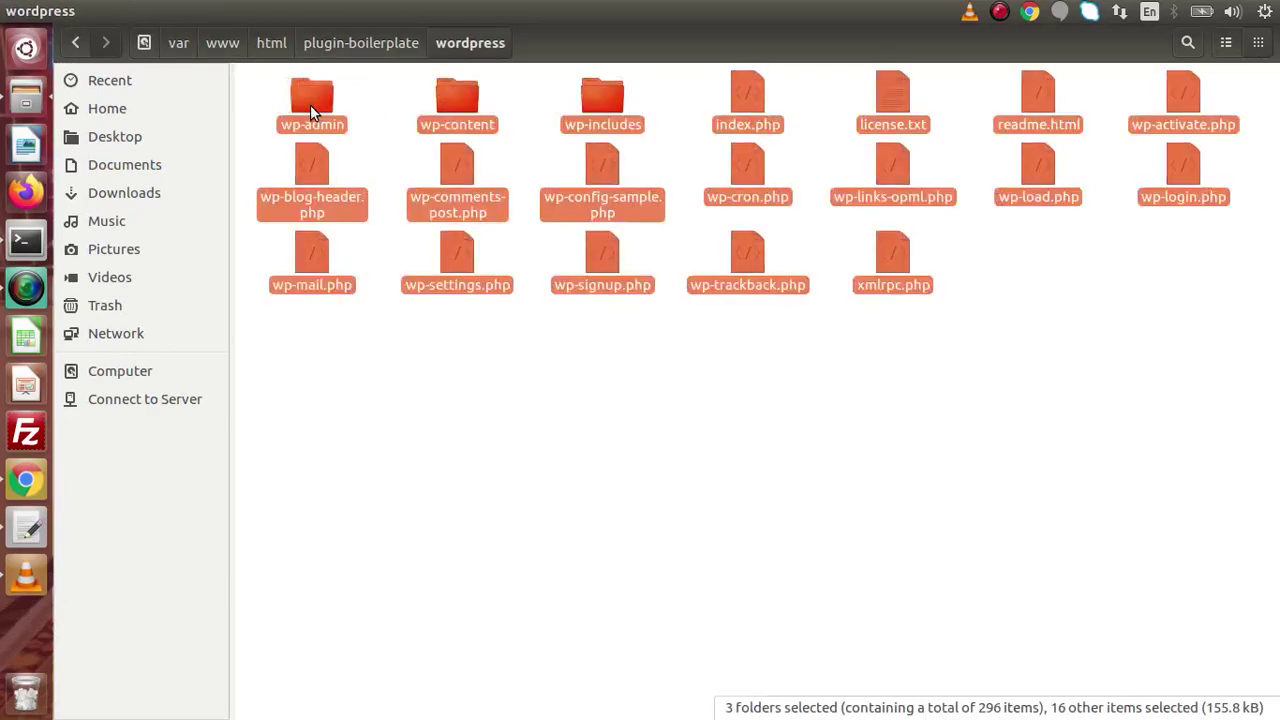
pyautogui.hotkey('alt', 'Up')
pyautogui.hotkey('ctrl', 'v')
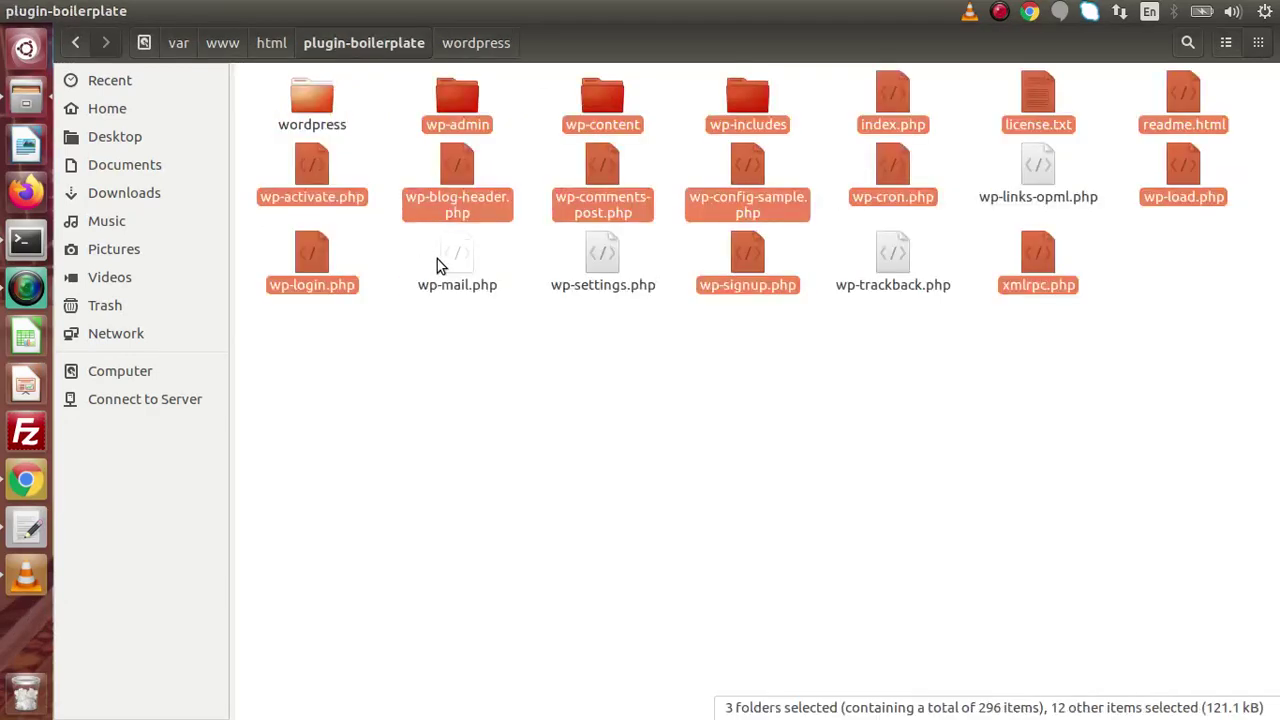
pyautogui.click(443, 371)
pyautogui.click(320, 101)
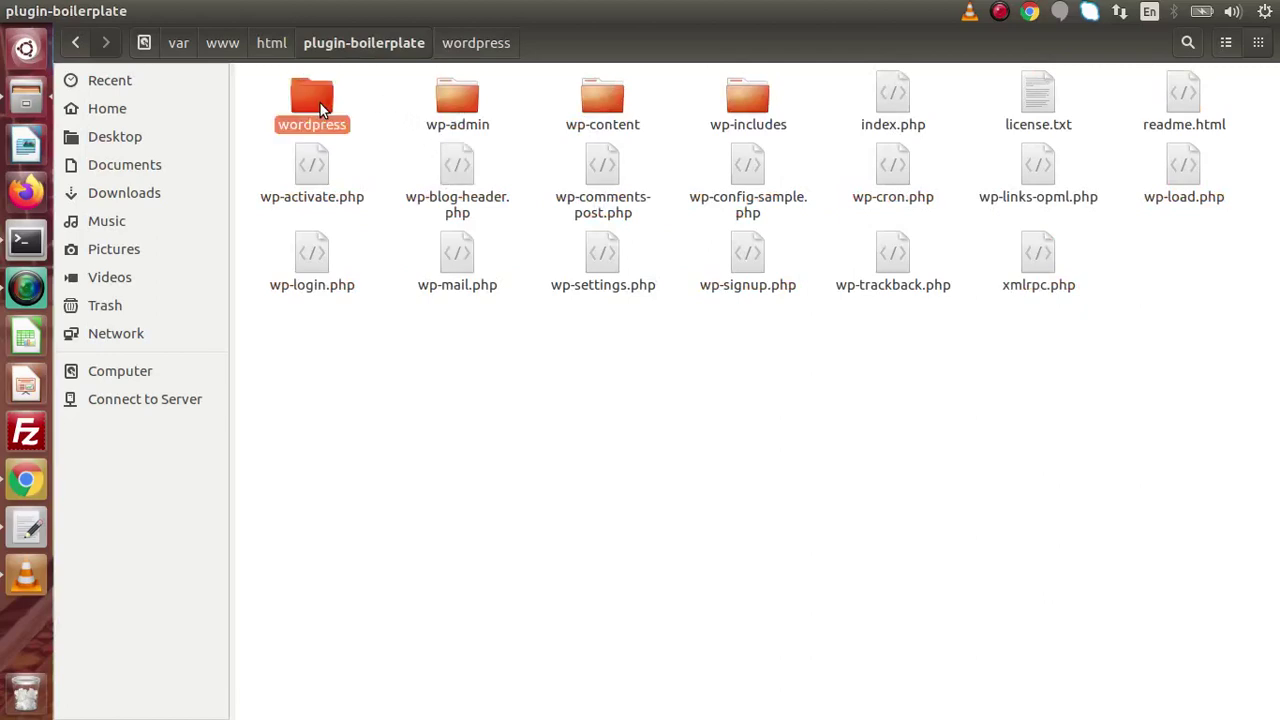
pyautogui.press('Delete')
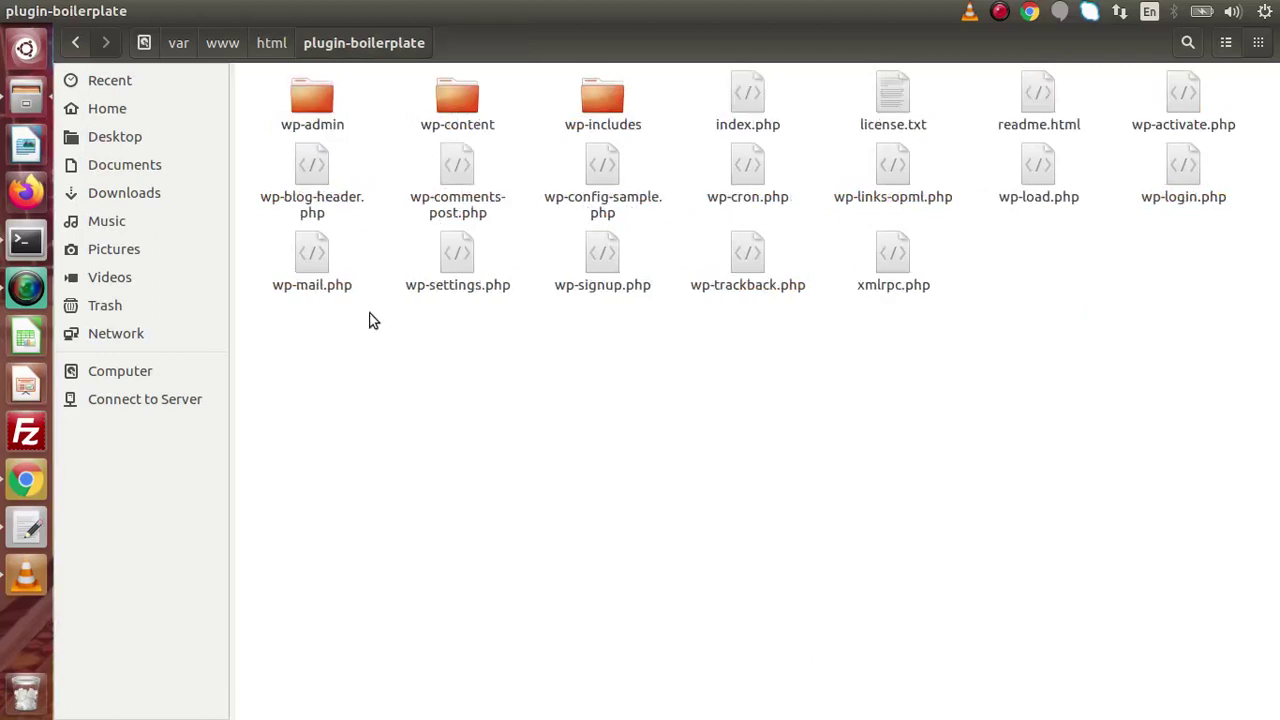
# Open localhost phpMyAdmin in a new browser tab and log in
pyautogui.click(30, 479)
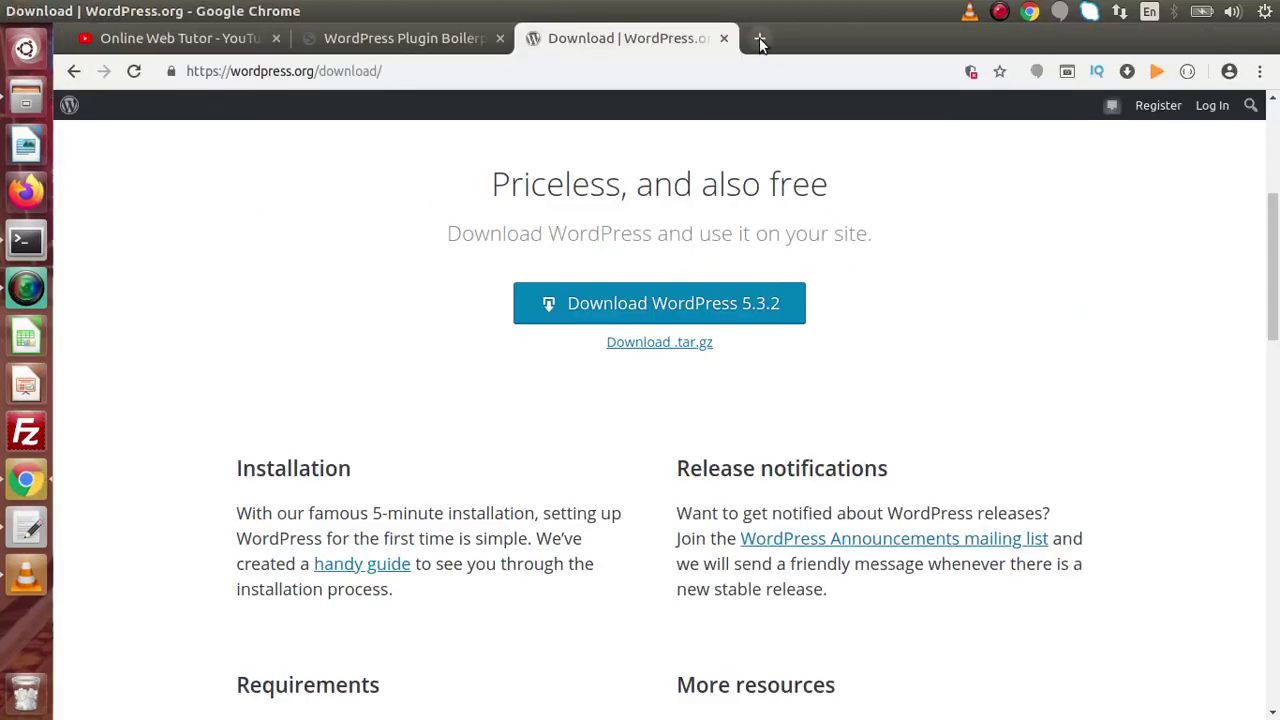
pyautogui.click(759, 37)
pyautogui.write('loca')
pyautogui.press('Return')
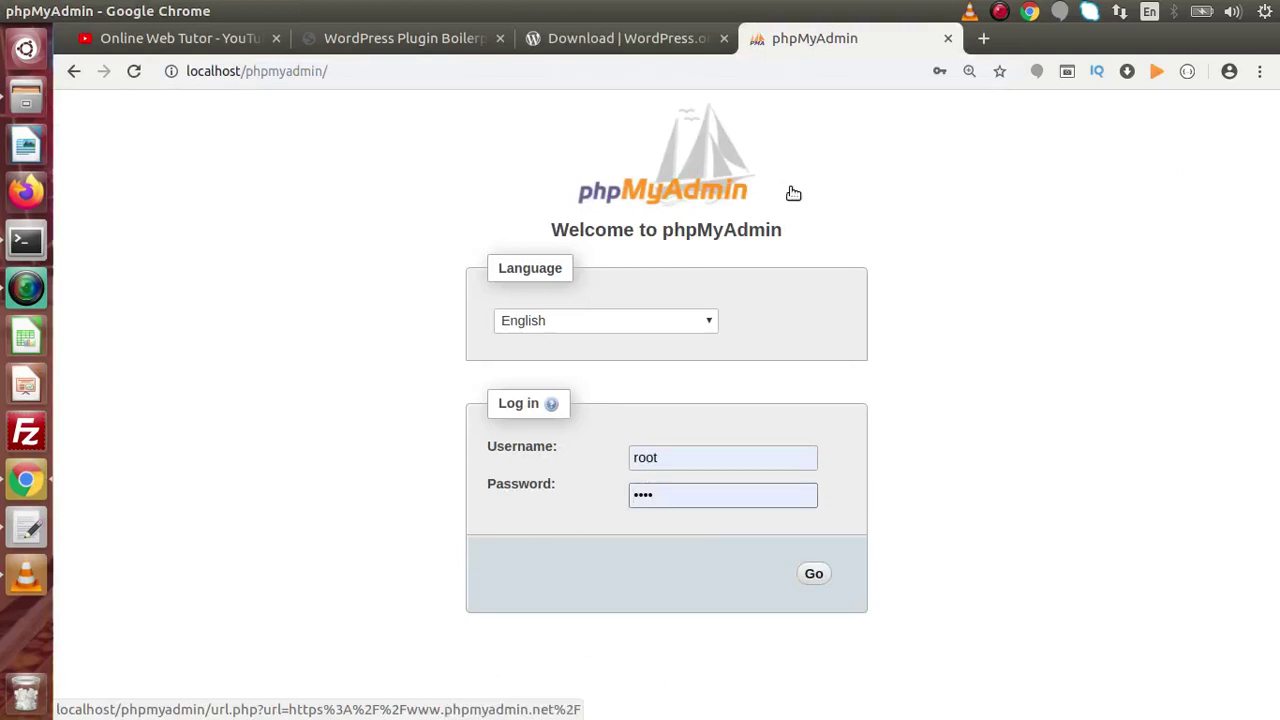
pyautogui.press('Return')
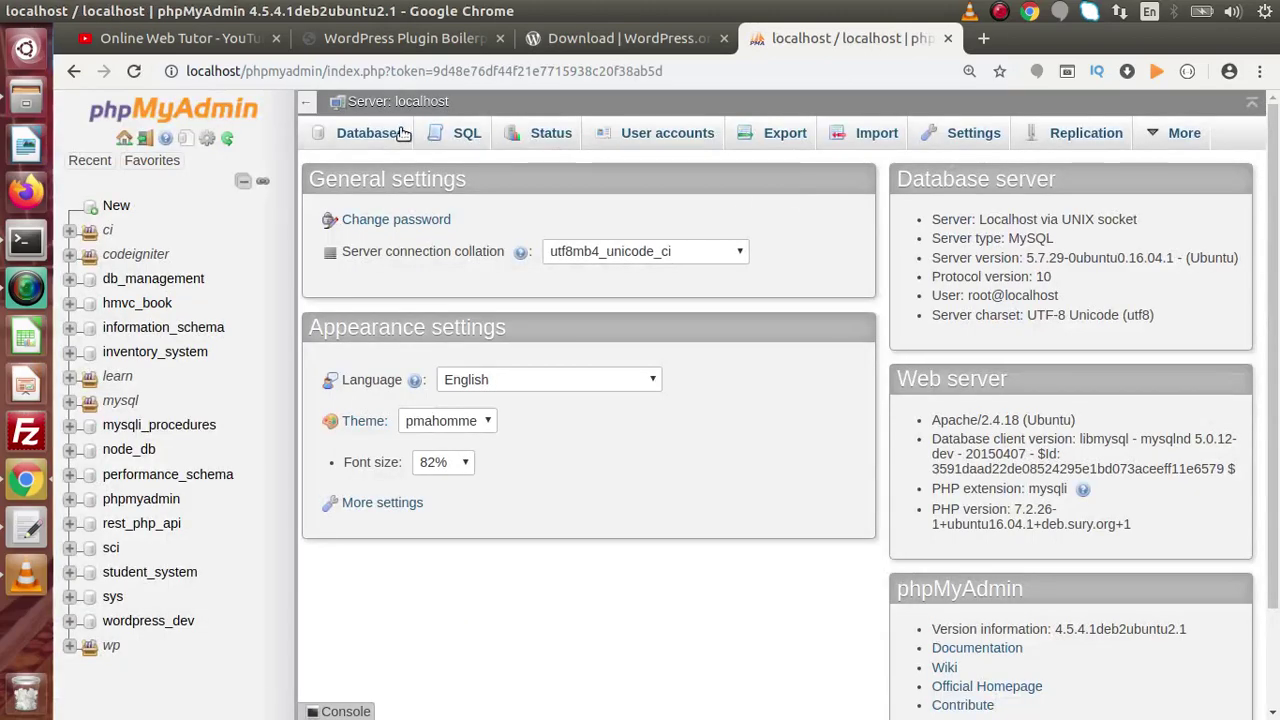
# Create a database named plugin_boilerplate from the Databases tab
pyautogui.click(403, 134)
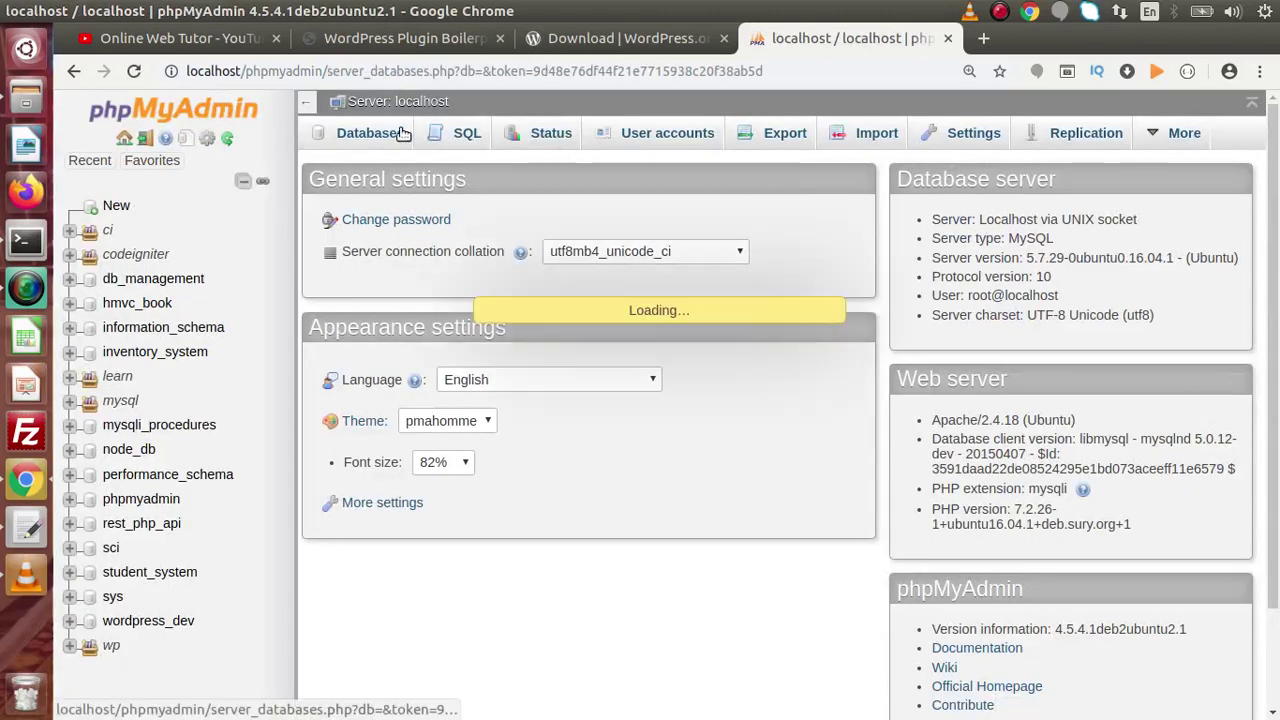
pyautogui.click(436, 281)
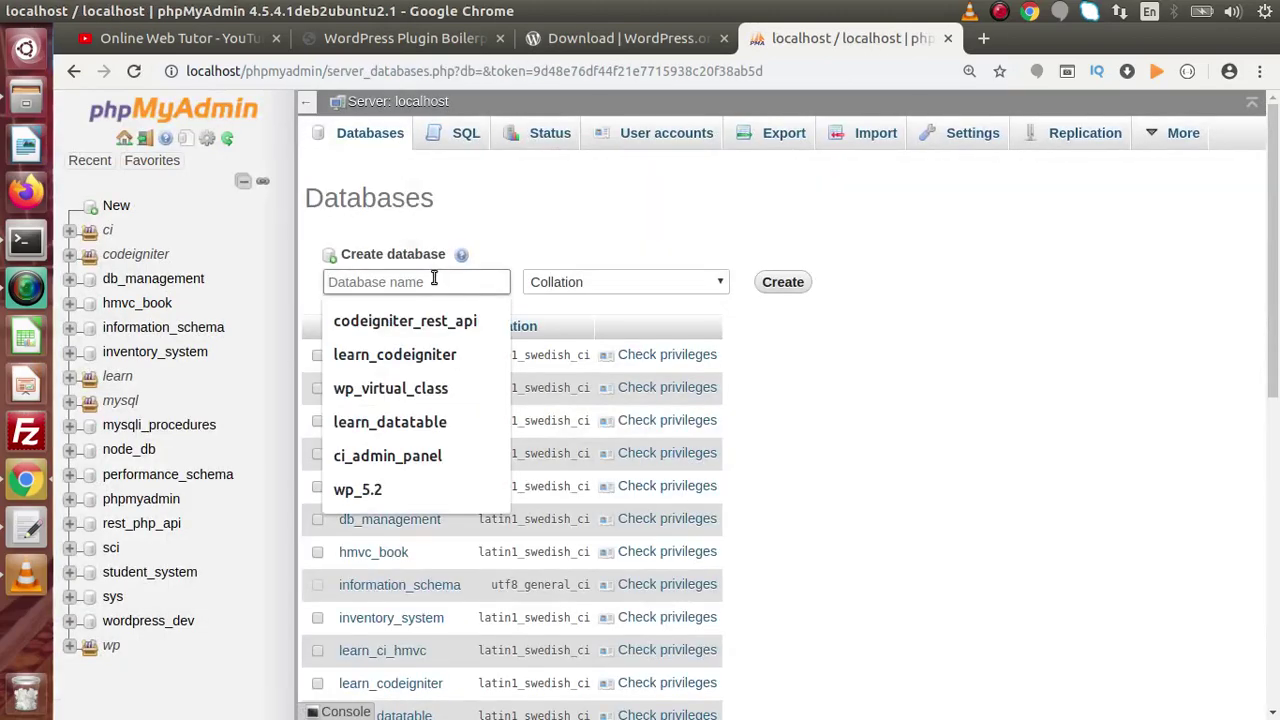
pyautogui.write('plugin_b')
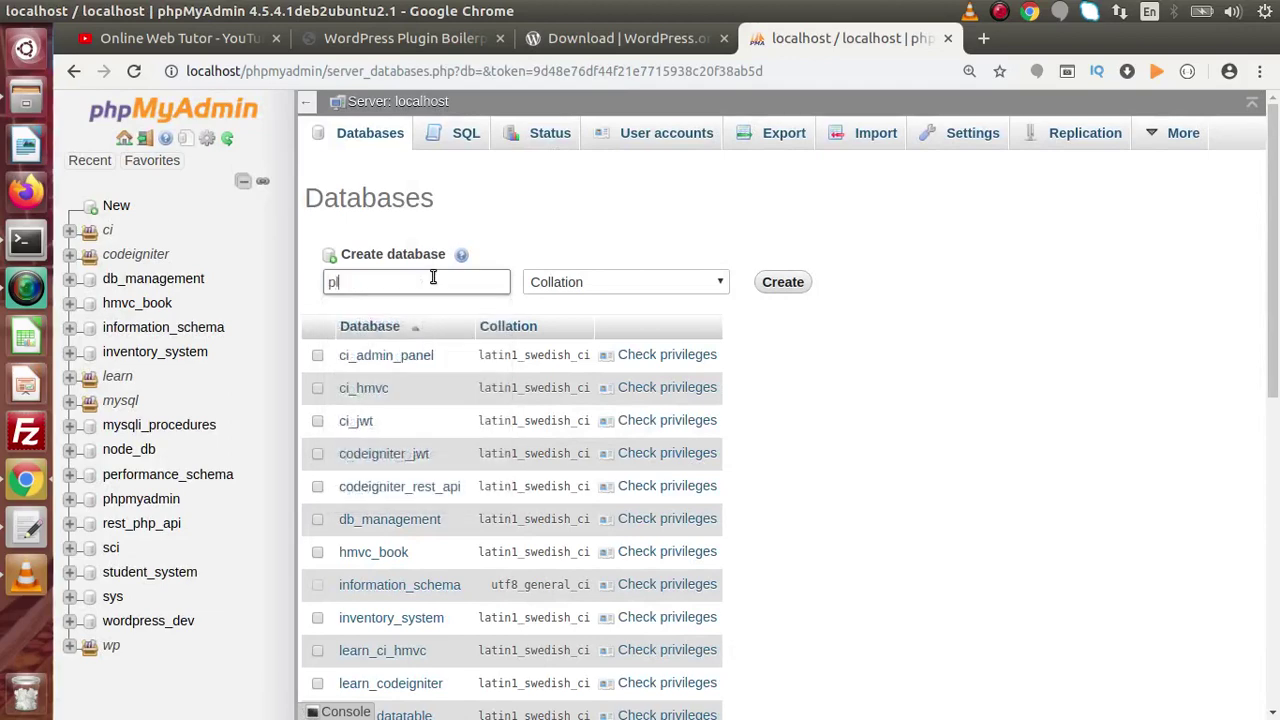
pyautogui.write('oilerplate')
pyautogui.doubleClick(433, 280)
pyautogui.hotkey('ctrl', 'c')
pyautogui.press('Return')
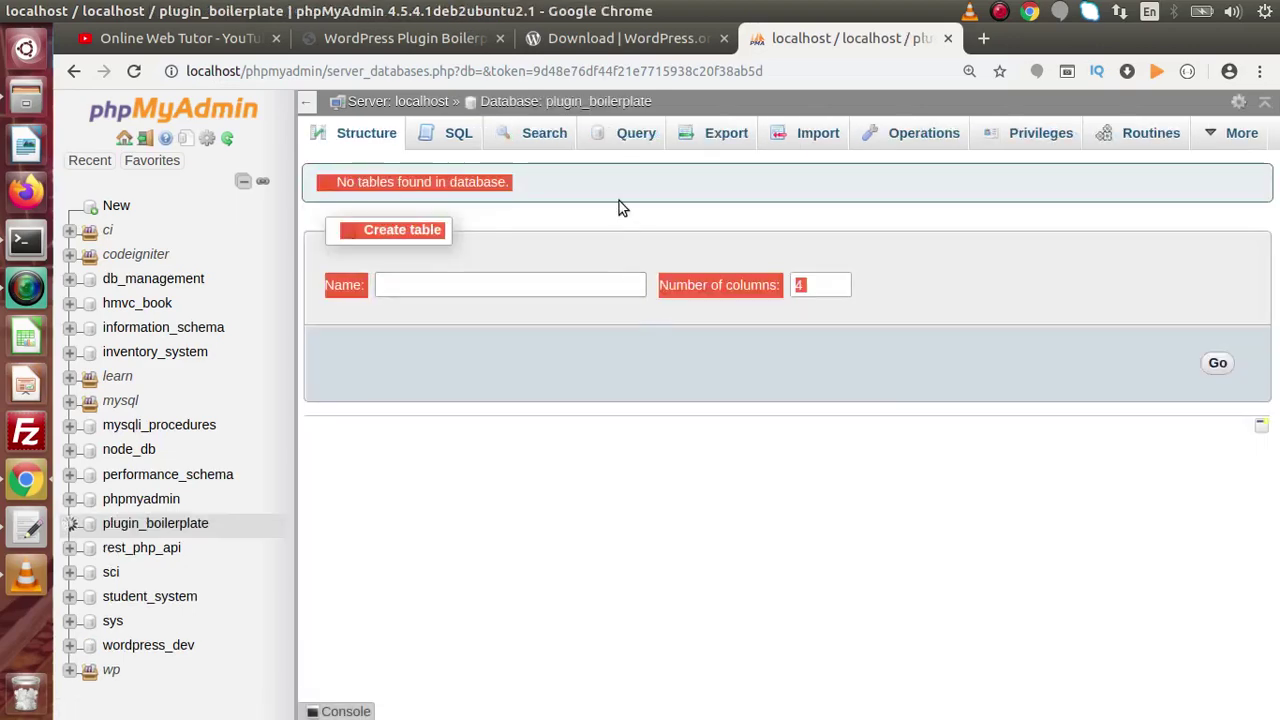
# Load localhost/plugin-boilerplate in a new tab, correcting the underscore to a hyphen
pyautogui.click(983, 40)
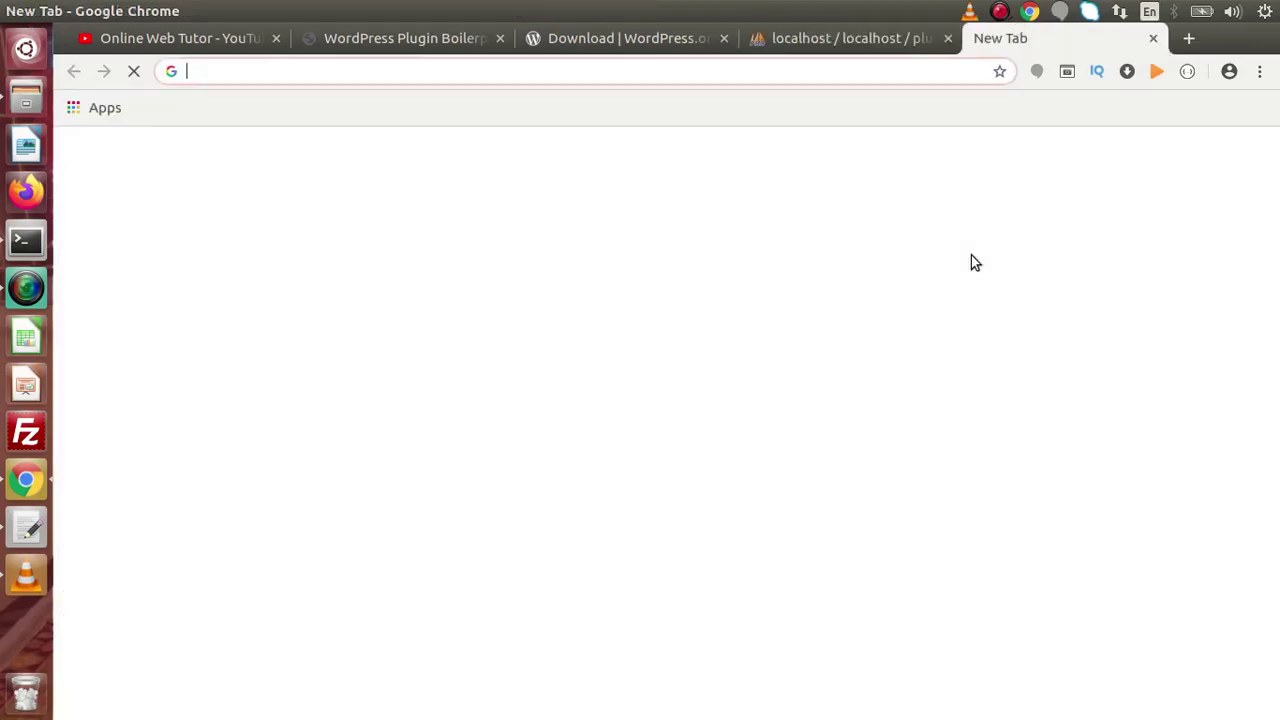
pyautogui.write('localhost/plugin_boilerplate')
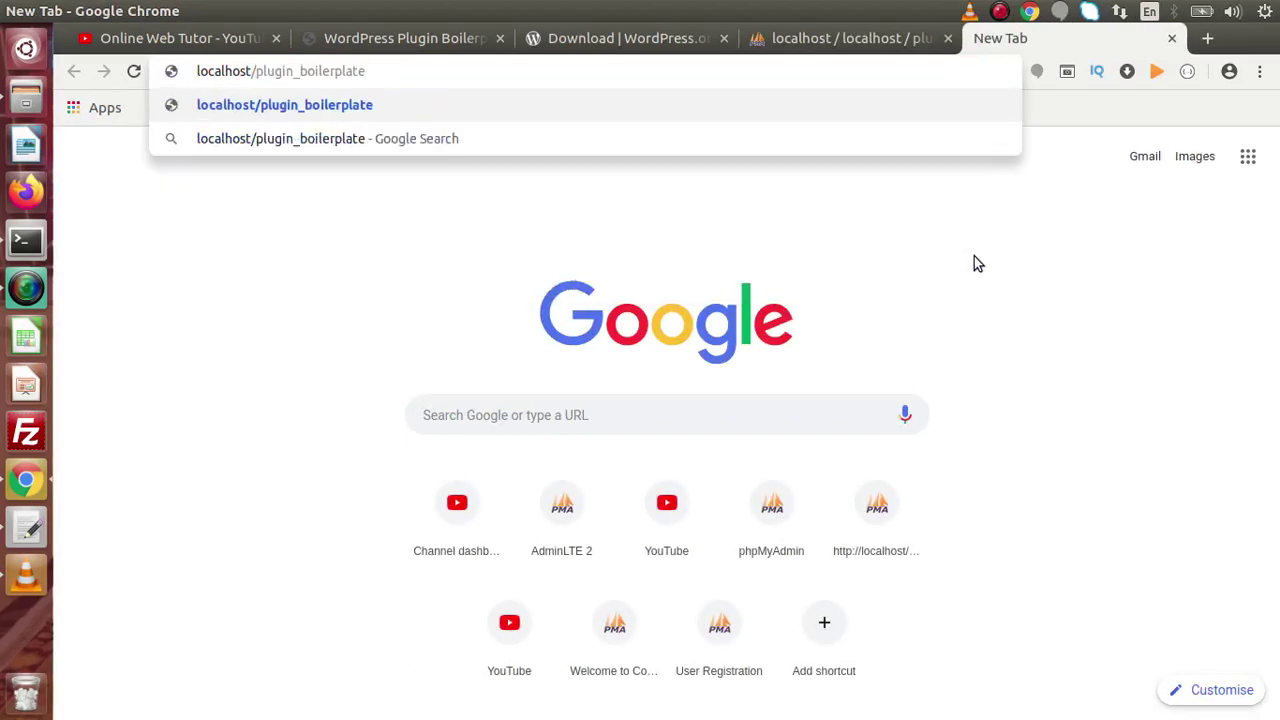
pyautogui.press('Left')
pyautogui.press('Left')
pyautogui.press('Left')
pyautogui.press('Left')
pyautogui.press('Left')
pyautogui.press('Left')
pyautogui.press('Left')
pyautogui.press('Left')
pyautogui.press('Left')
pyautogui.press('Left')
pyautogui.press('Left')
pyautogui.hotkey('shift', 'Left')
pyautogui.write('-')
pyautogui.press('Return')
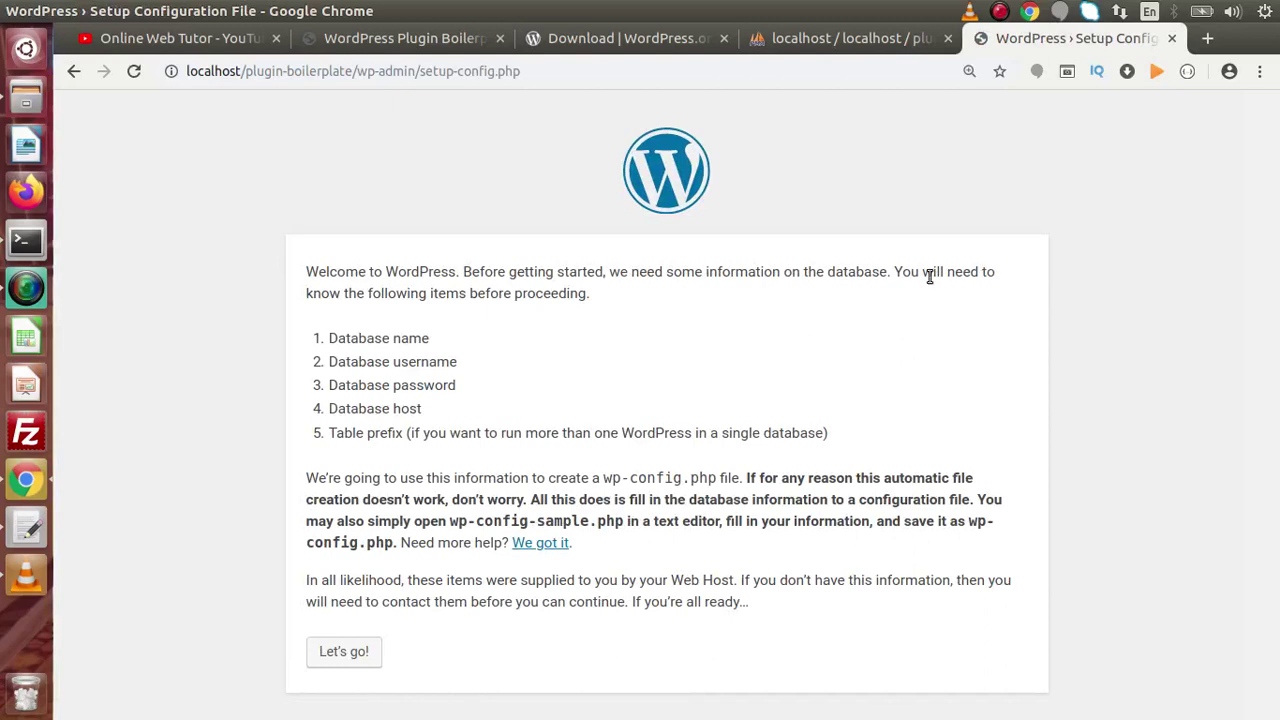
# Submit database plugin_boilerplate with username root and its password, then select wp-config-sample.php in Files
pyautogui.click(359, 655)
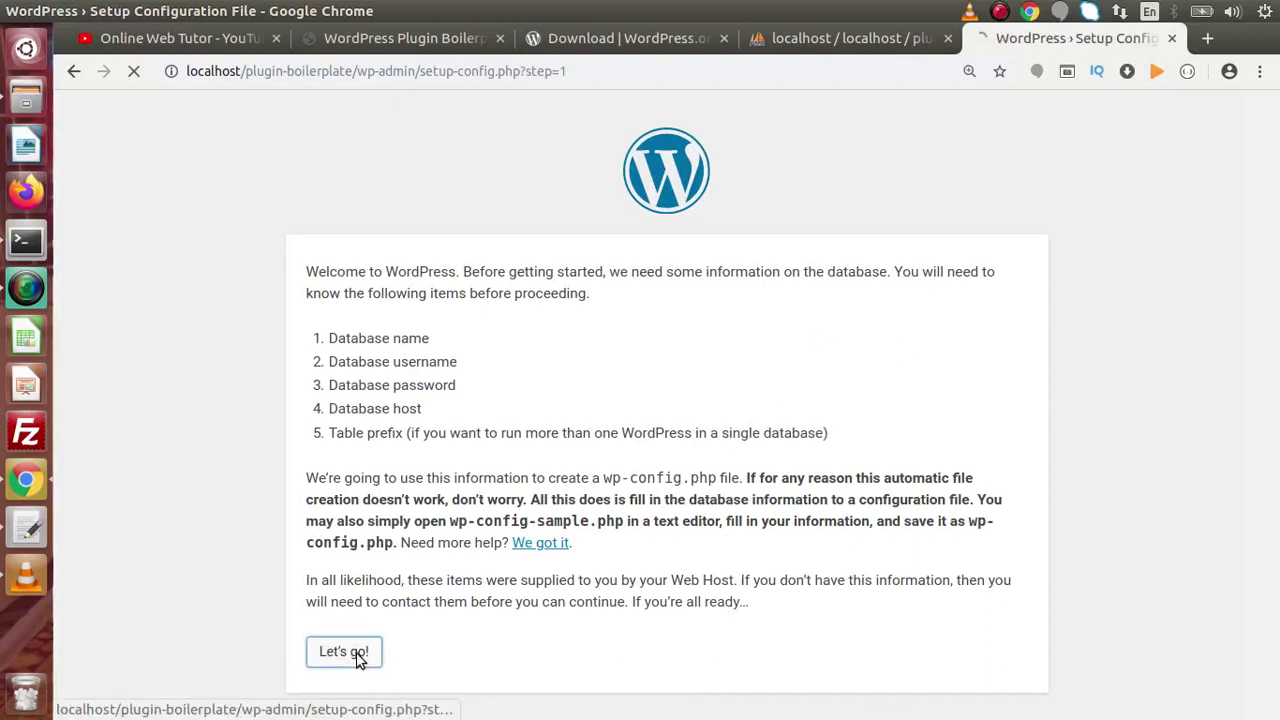
pyautogui.doubleClick(522, 334)
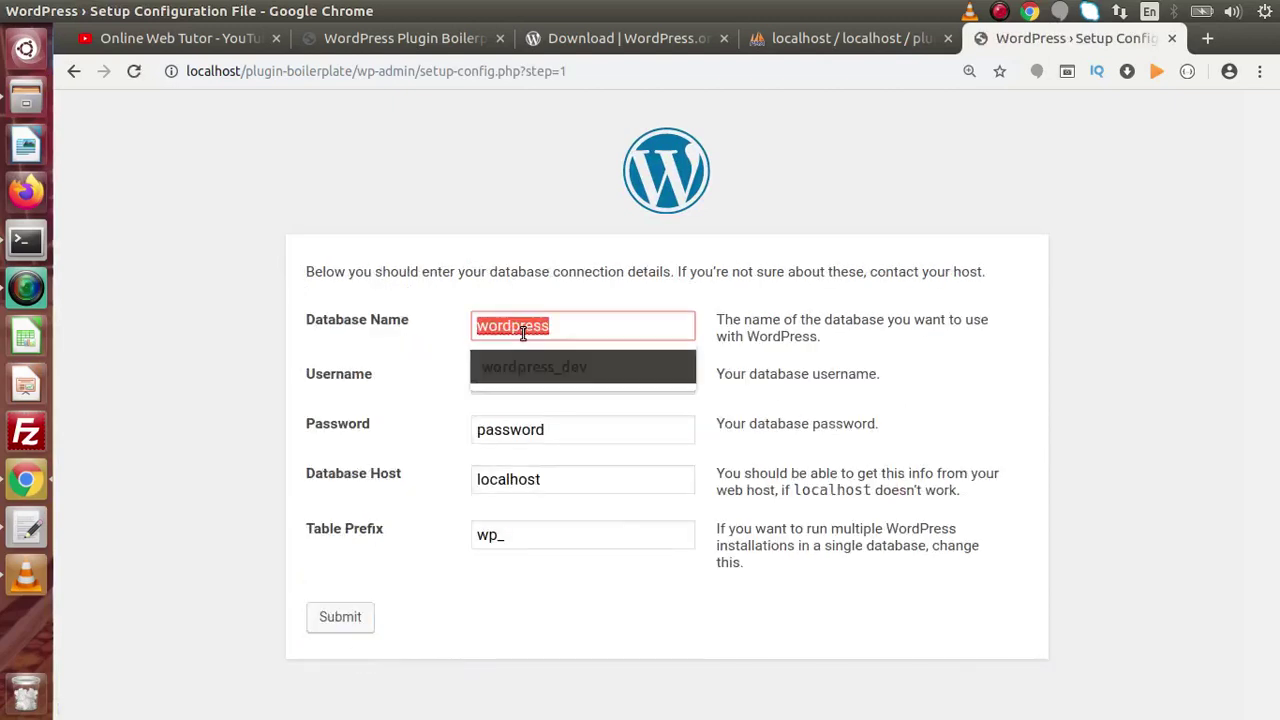
pyautogui.hotkey('ctrl', 'v')
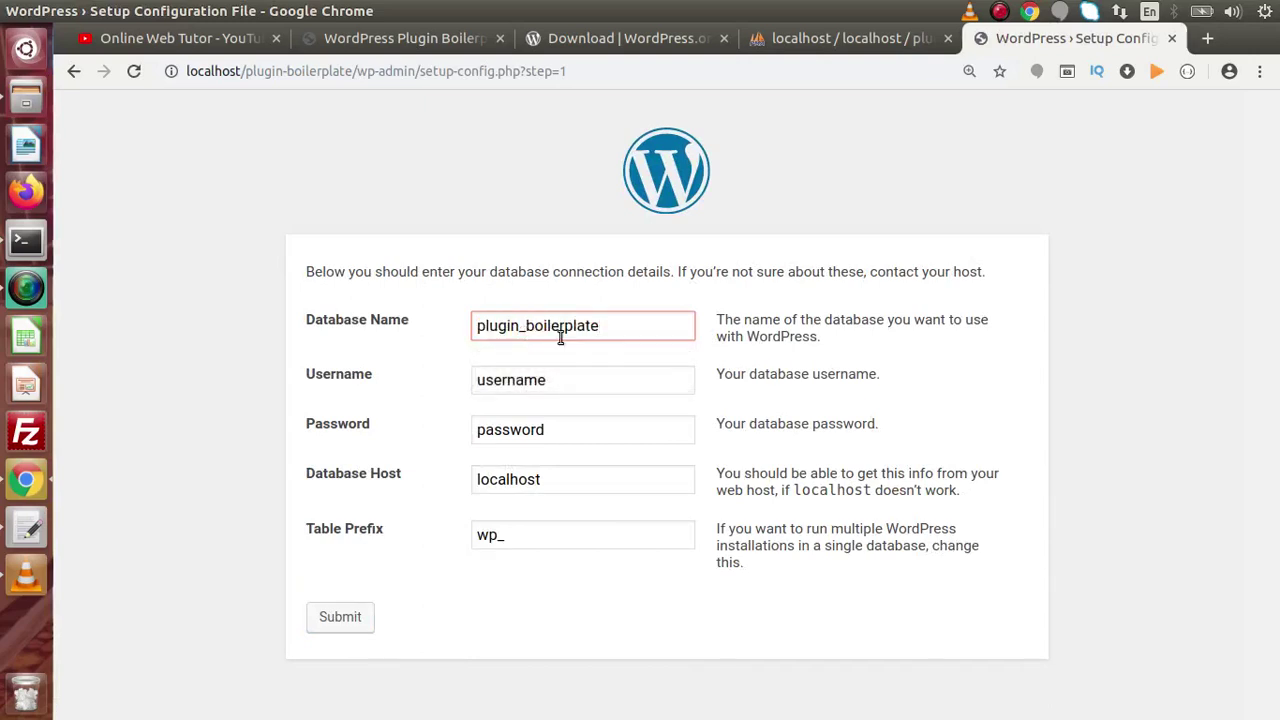
pyautogui.doubleClick(518, 393)
pyautogui.write('root')
pyautogui.press('Tab')
pyautogui.write('root')
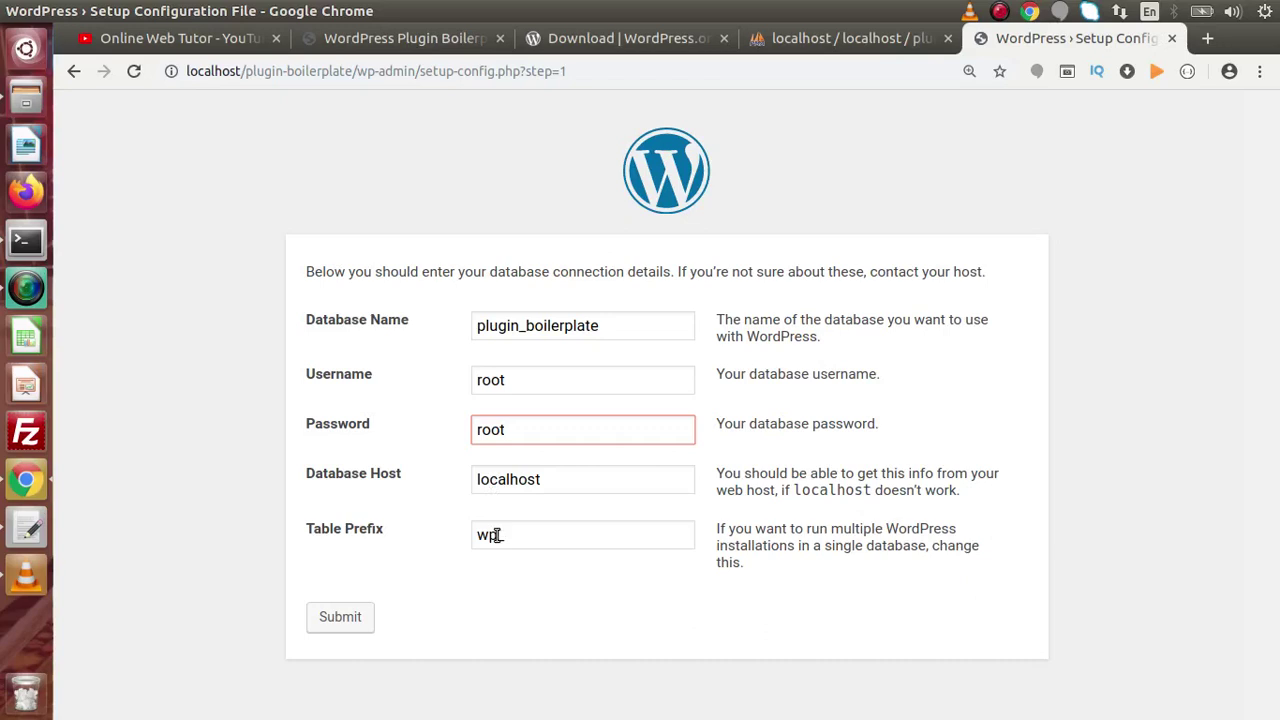
pyautogui.click(354, 611)
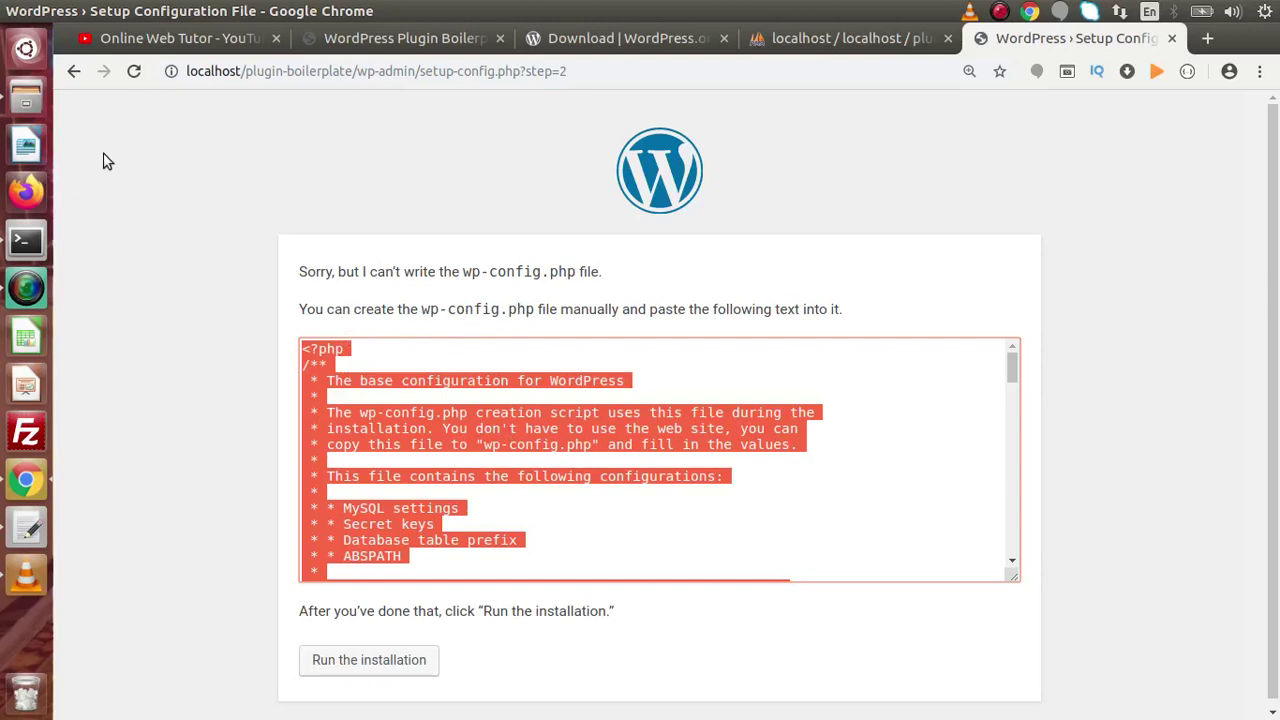
pyautogui.click(27, 98)
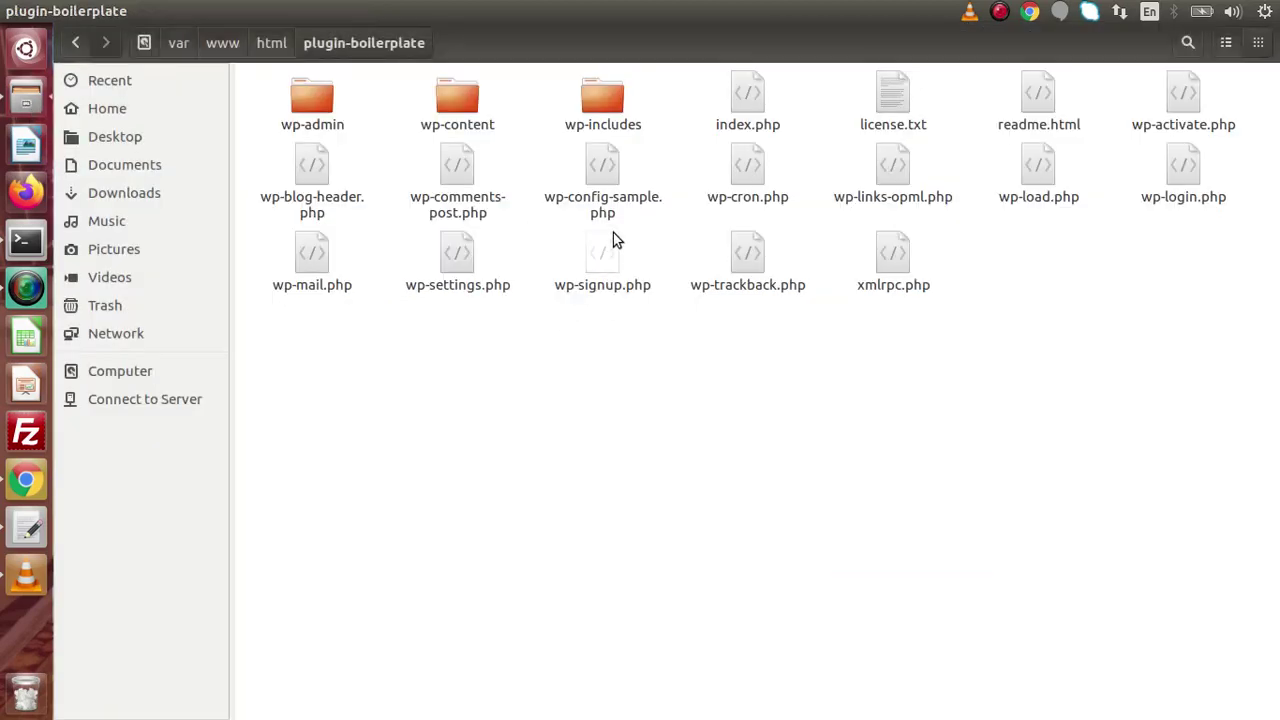
pyautogui.click(605, 178)
# Overwrite wp-config-sample.php in gedit with the pasted generated configuration, save, and close it
pyautogui.doubleClick(605, 178)
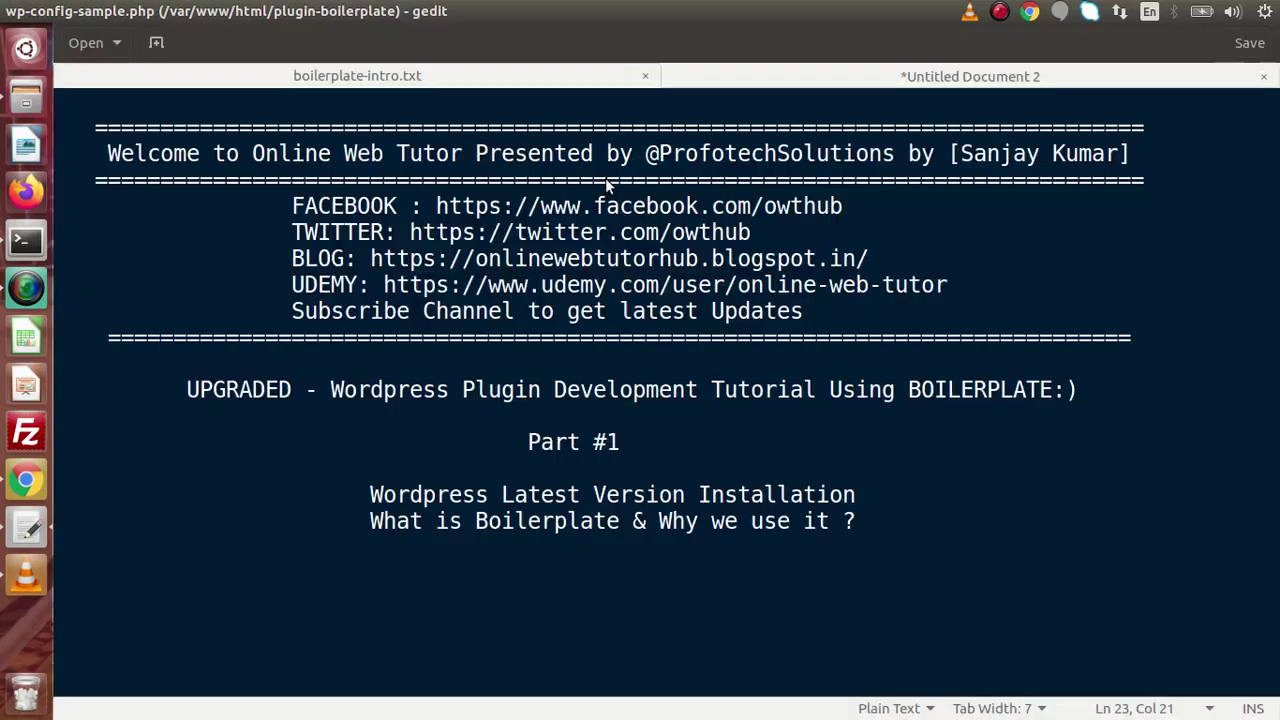
pyautogui.hotkey('ctrl', 'a')
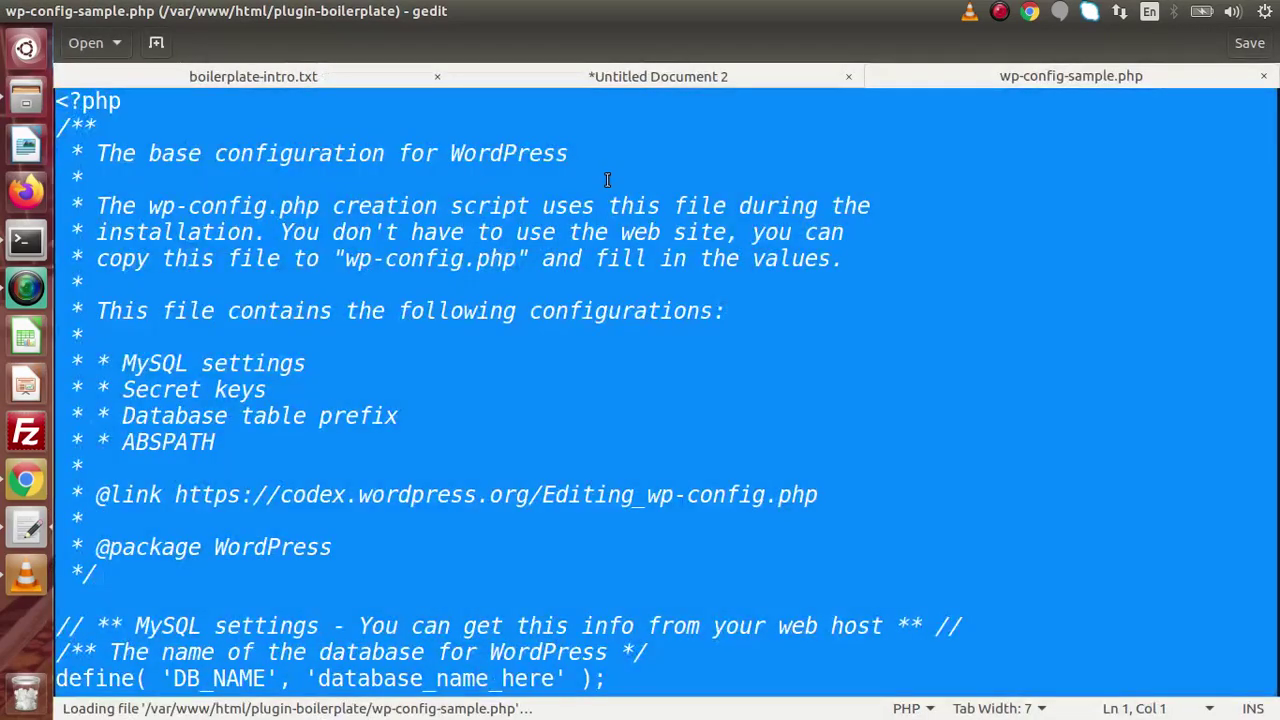
pyautogui.press('Delete')
pyautogui.hotkey('ctrl', 'v')
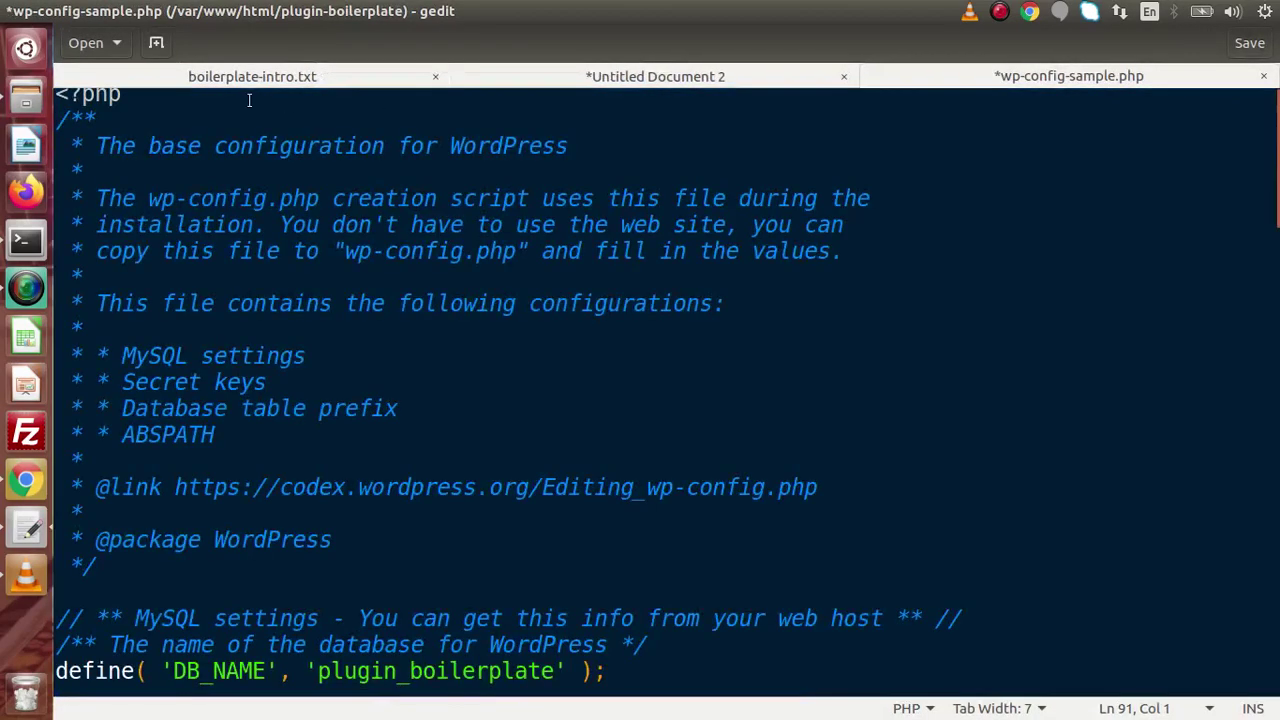
pyautogui.hotkey('alt', 'Tab')
pyautogui.hotkey('alt', 'Tab')
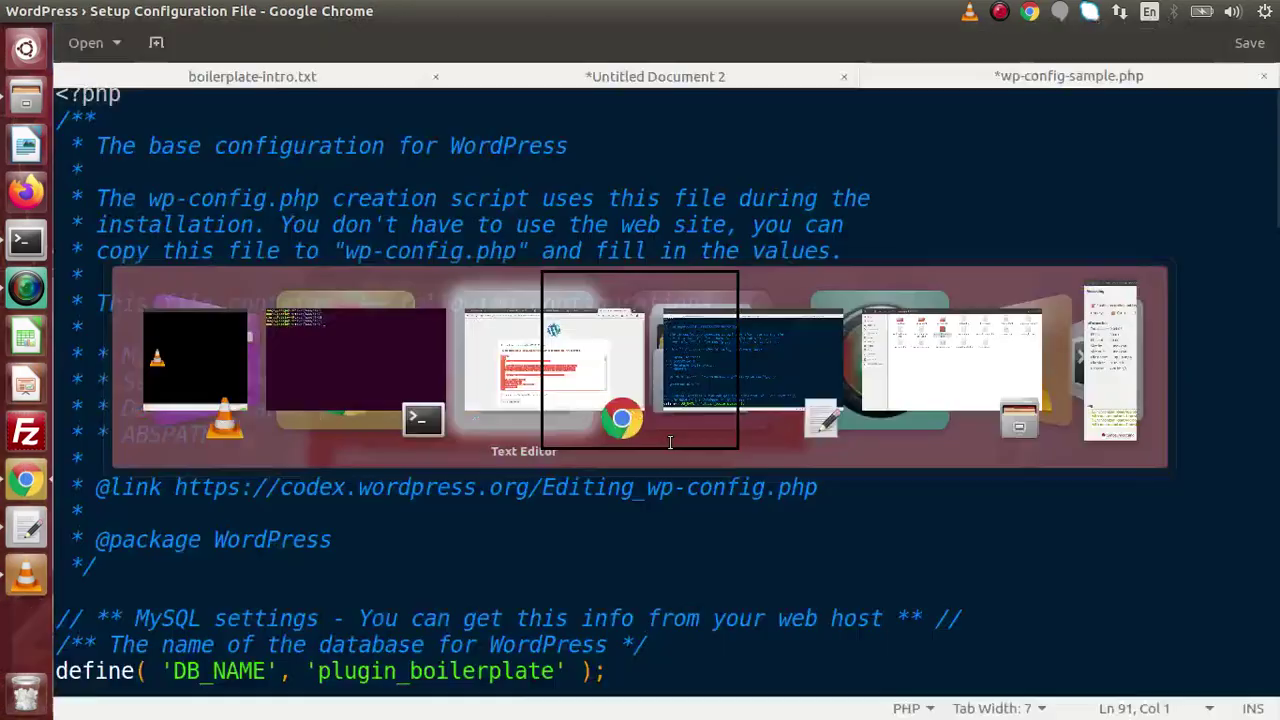
pyautogui.hotkey('ctrl', 's')
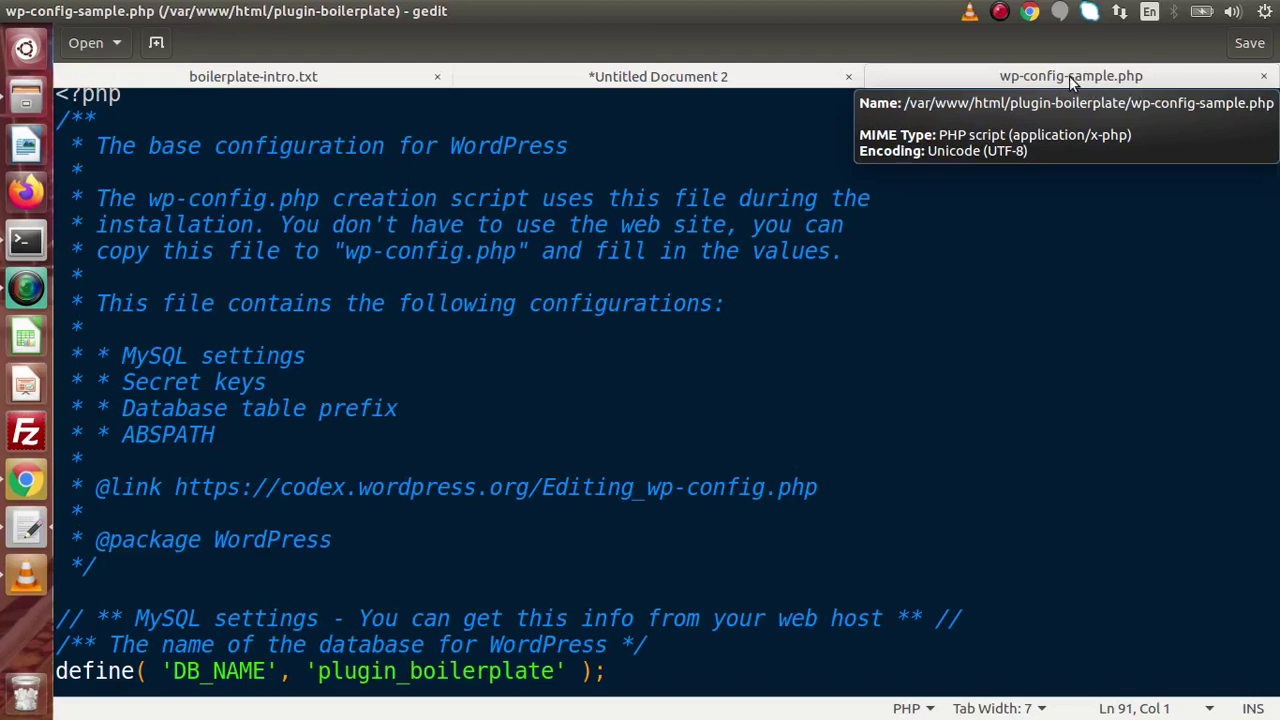
pyautogui.click(1263, 76)
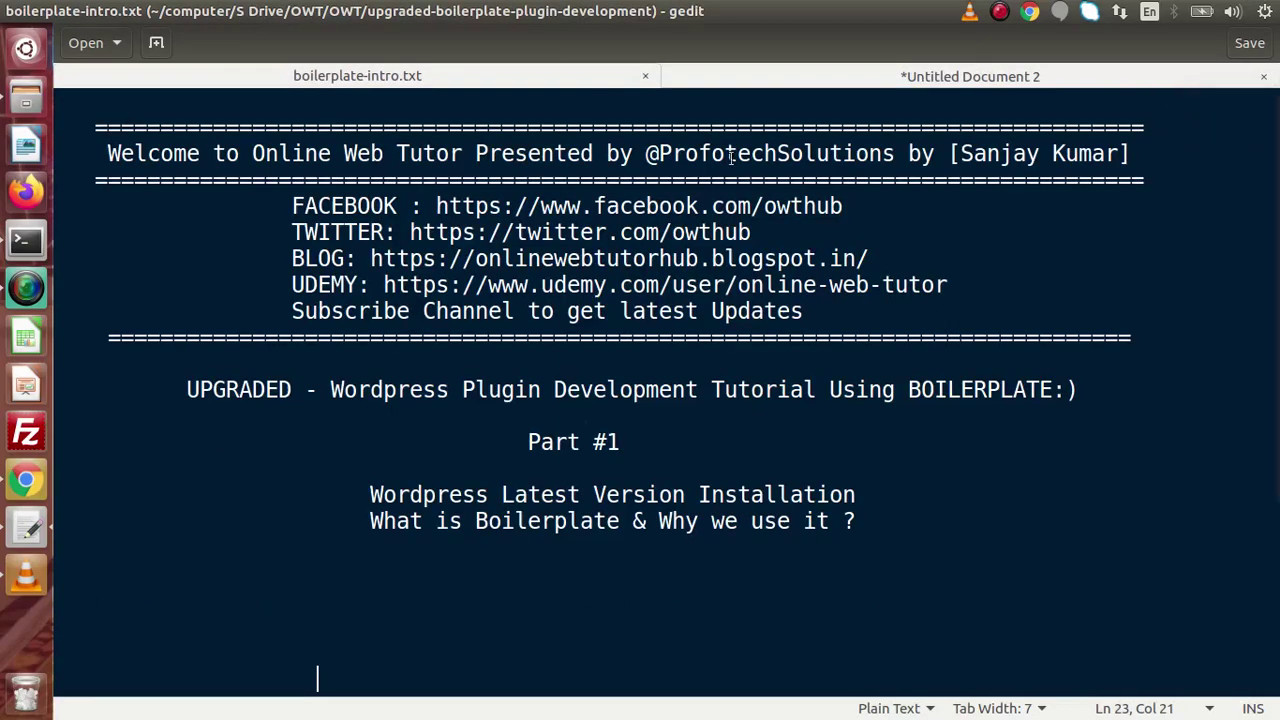
# Rename wp-config-sample.php to wp-config.php, then go back to the WordPress setup page
pyautogui.click(34, 100)
pyautogui.click(493, 309)
pyautogui.click(607, 174)
pyautogui.rightClick(607, 174)
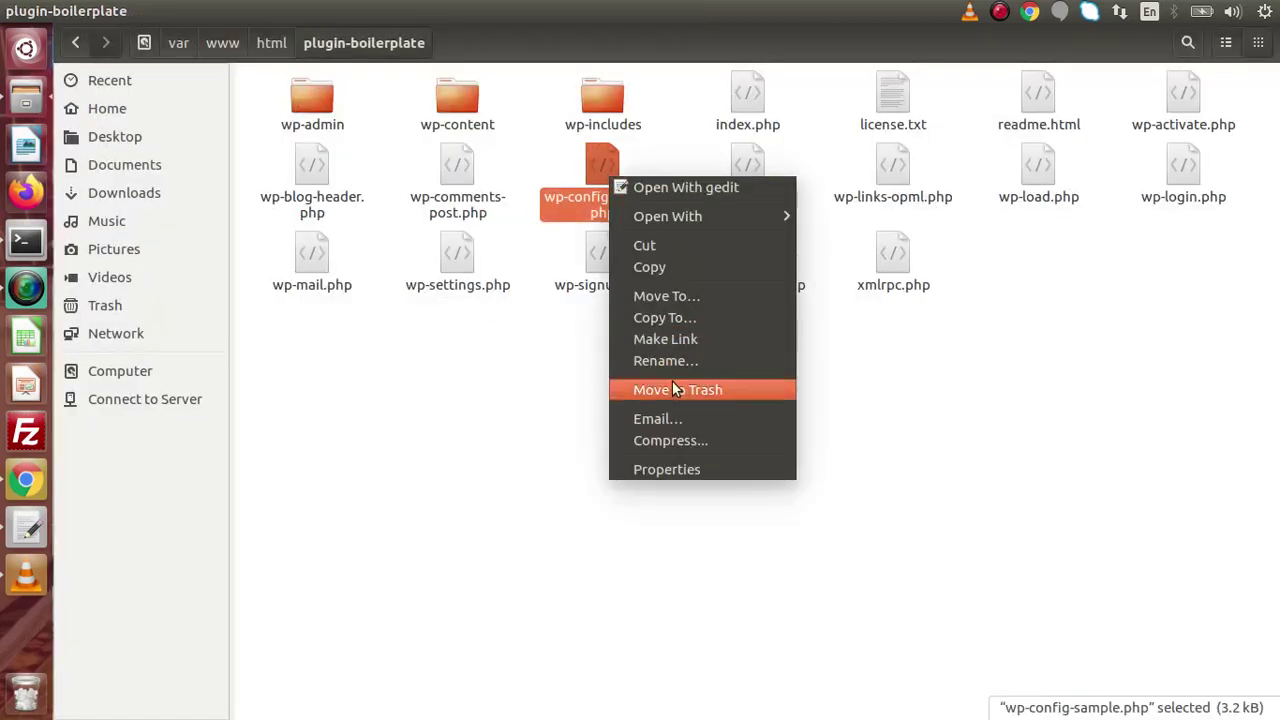
pyautogui.click(689, 360)
pyautogui.hotkey('shift', 'Right')
pyautogui.hotkey('shift', 'Right')
pyautogui.hotkey('shift', 'Right')
pyautogui.hotkey('shift', 'Right')
pyautogui.press('BackSpace')
pyautogui.press('Return')
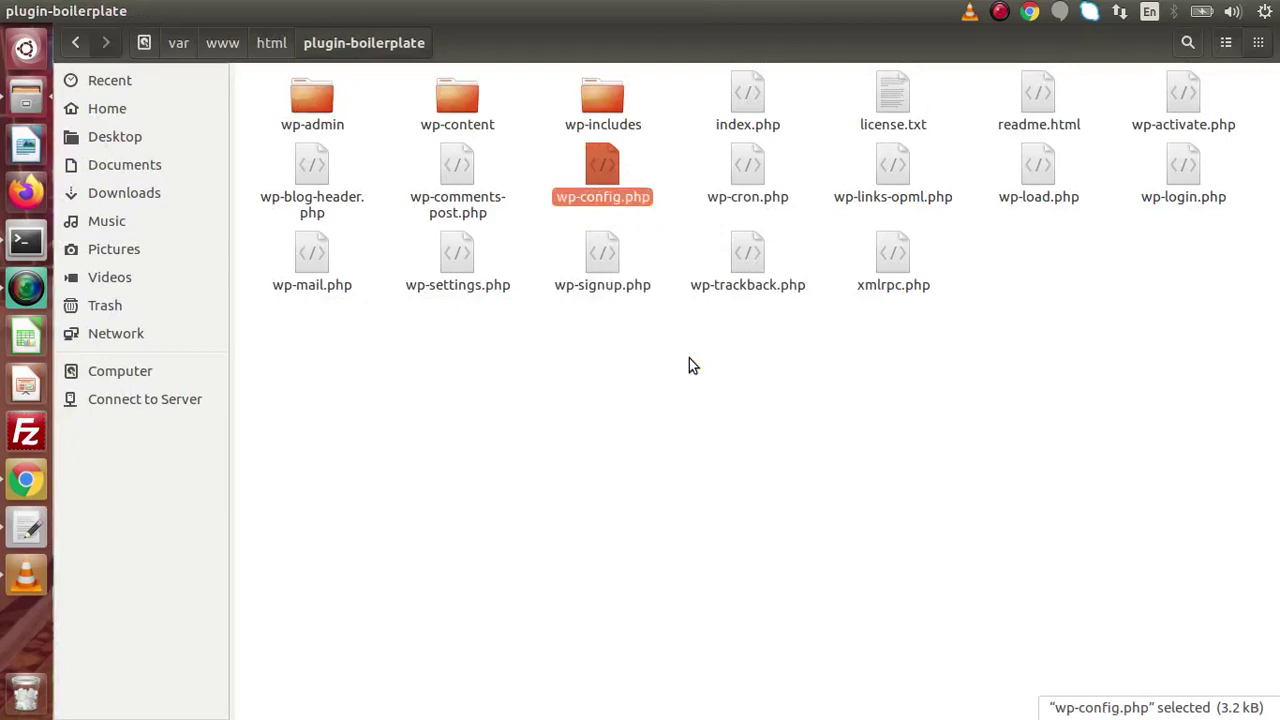
pyautogui.click(611, 391)
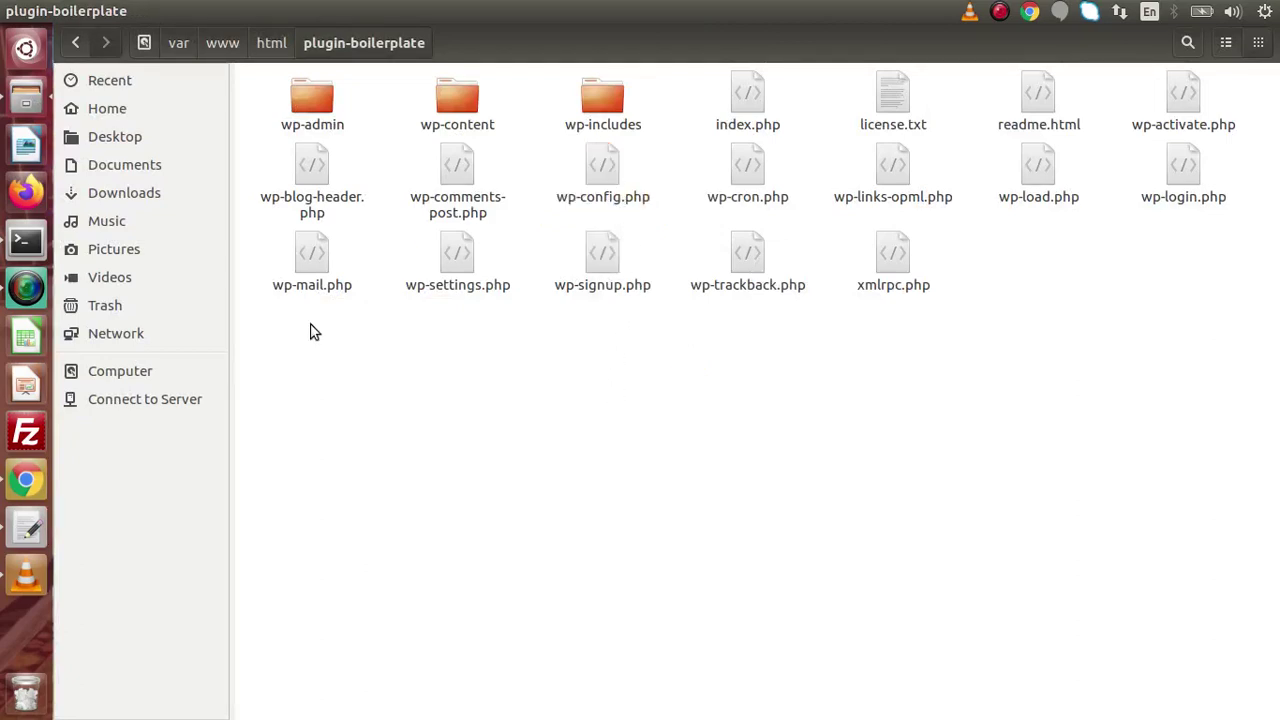
pyautogui.click(26, 480)
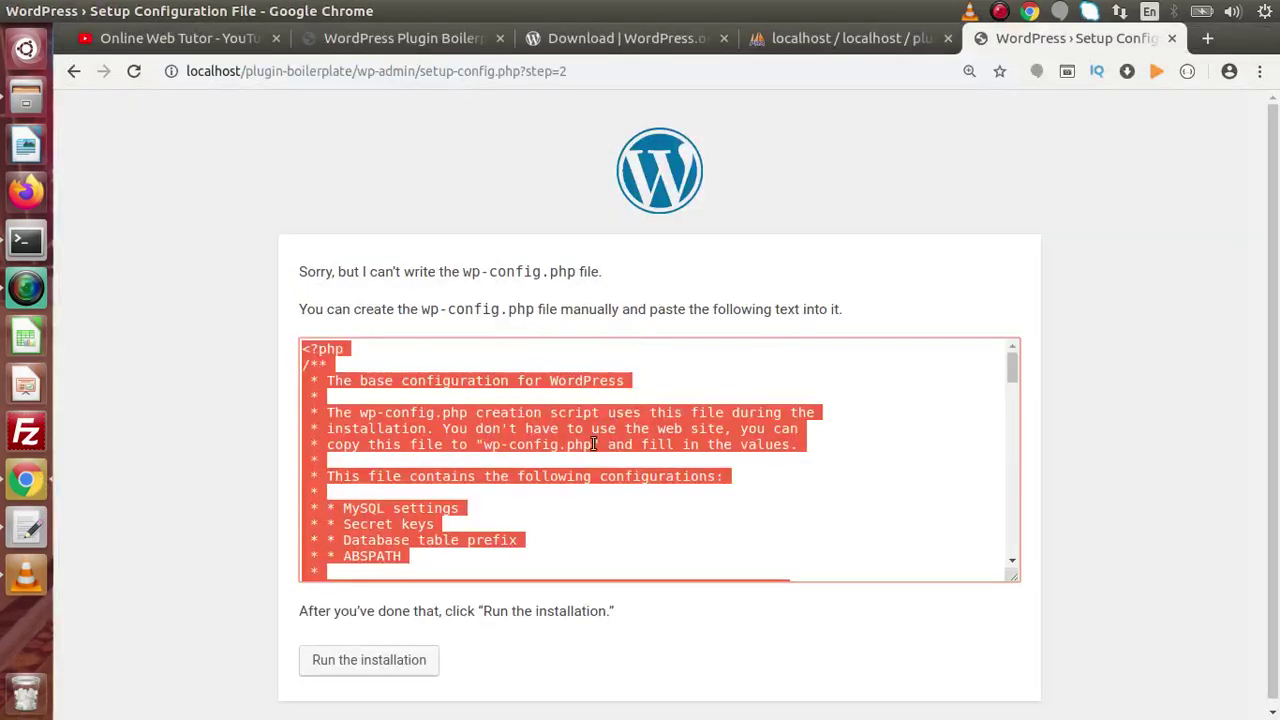
# Run the installation and enter the site title 'Plugin Development using Boilerplate'
pyautogui.click(408, 663)
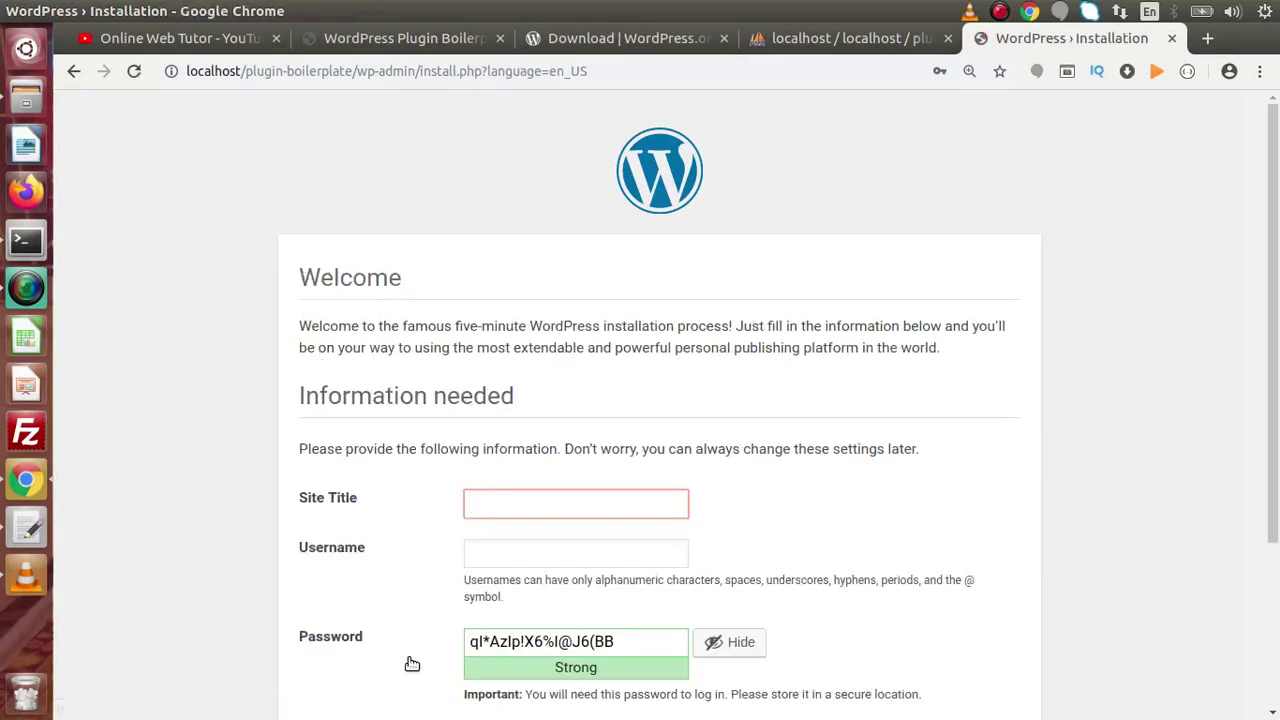
pyautogui.scroll(-4, 1277, 373)
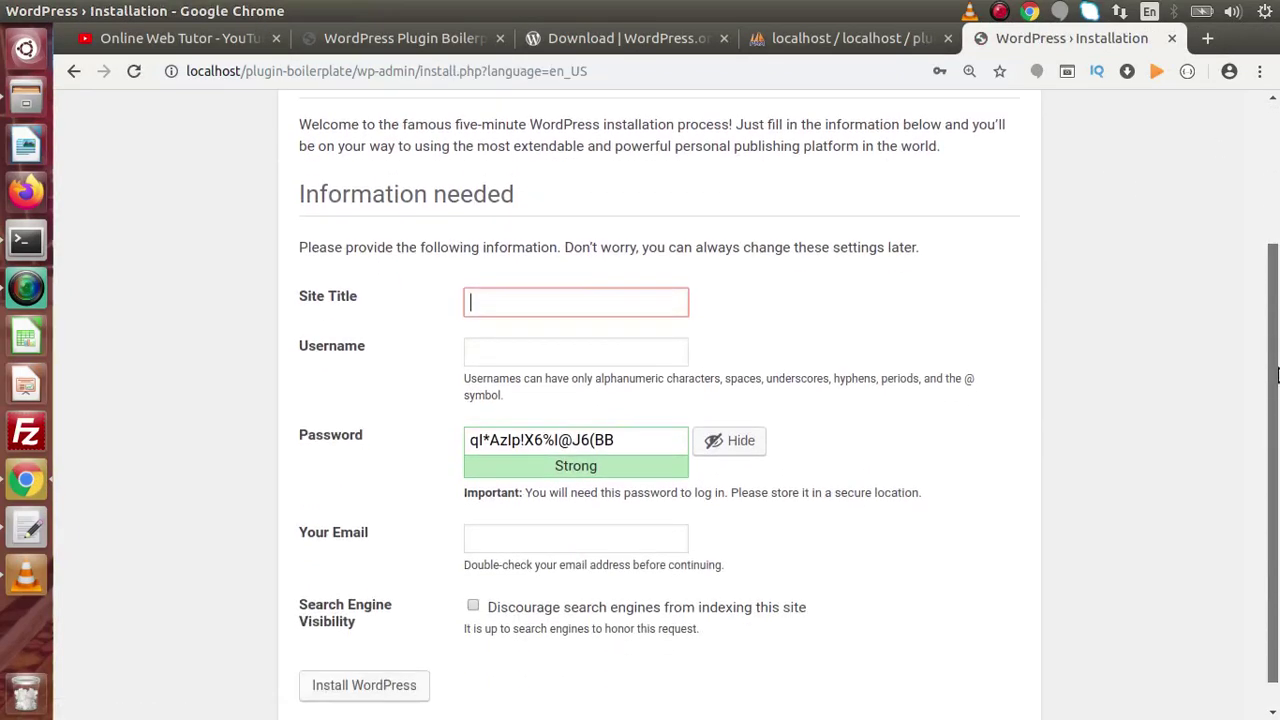
pyautogui.moveTo(1277, 373); pyautogui.dragTo(1277, 398)
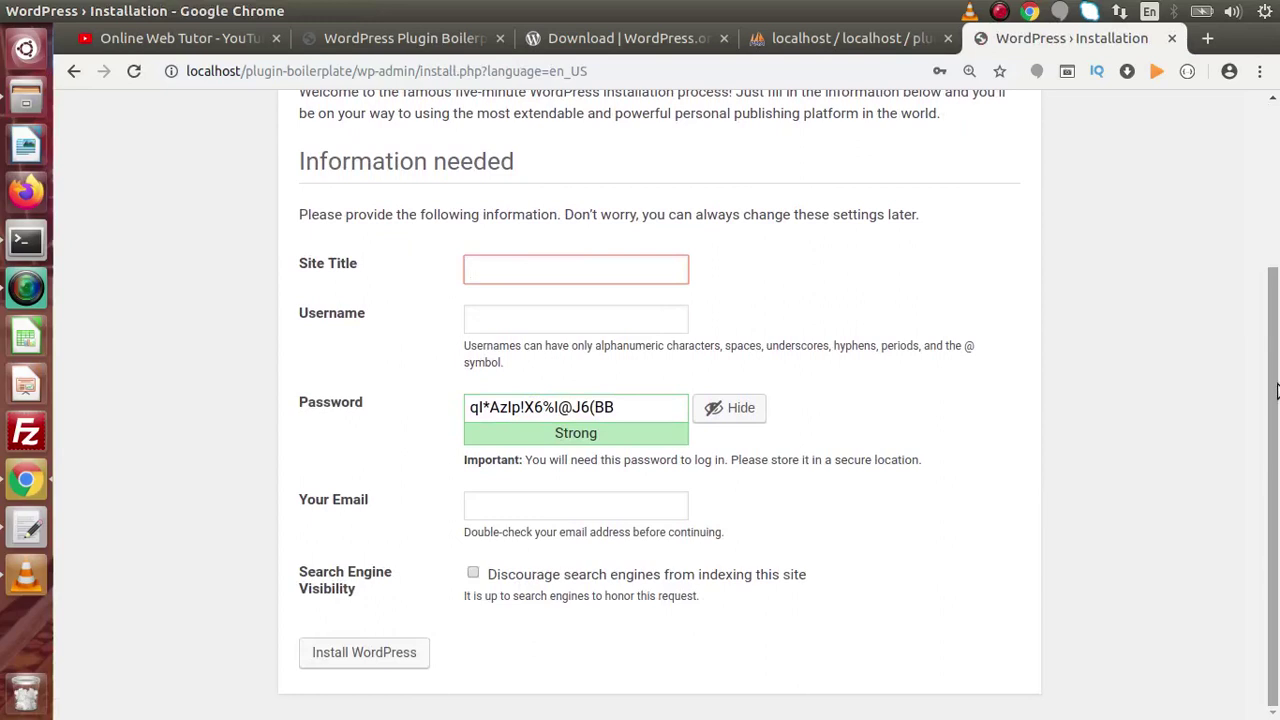
pyautogui.click(591, 282)
pyautogui.write('P')
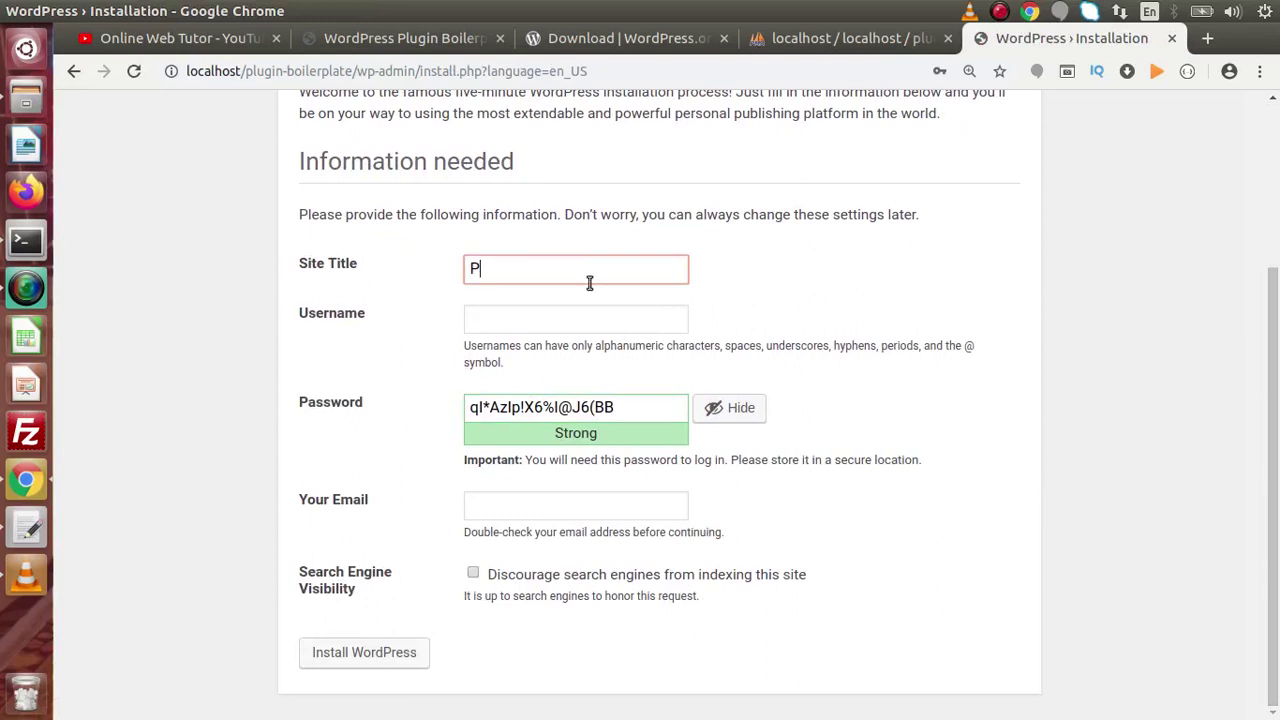
pyautogui.write('lugin Development')
pyautogui.press('BackSpace')
pyautogui.press('BackSpace')
pyautogui.write('nt using Boilerplate')
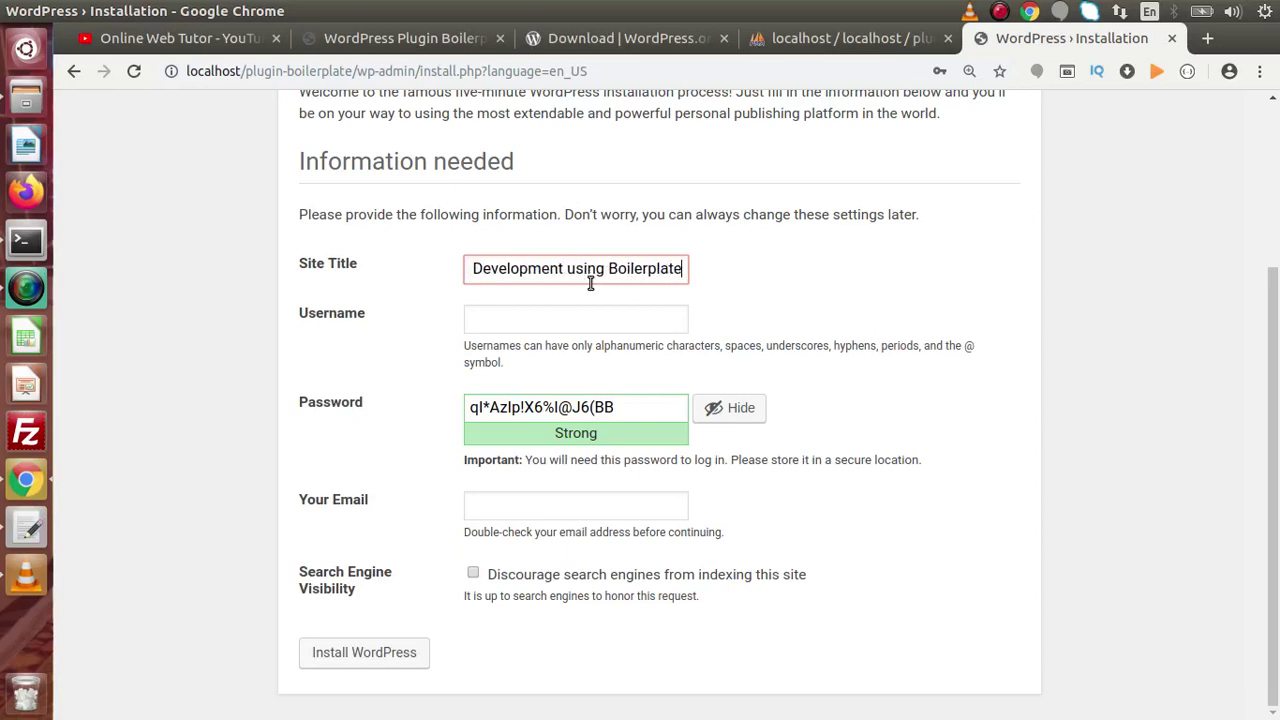
# Set username admin, a custom weak password (confirmed), the suggested email, and install WordPress
pyautogui.click(581, 315)
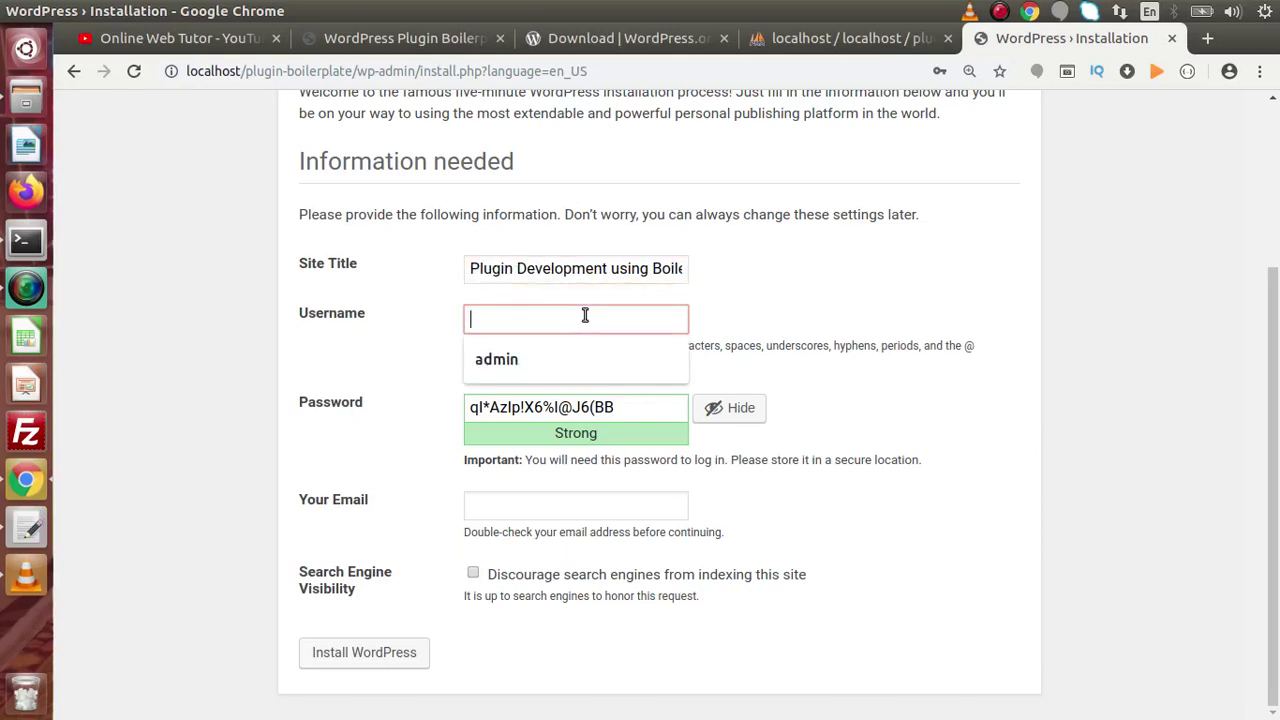
pyautogui.write('admin')
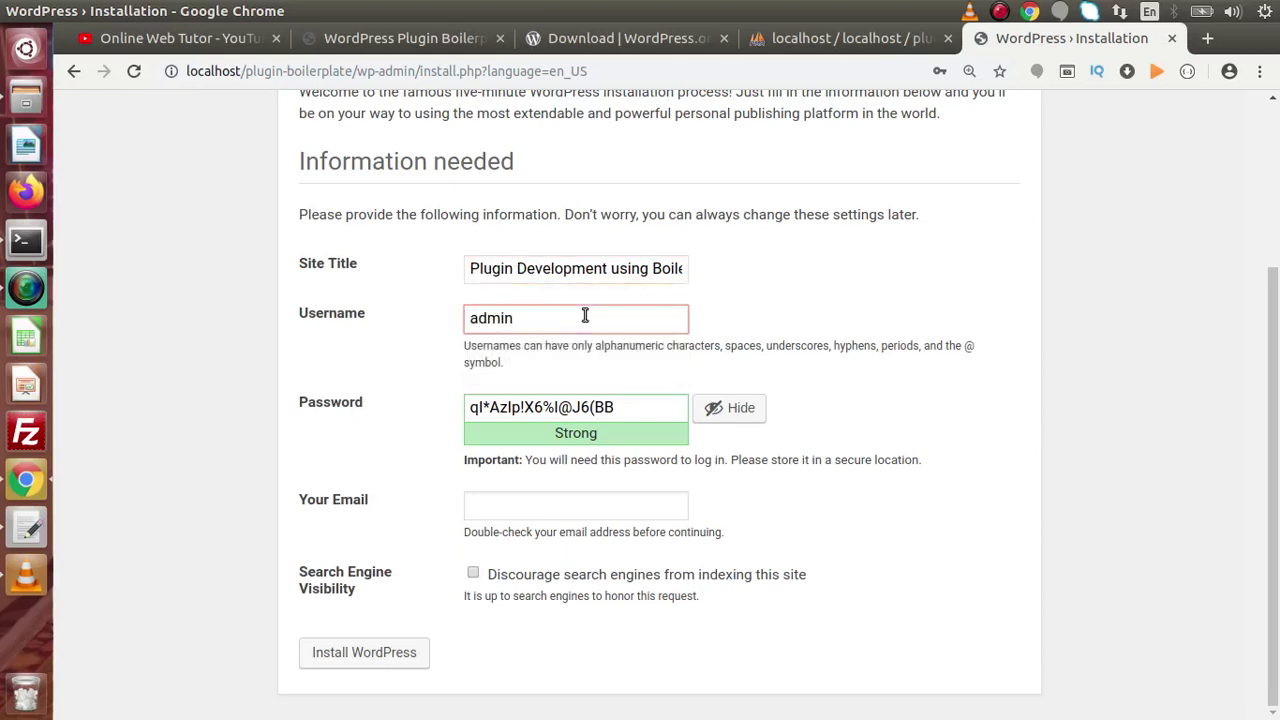
pyautogui.click(551, 406)
pyautogui.tripleClick(551, 406)
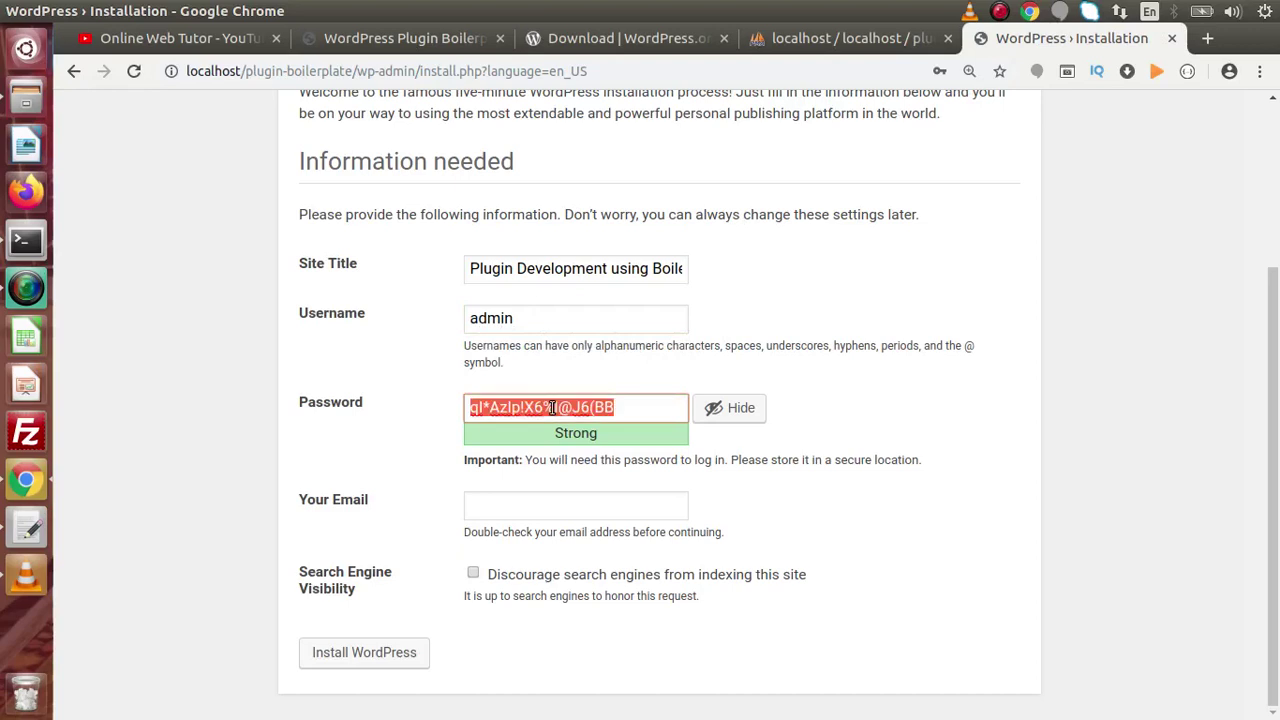
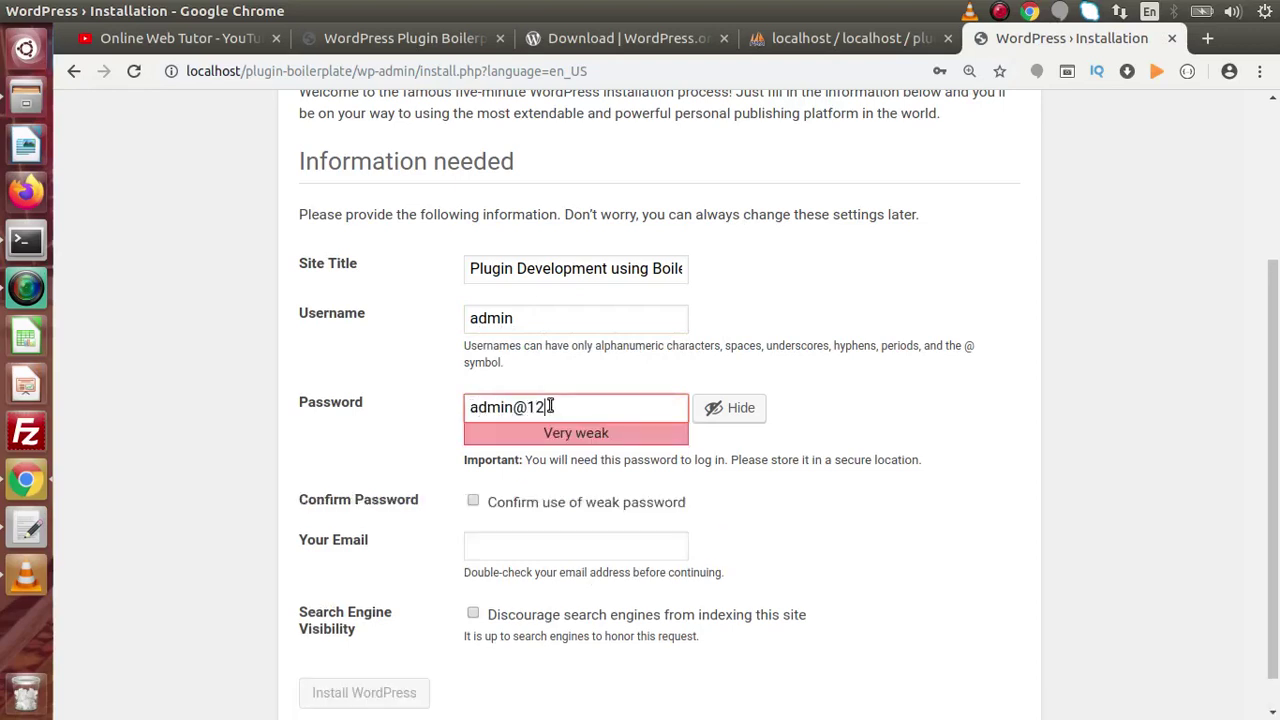
pyautogui.click(473, 501)
pyautogui.scroll(-1, 1234, 365)
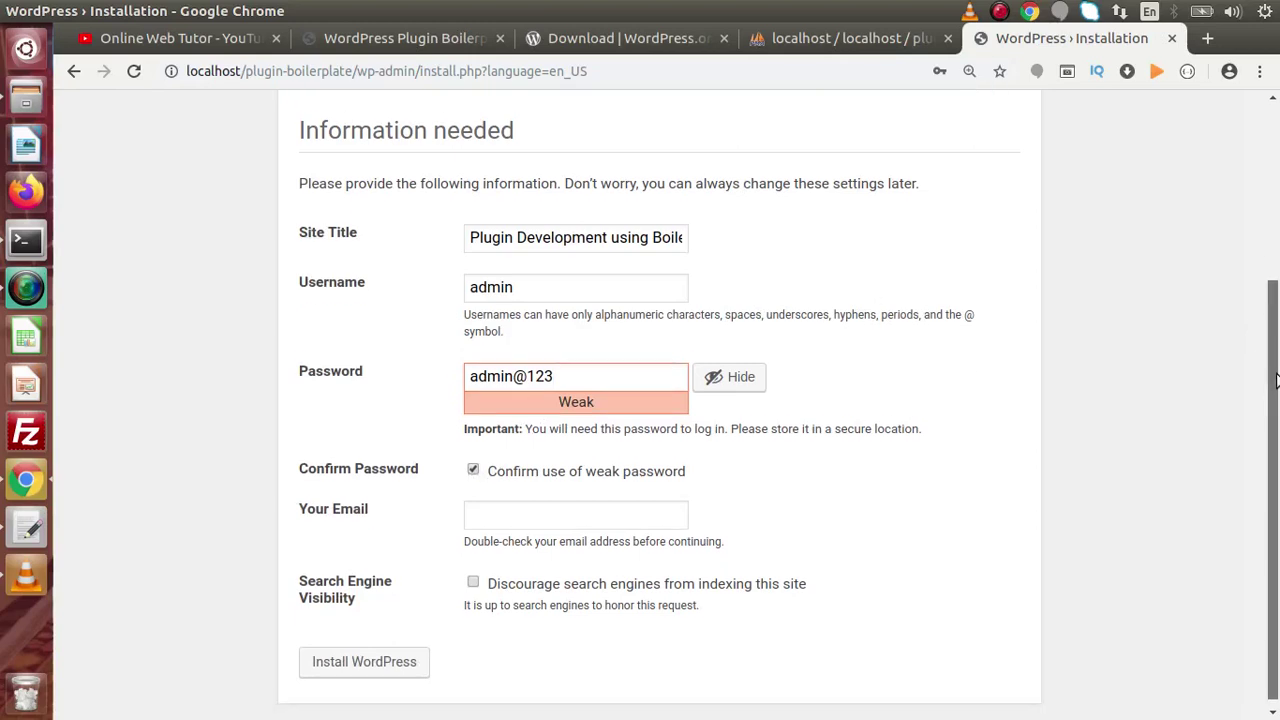
pyautogui.click(599, 510)
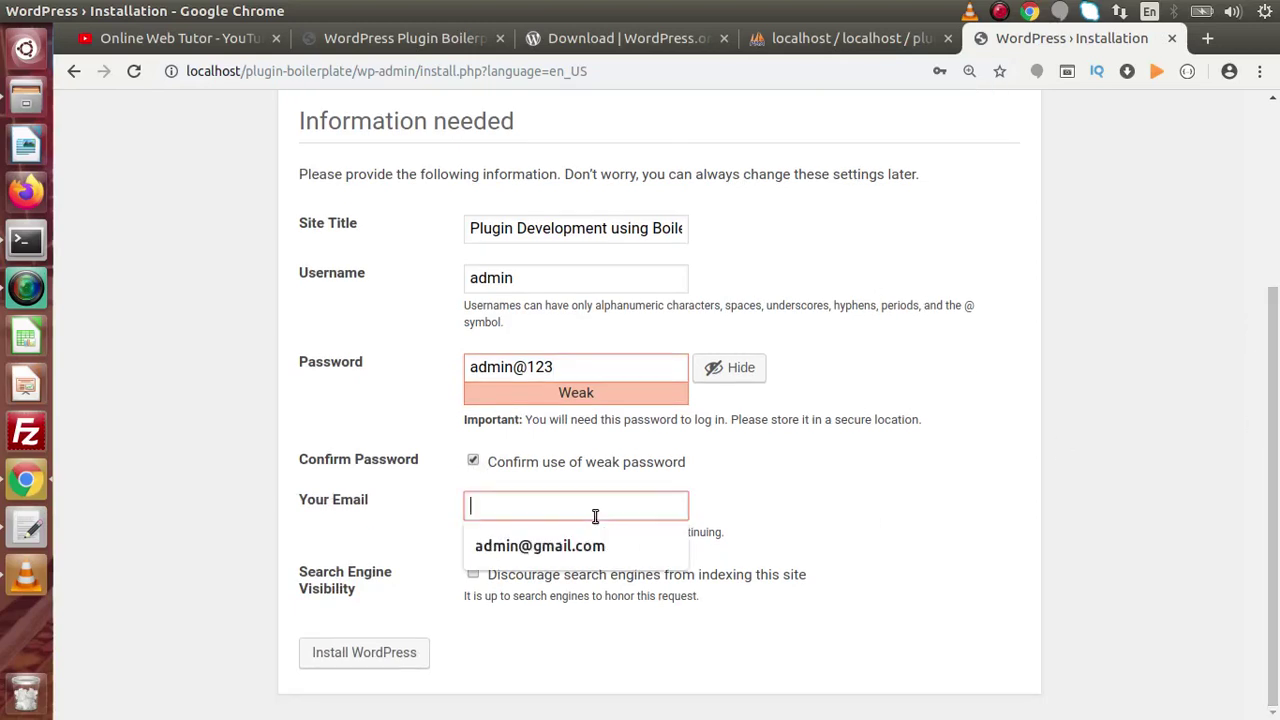
pyautogui.click(580, 546)
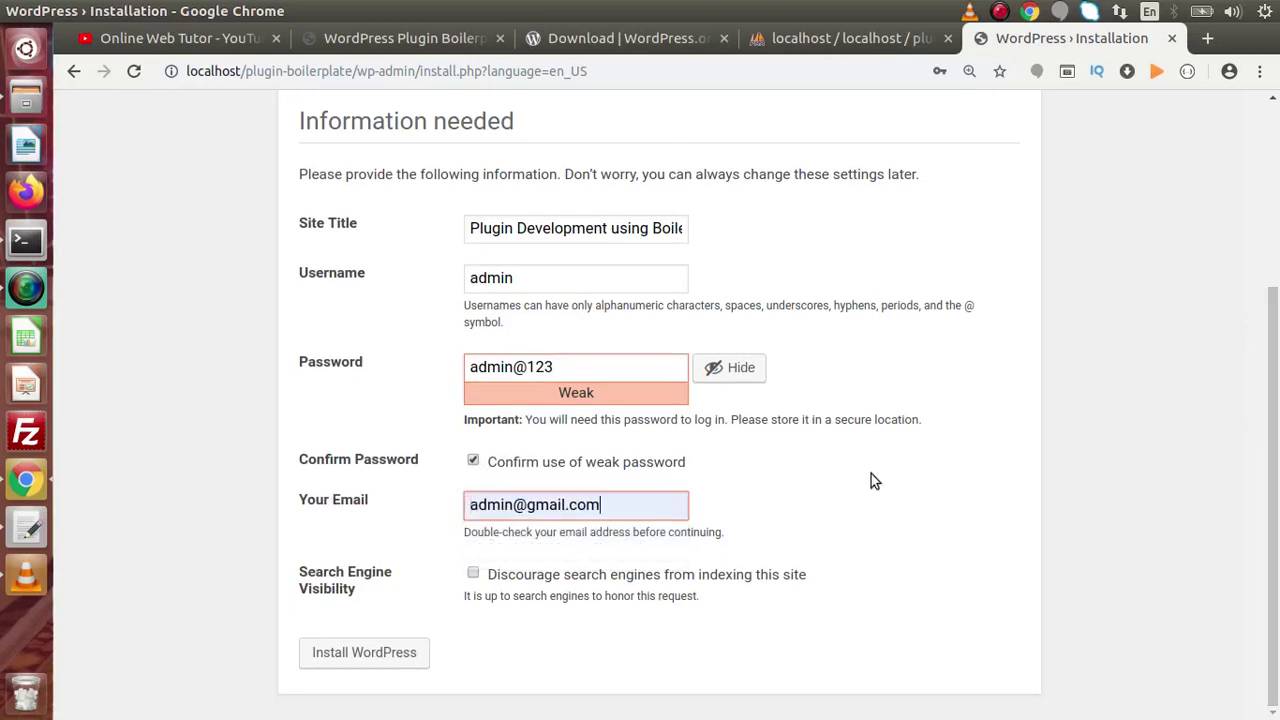
pyautogui.click(410, 652)
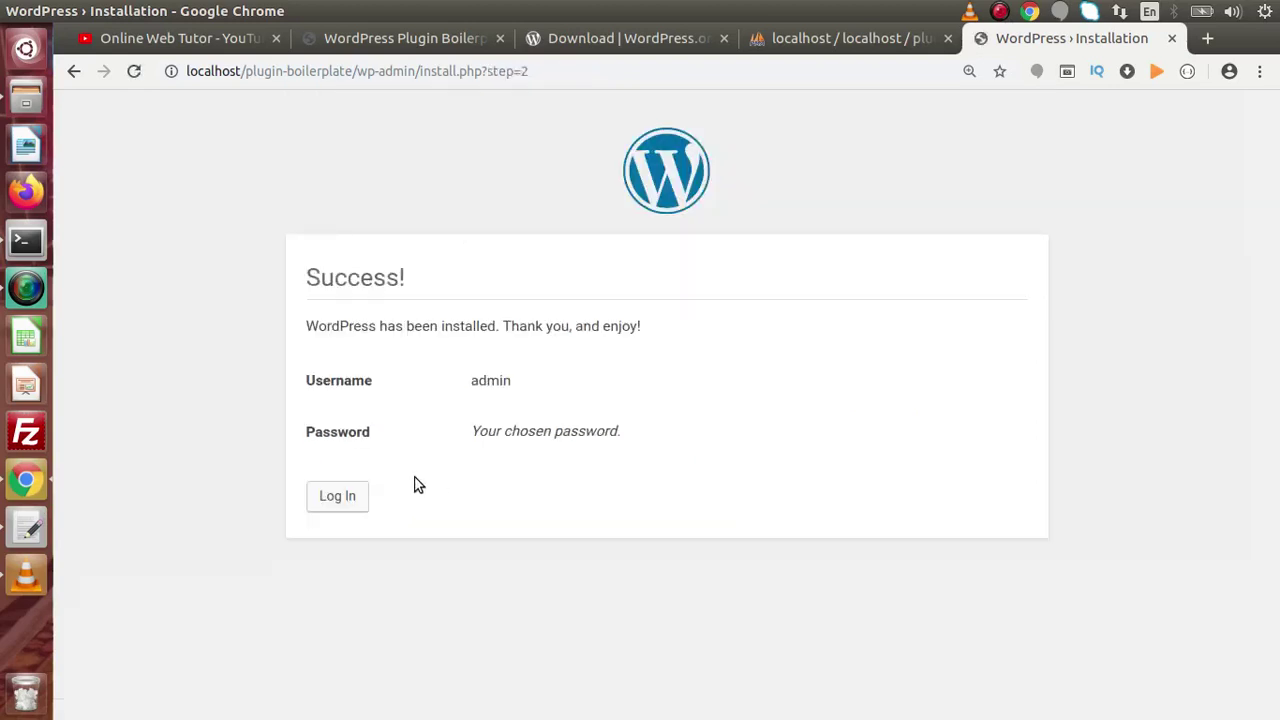
# Log in from the Success page as admin with the new password
pyautogui.click(336, 502)
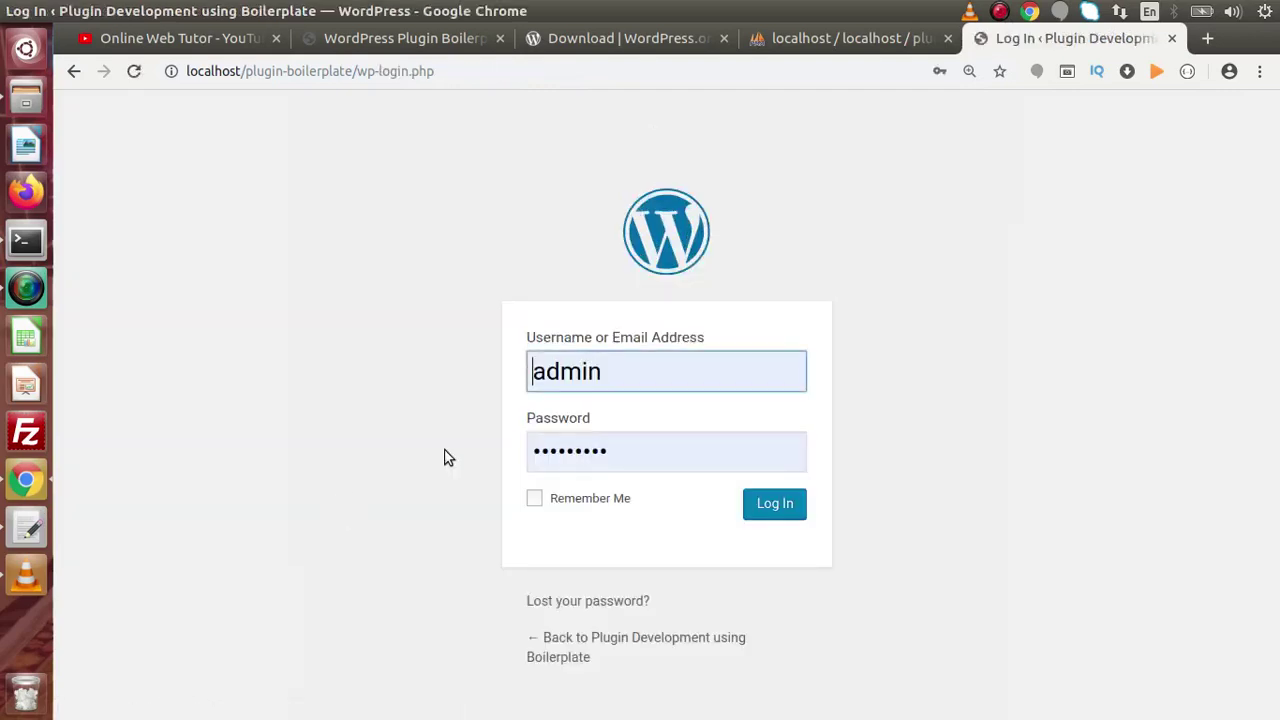
pyautogui.doubleClick(600, 366)
pyautogui.write('admin')
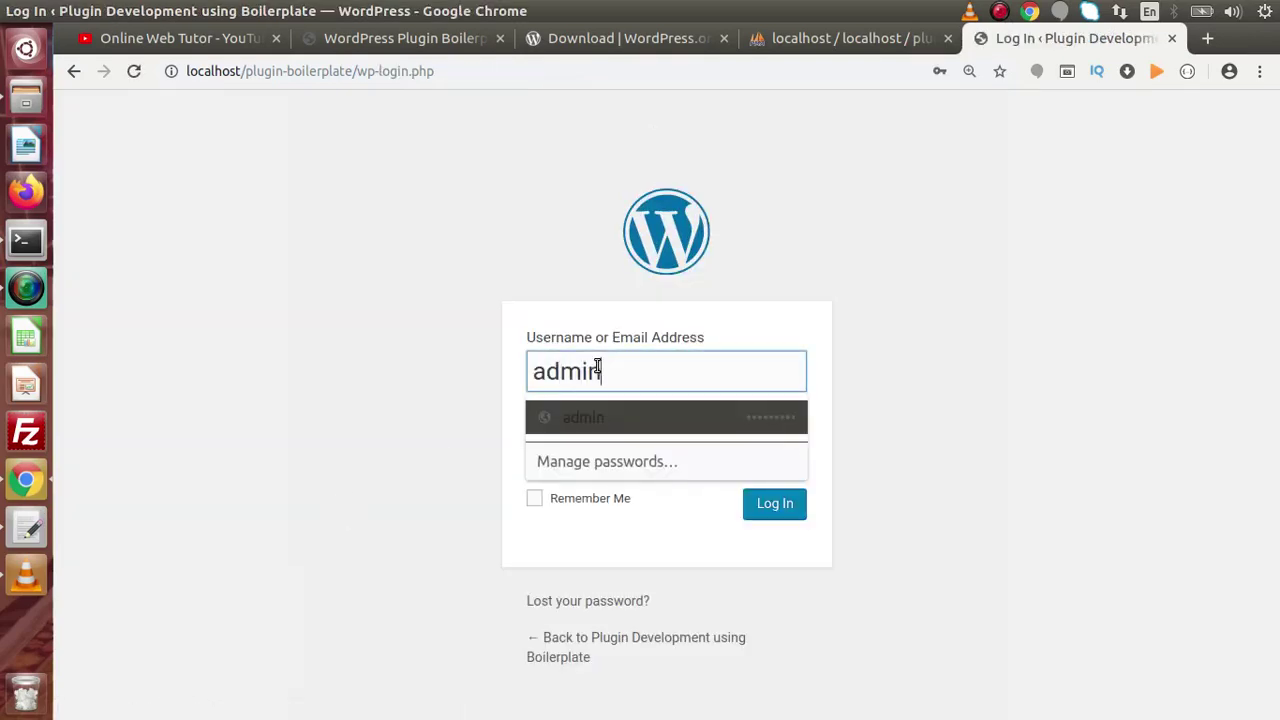
pyautogui.press('Tab')
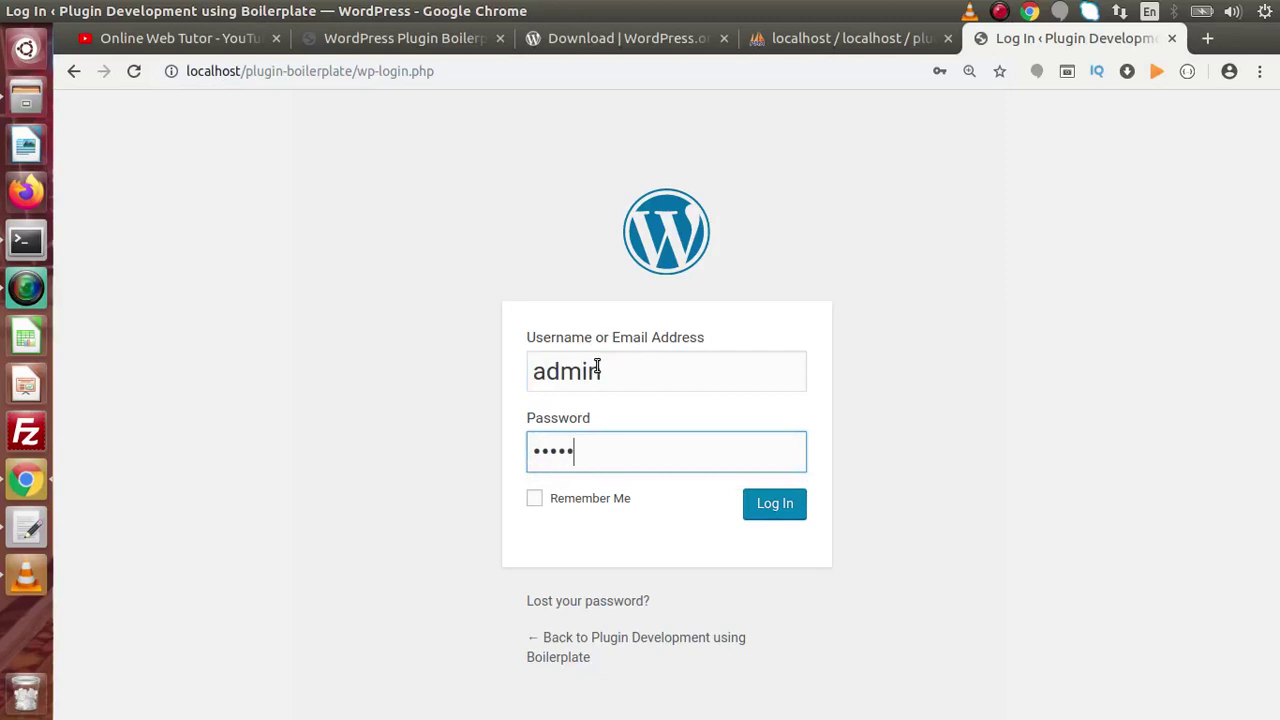
pyautogui.click(780, 508)
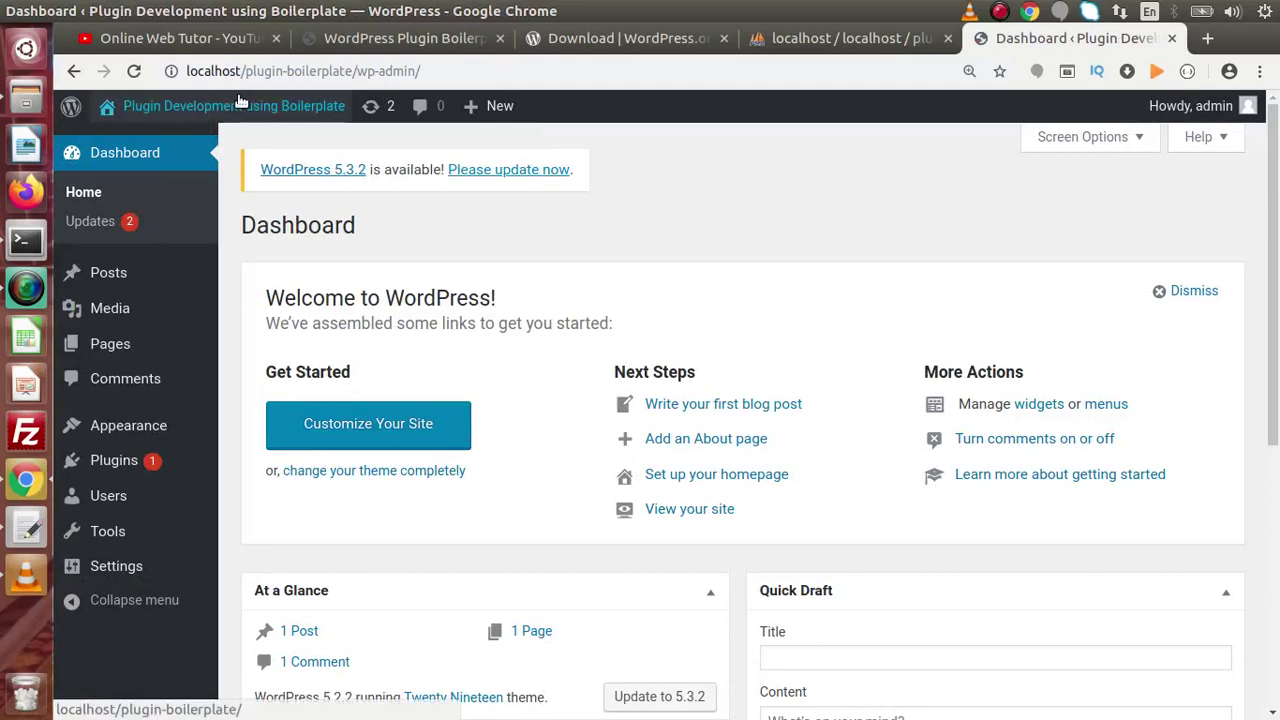
# Open the site's front page in a new tab, then return to the Dashboard and open Appearance themes
pyautogui.moveTo(206, 104)
pyautogui.rightClick(130, 143)
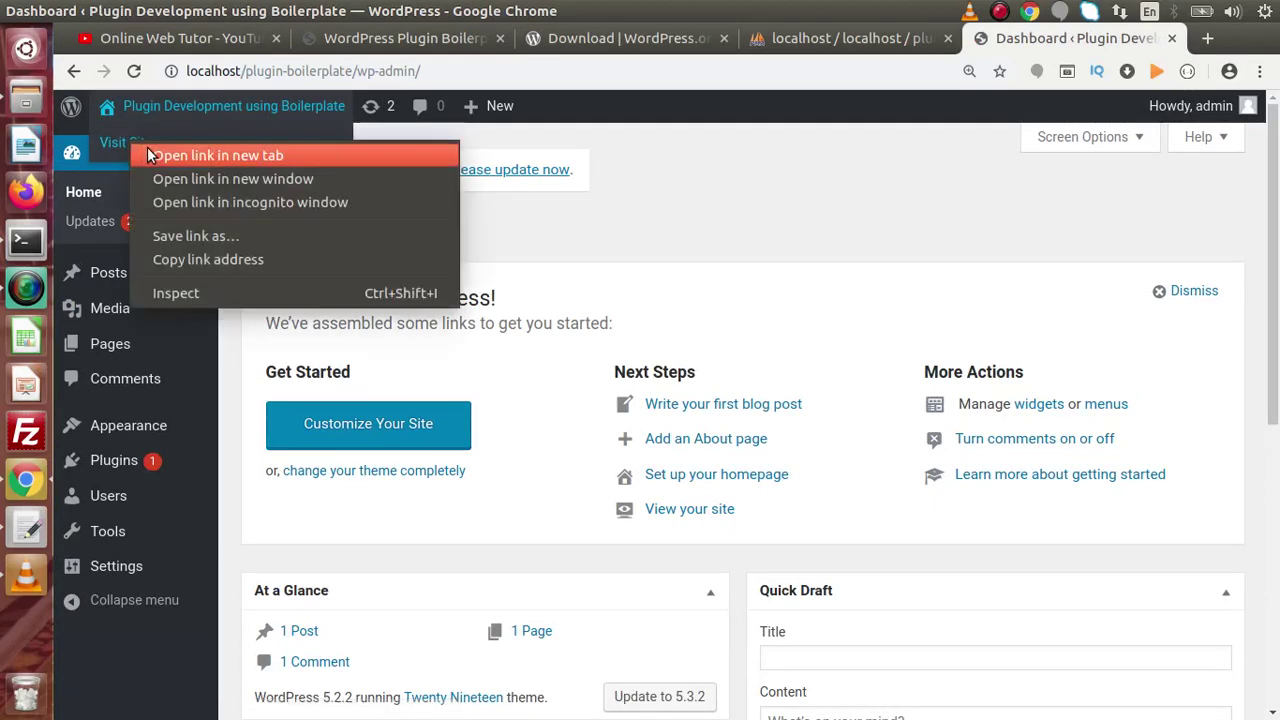
pyautogui.click(152, 152)
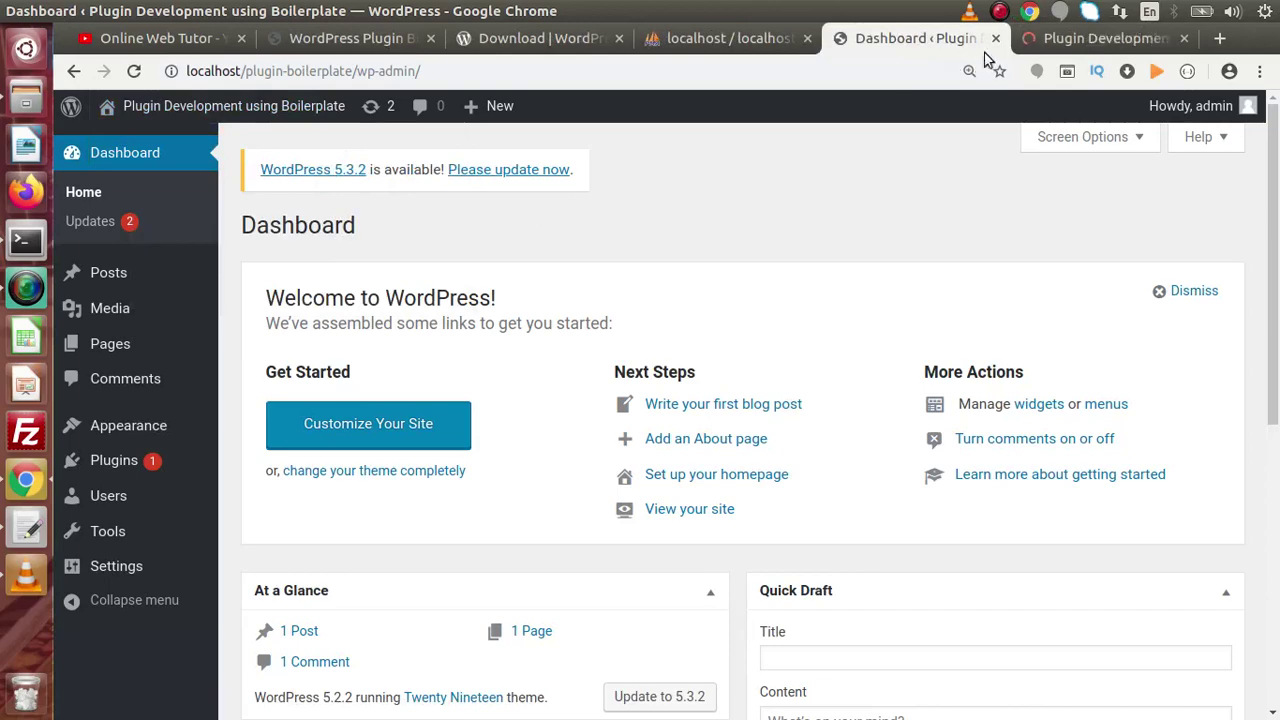
pyautogui.click(1032, 38)
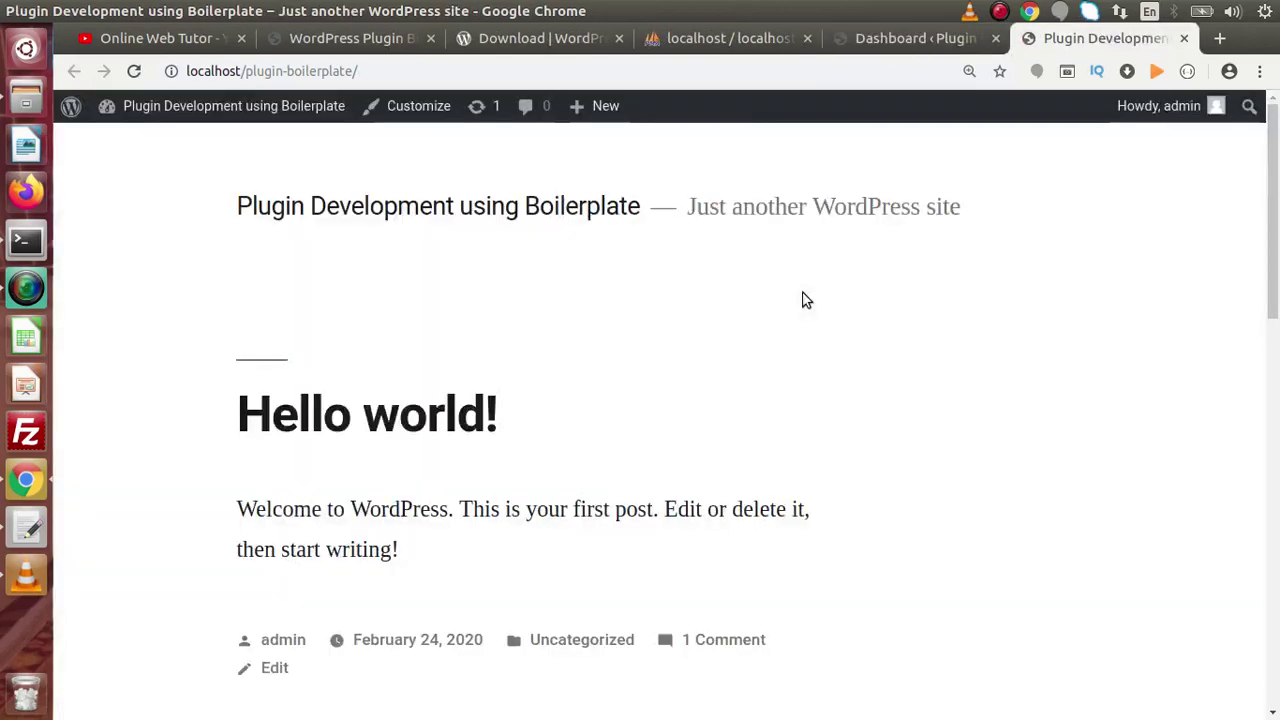
pyautogui.click(866, 40)
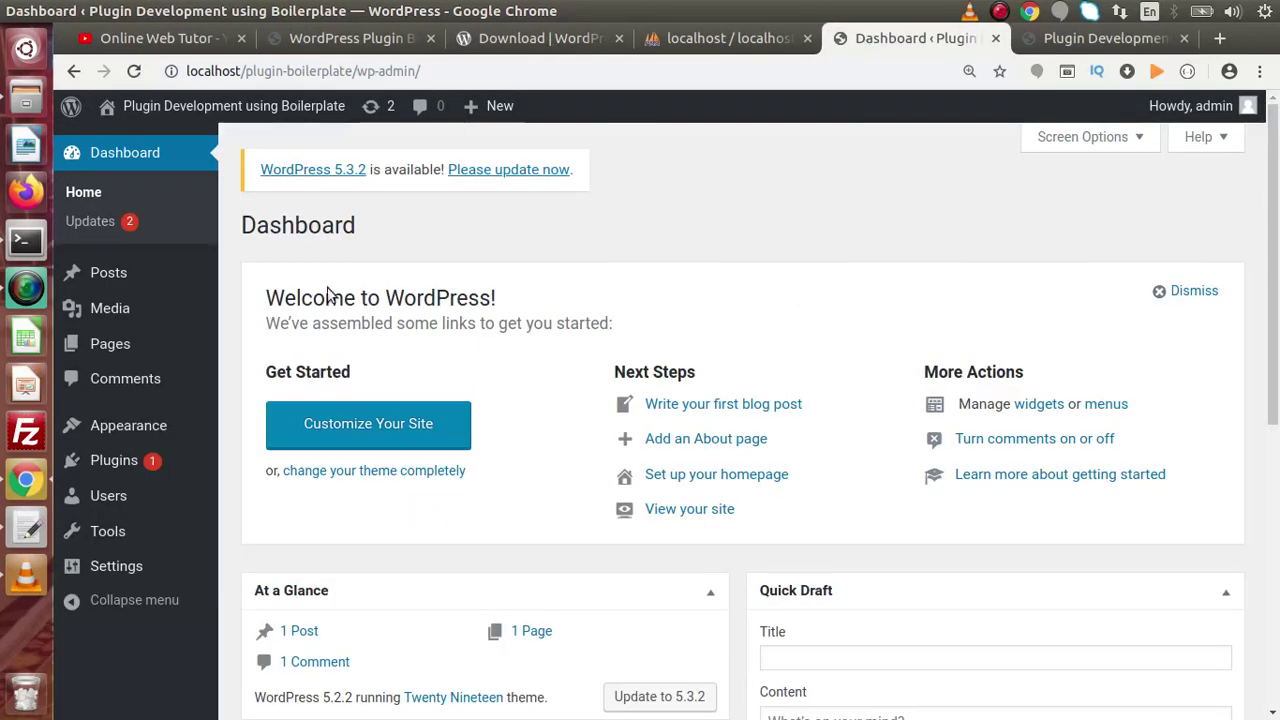
pyautogui.click(158, 425)
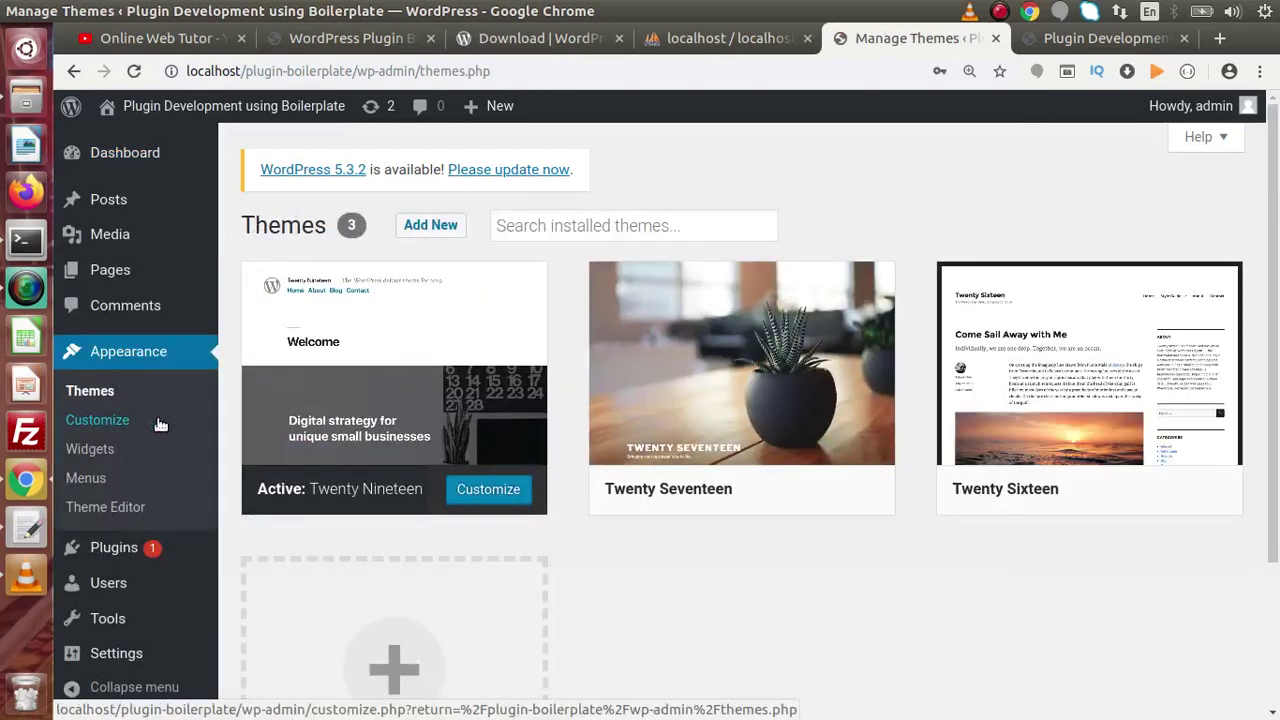
pyautogui.moveTo(428, 370)
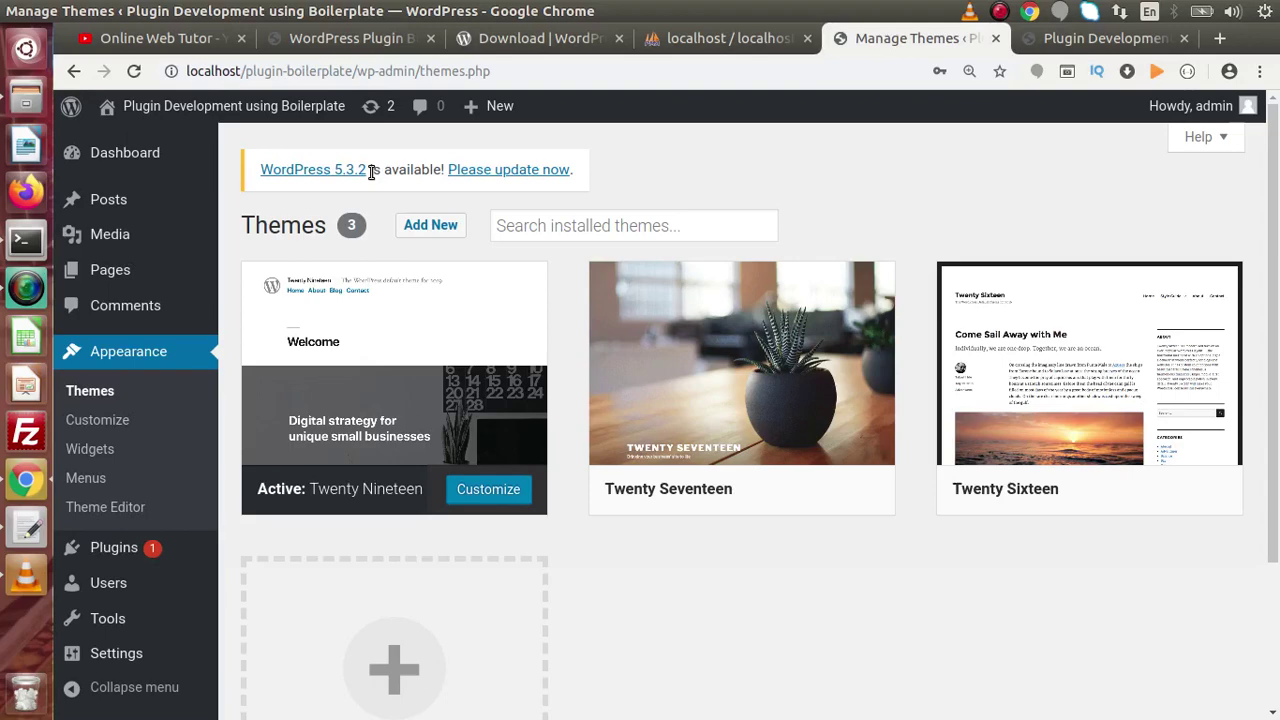
# Alternate twice between the WordPress.org download page and Manage Themes, then return to boilerplate-intro.txt in gedit
pyautogui.click(527, 50)
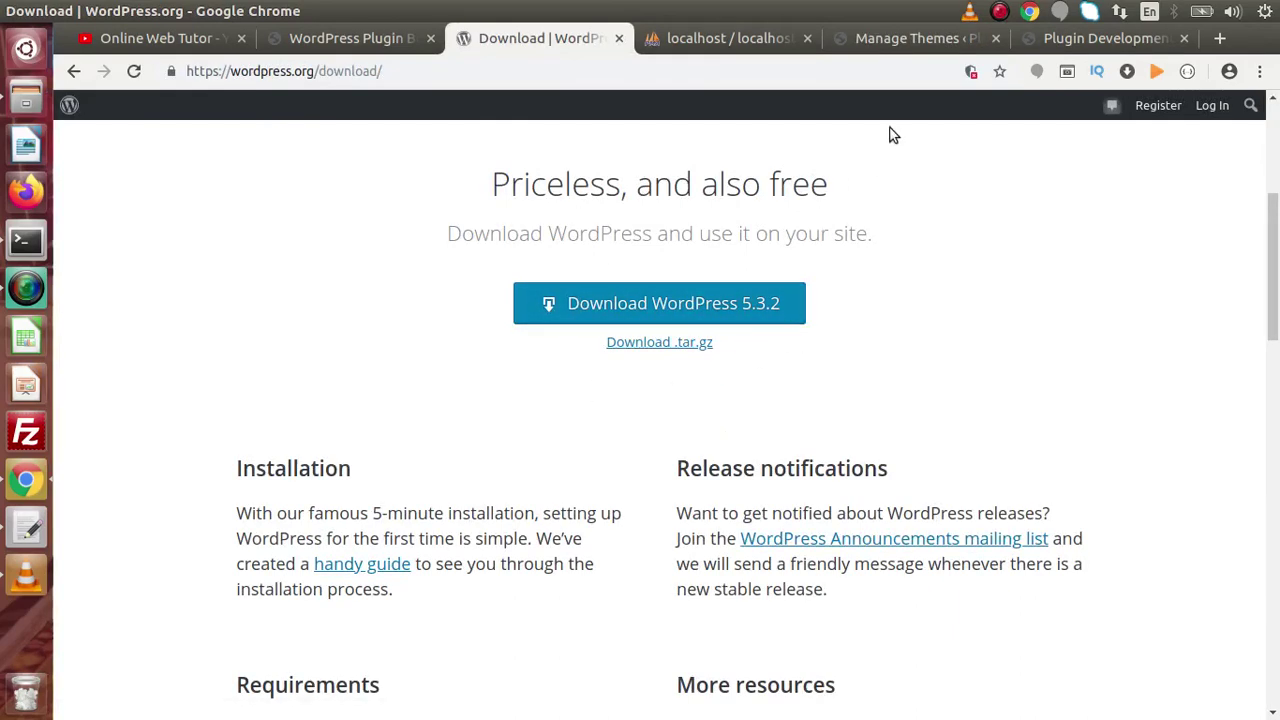
pyautogui.click(903, 45)
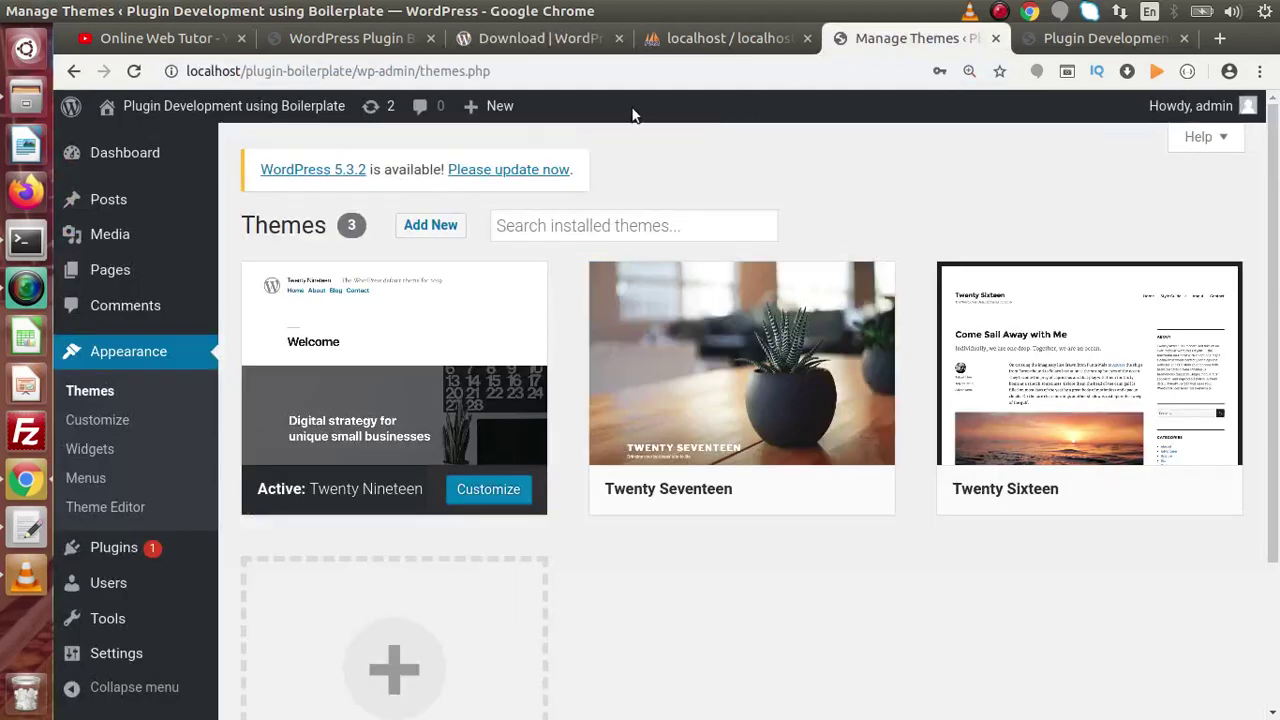
pyautogui.click(558, 46)
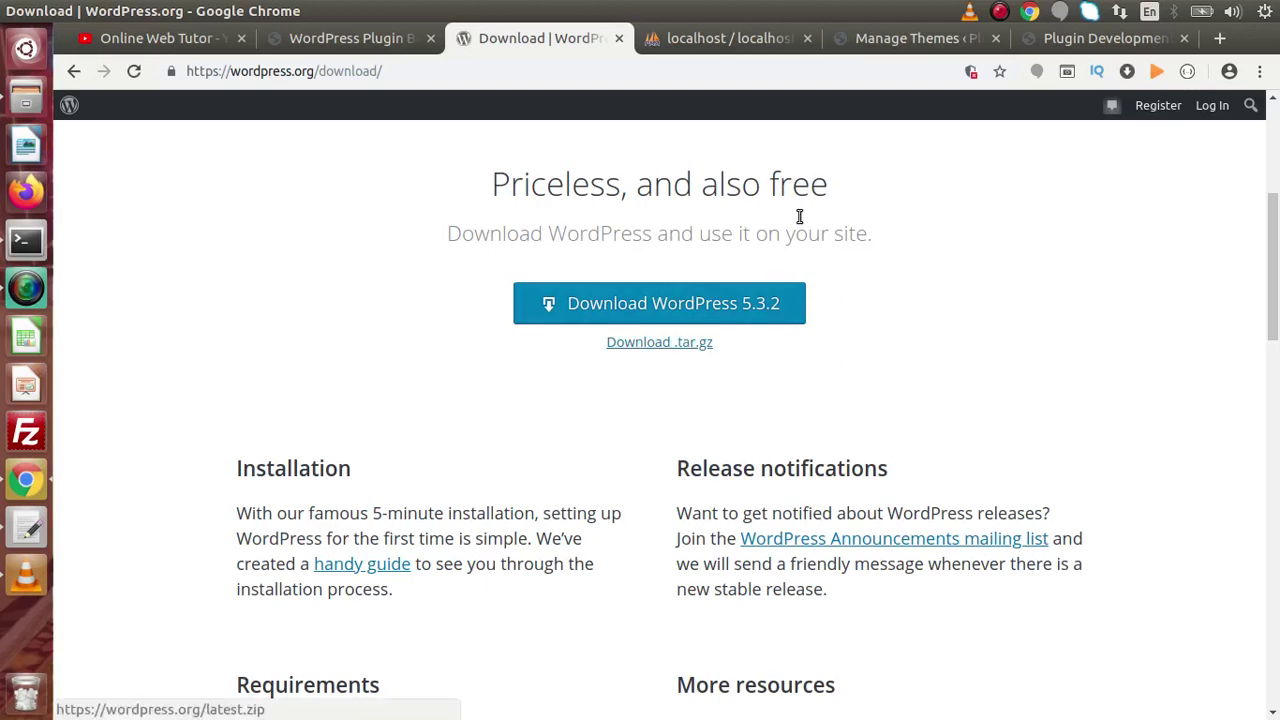
pyautogui.click(884, 45)
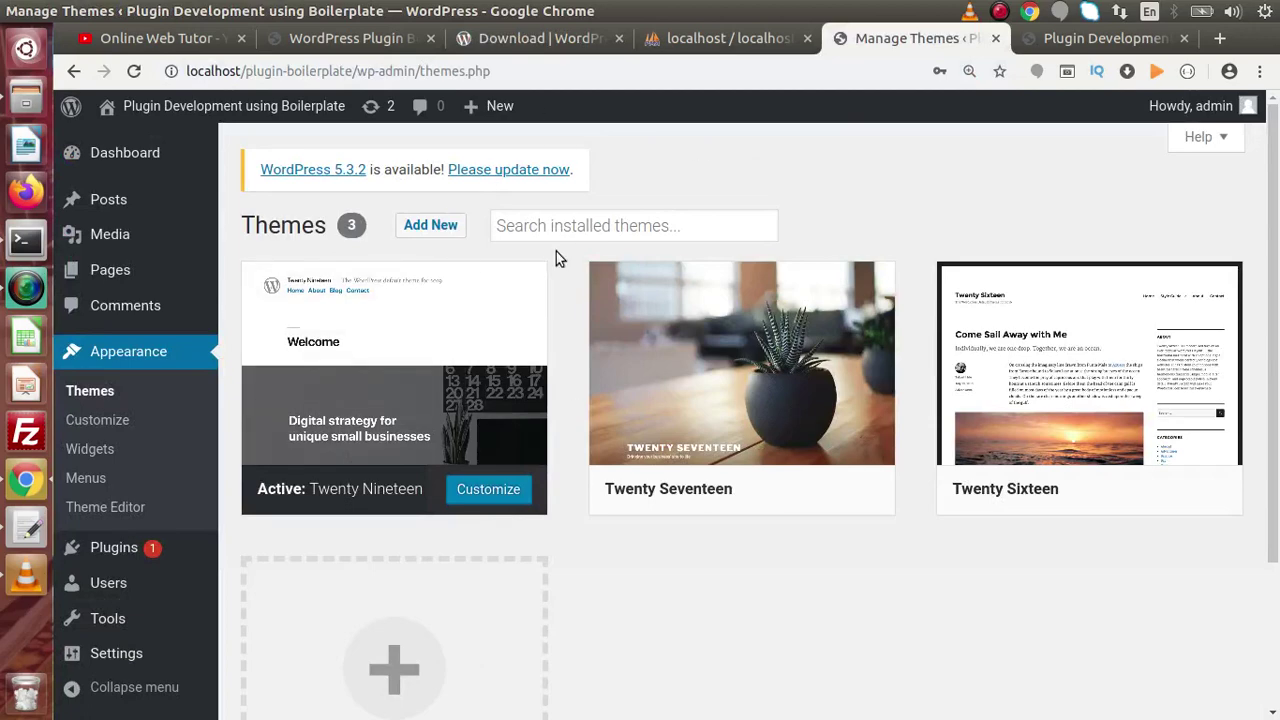
pyautogui.click(27, 528)
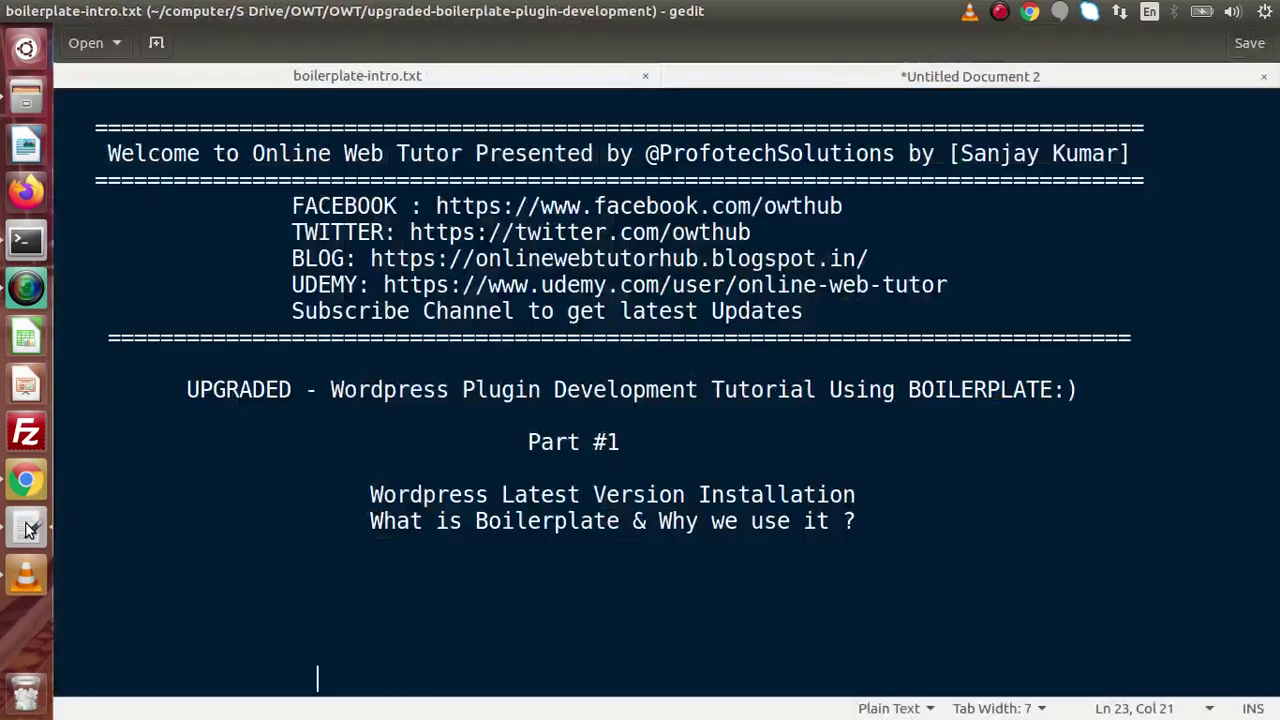
# Show the Untitled Document 2 notes on the Plugin Boilerplate and six reasons to use it
pyautogui.click(671, 556)
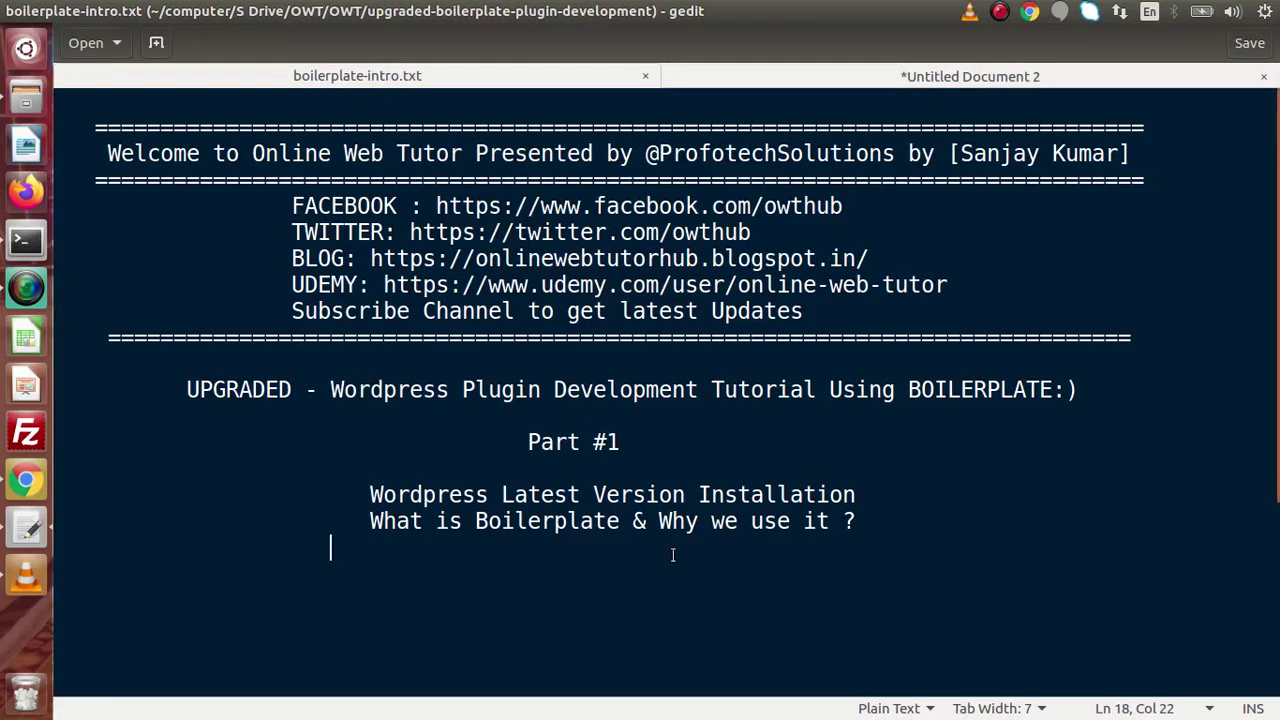
pyautogui.click(826, 84)
pyautogui.click(577, 323)
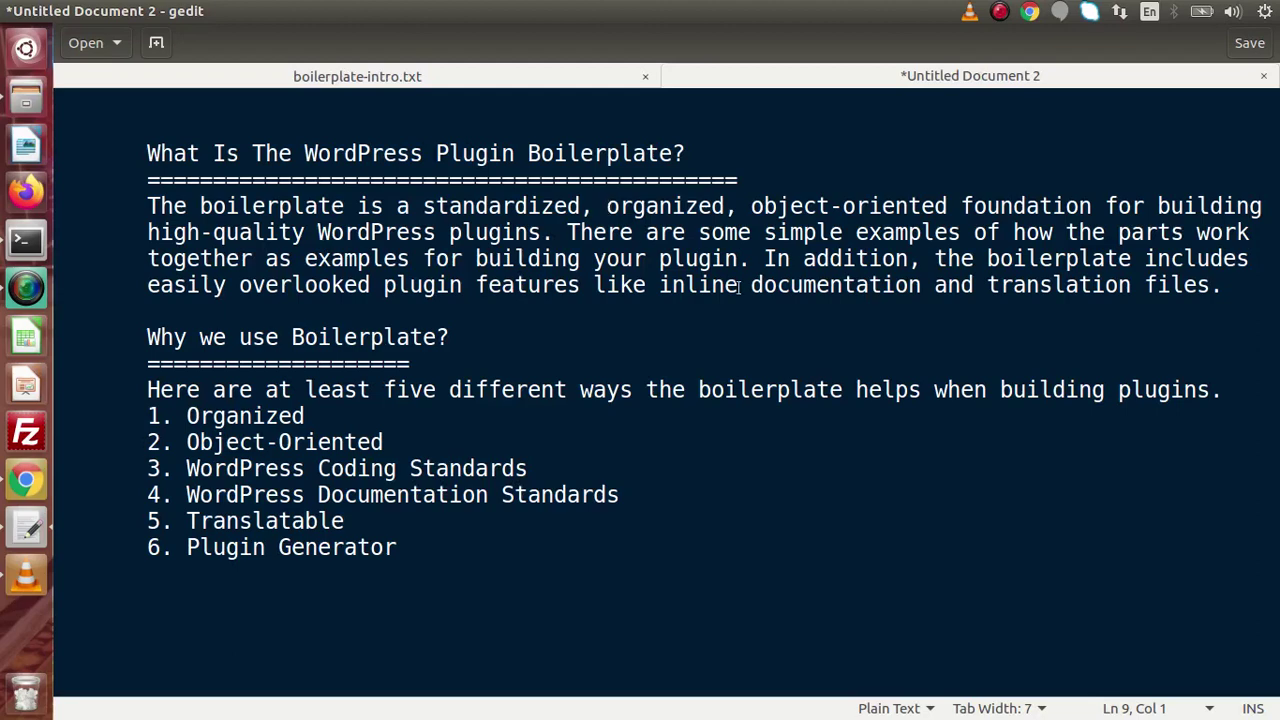
pyautogui.click(549, 544)
pyautogui.click(141, 414)
pyautogui.moveTo(141, 414); pyautogui.dragTo(345, 414)
pyautogui.click(344, 414)
pyautogui.moveTo(383, 442); pyautogui.dragTo(188, 442)
pyautogui.click(401, 442)
# Switch to Chrome's wppb.me tab and scroll through the Plugin Boilerplate Generator's plugin details form
pyautogui.click(406, 526)
pyautogui.click(26, 480)
pyautogui.click(377, 45)
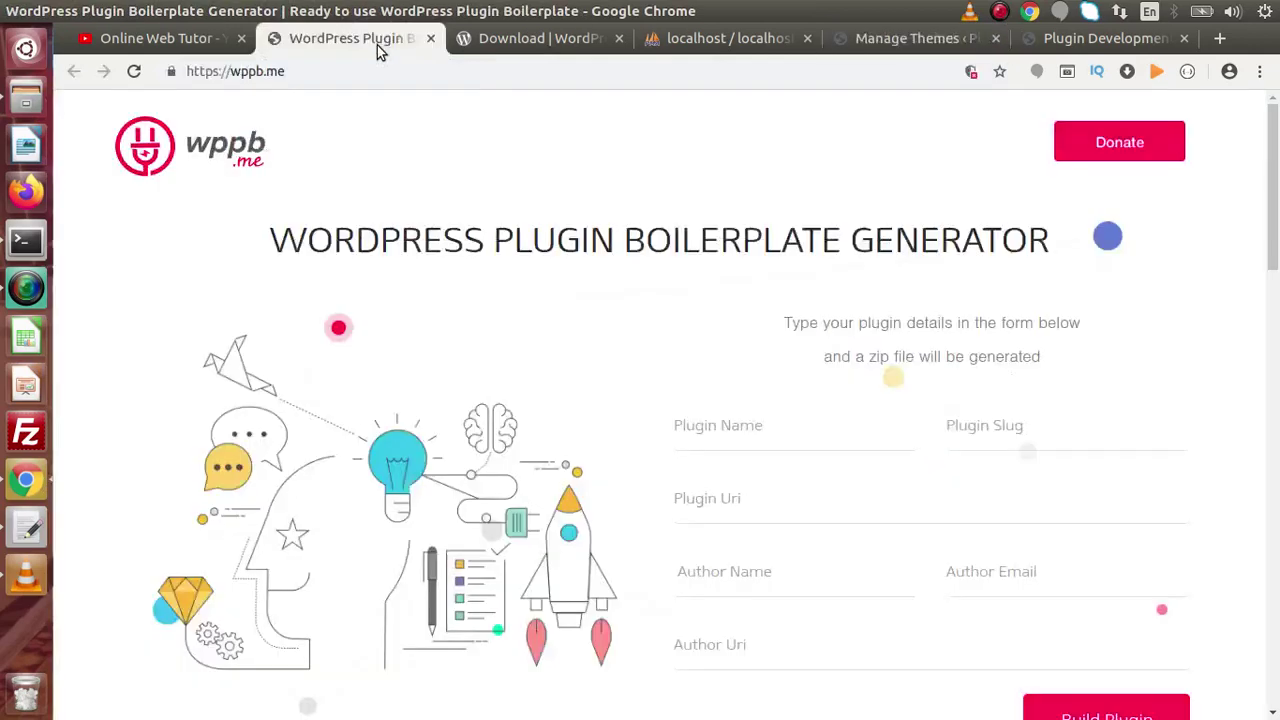
pyautogui.click(319, 70)
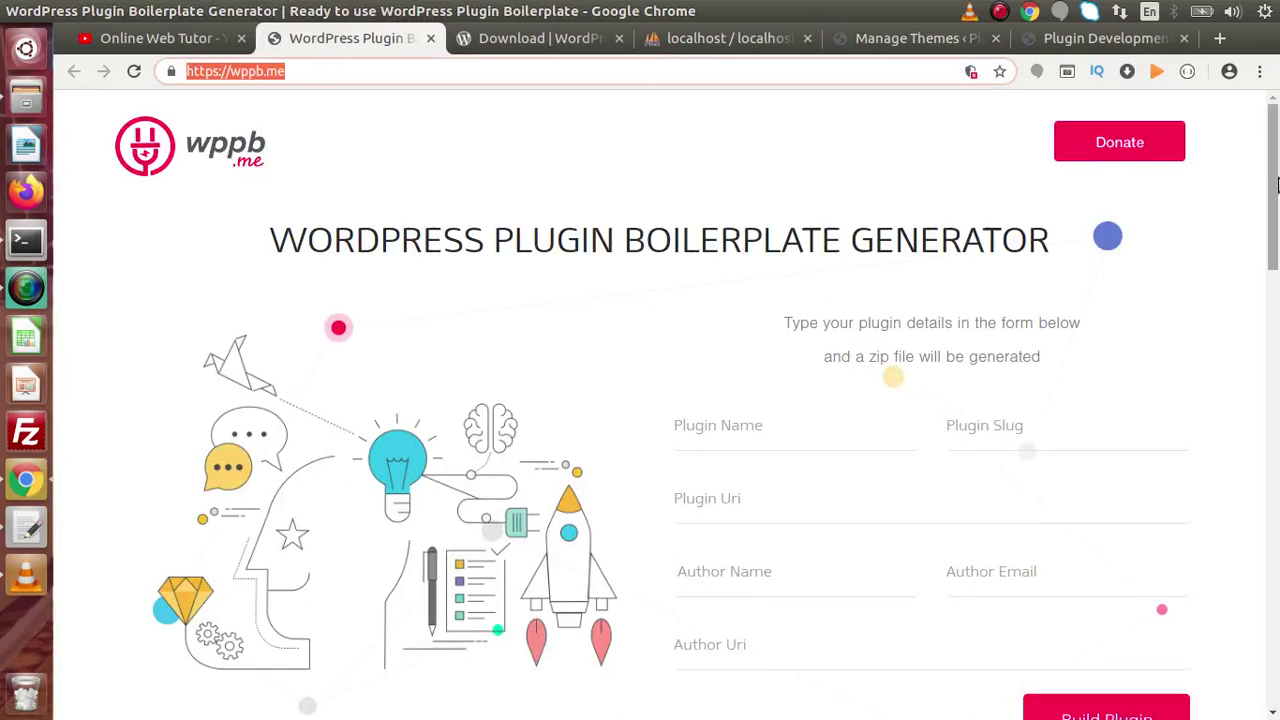
pyautogui.click(745, 191)
pyautogui.scroll(-5, 745, 191)
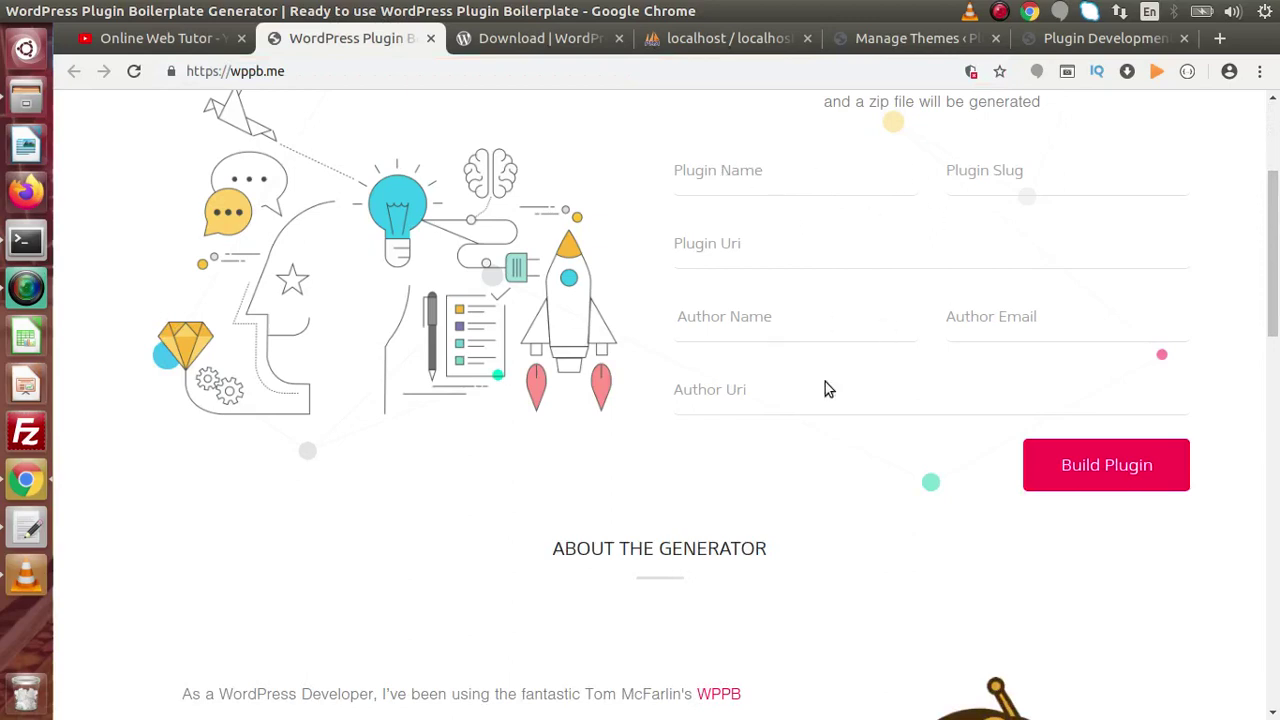
pyautogui.moveTo(1277, 253); pyautogui.dragTo(1277, 222)
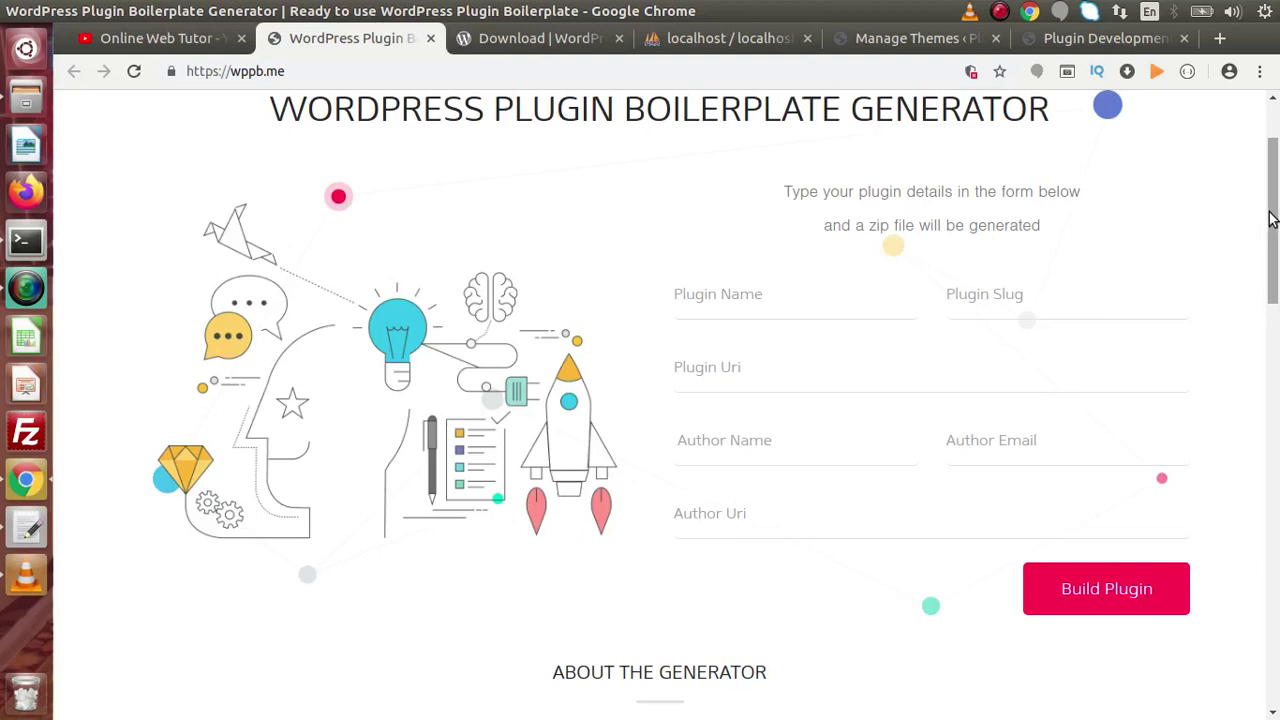
pyautogui.moveTo(1272, 219); pyautogui.dragTo(1276, 155)
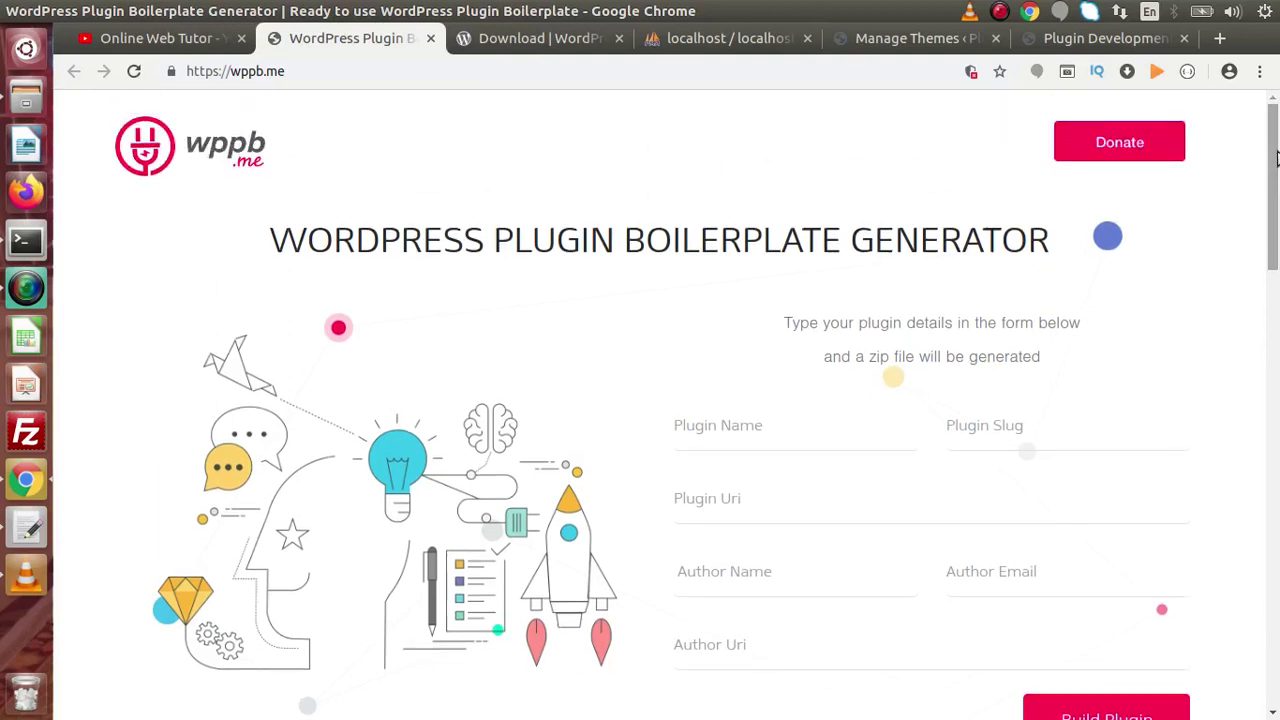
# Scroll over the wppb.me form, then go back to the boilerplate notes in gedit
pyautogui.scroll(-3, 1276, 155)
pyautogui.scroll(3, 1276, 120)
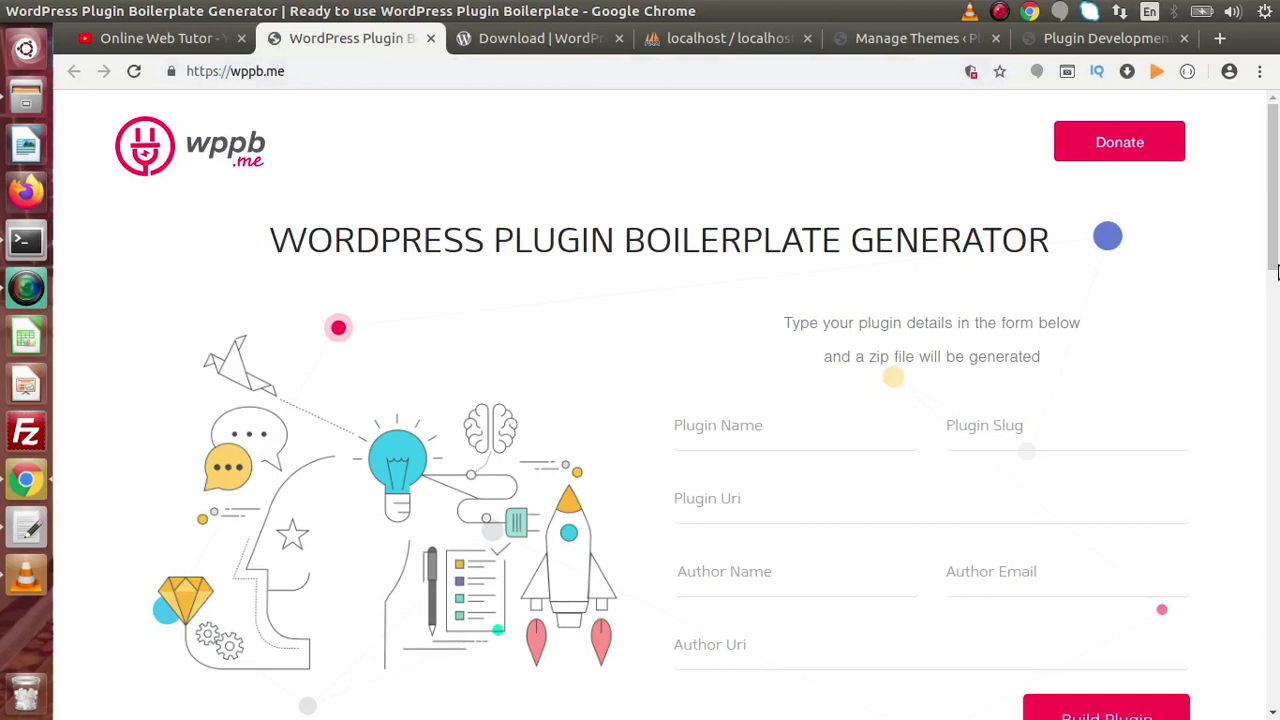
pyautogui.scroll(-3, 1276, 248)
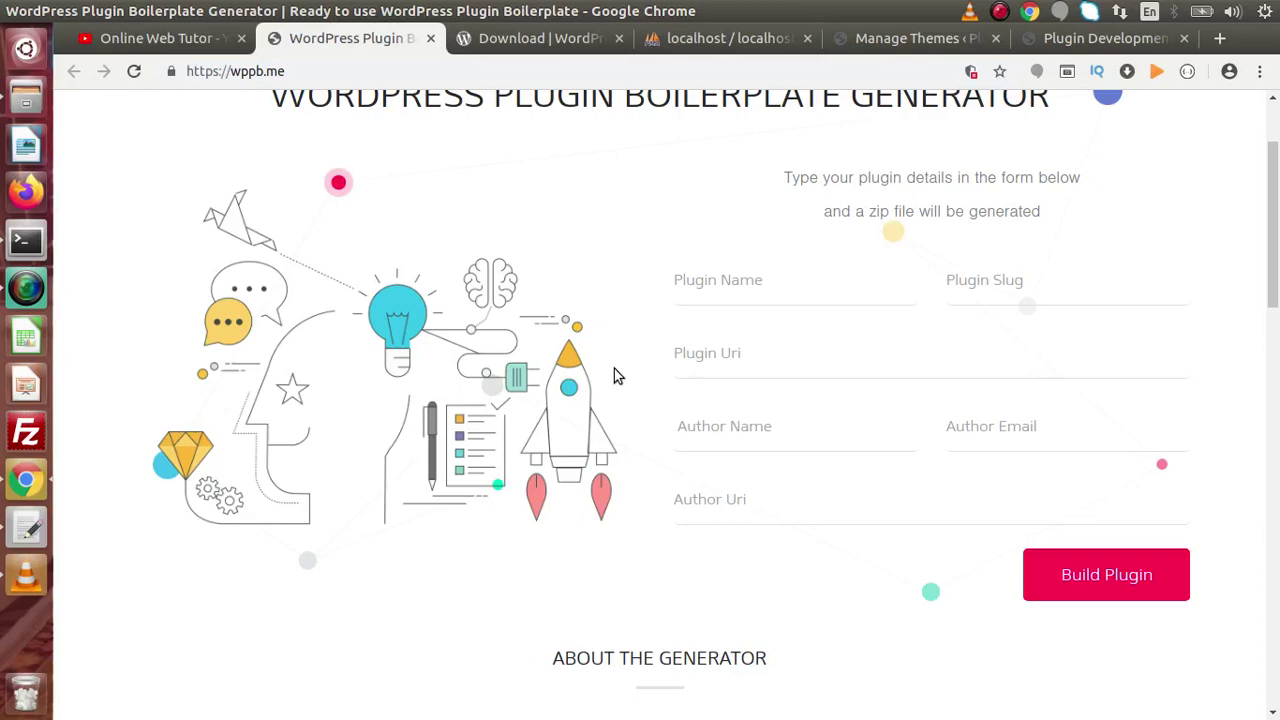
pyautogui.hotkey('alt', 'Tab')
# Start the WordPress 5.3.2 update, then open plugin-boilerplate's wp-config.php in gedit
pyautogui.click(20, 485)
pyautogui.click(908, 38)
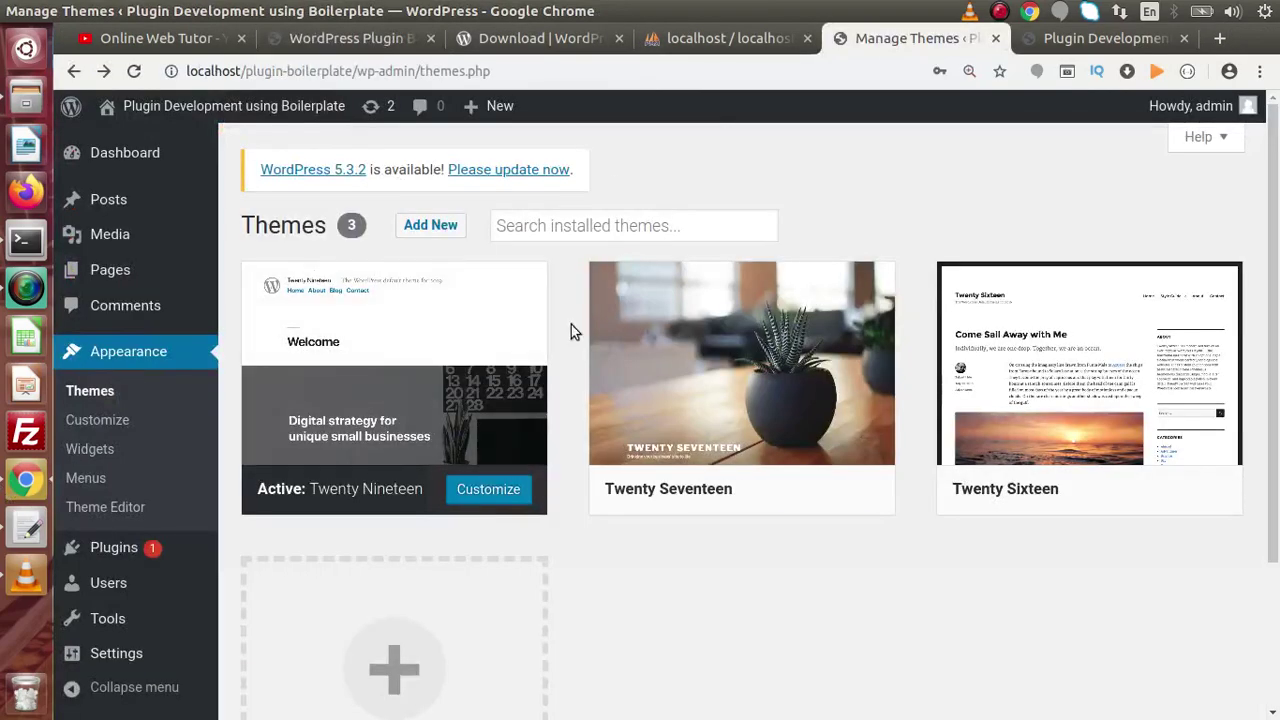
pyautogui.click(531, 174)
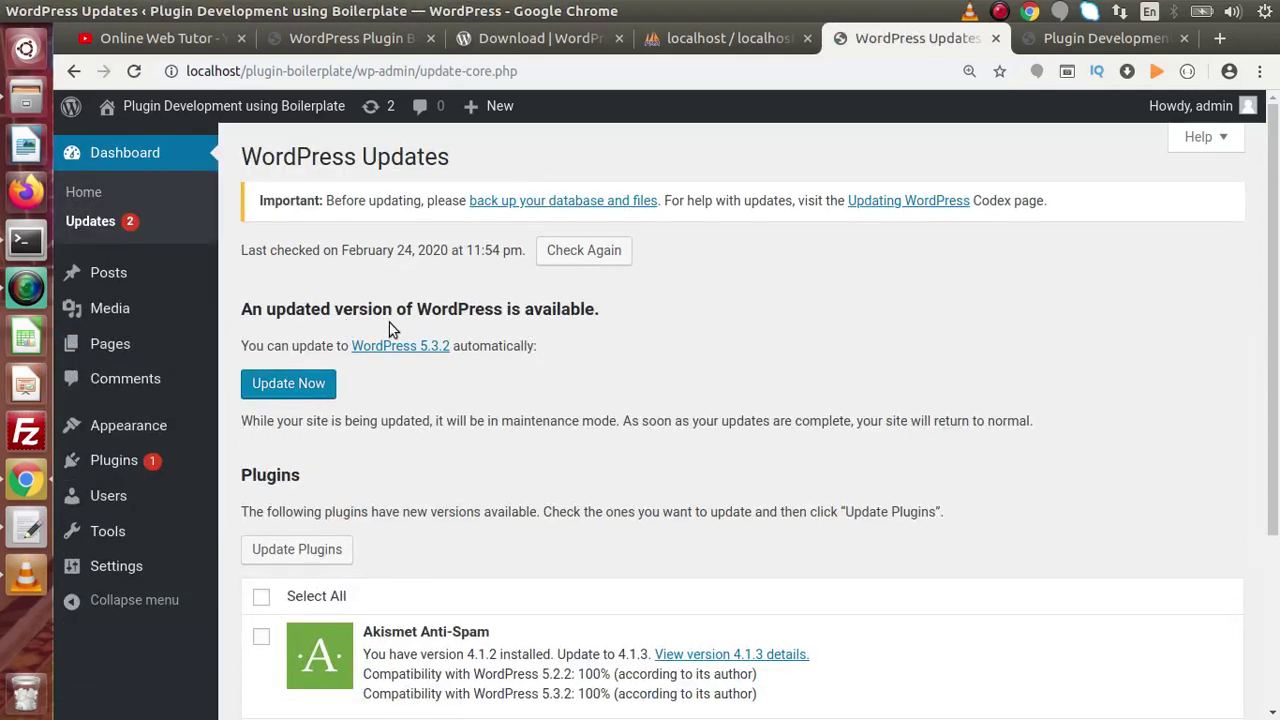
pyautogui.click(316, 383)
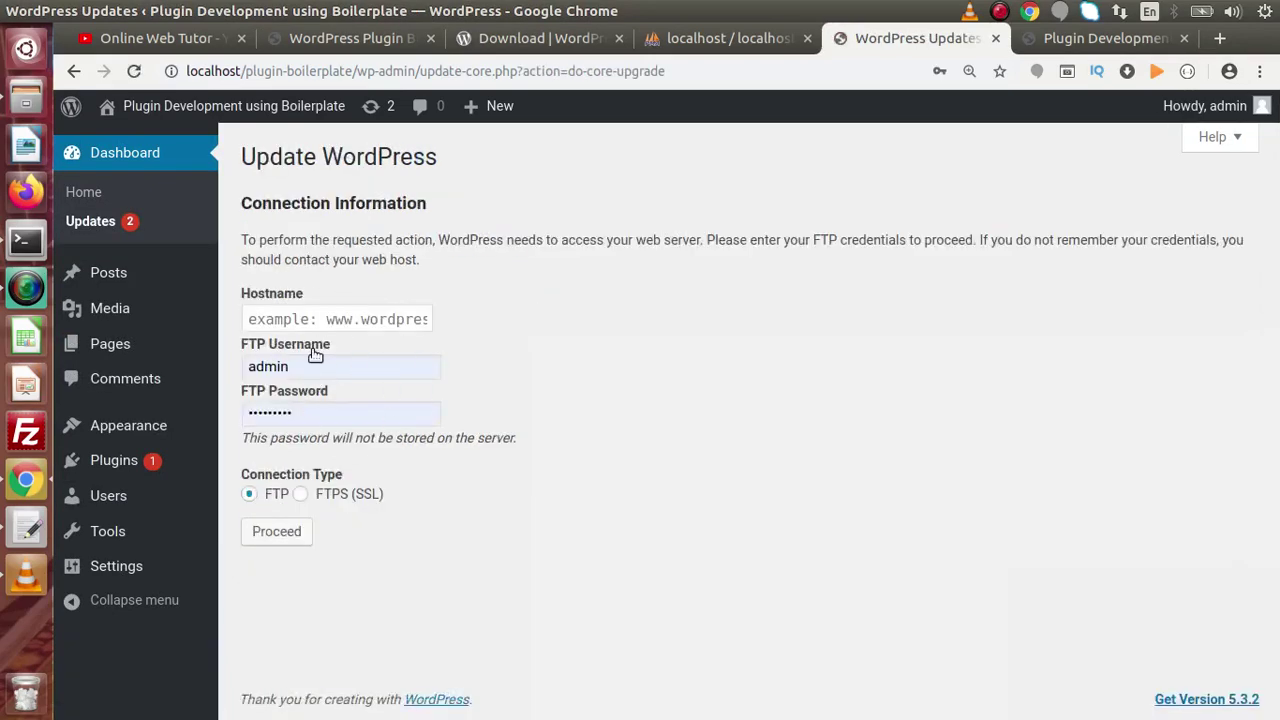
pyautogui.click(26, 97)
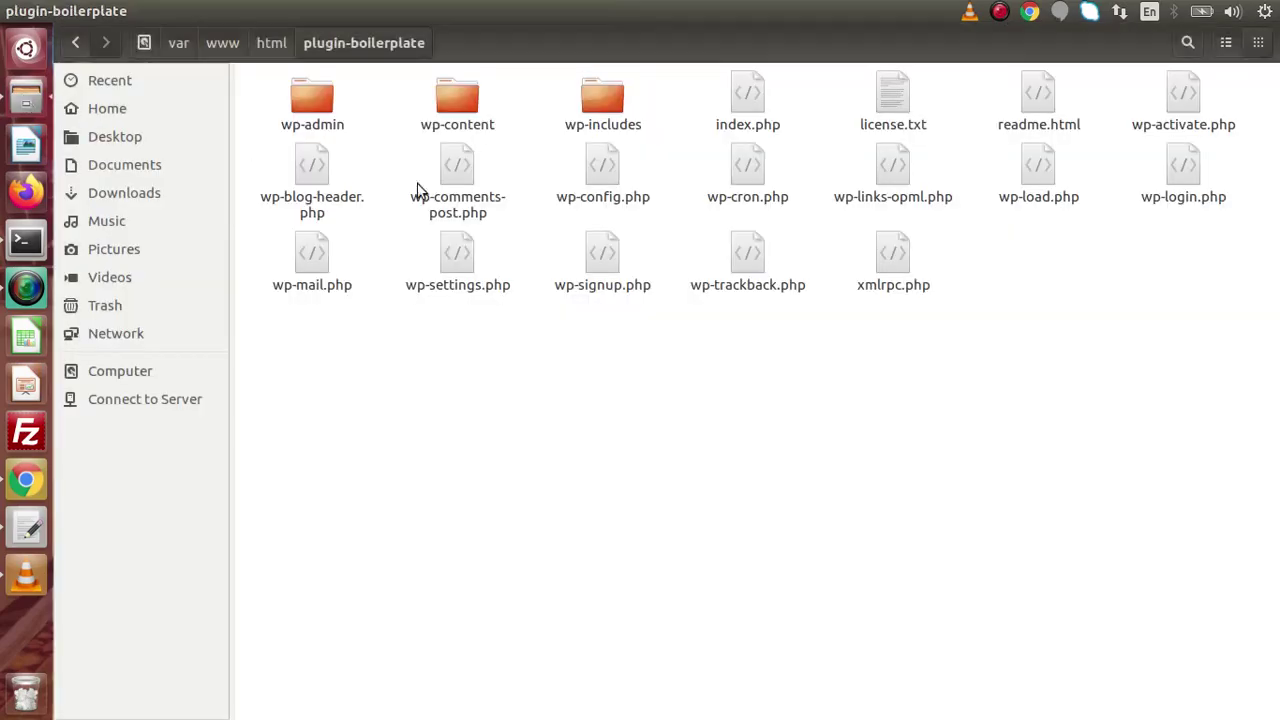
pyautogui.doubleClick(604, 170)
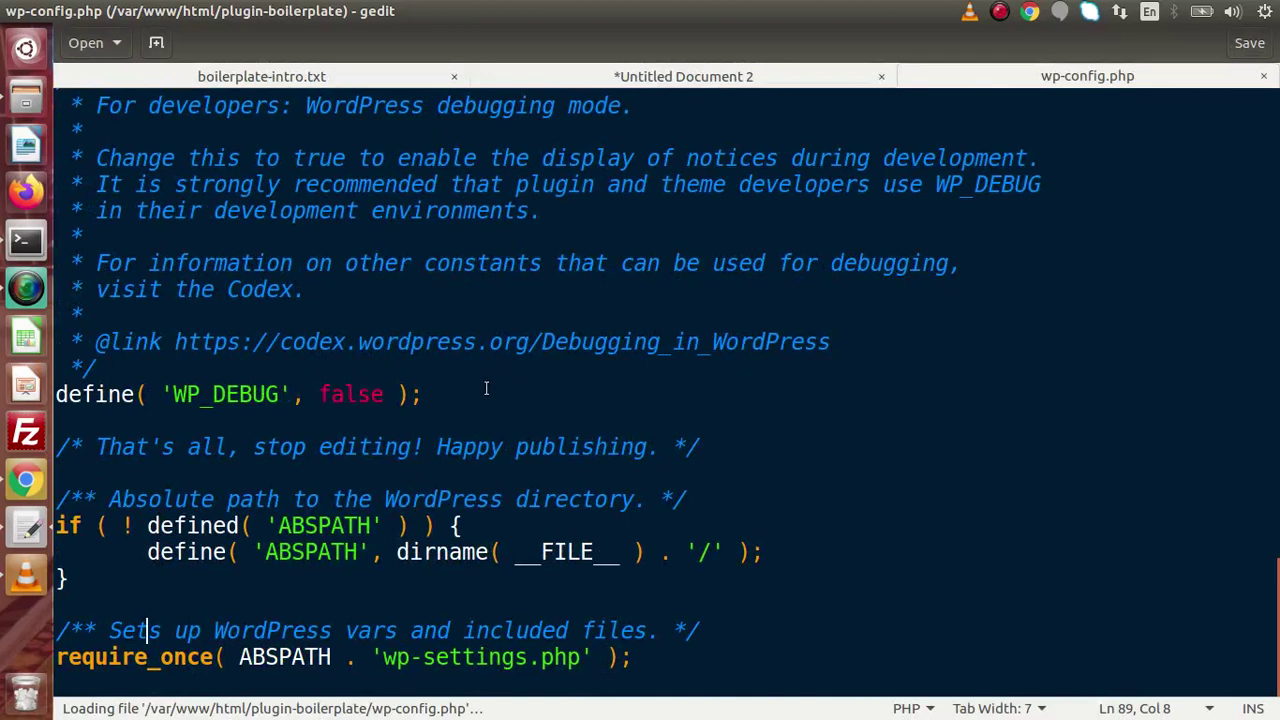
# Duplicate the WP_DEBUG define line below itself and rename the constant to FS_METHOD
pyautogui.click(482, 395)
pyautogui.tripleClick(482, 395)
pyautogui.hotkey('ctrl', 'c')
pyautogui.click(482, 395)
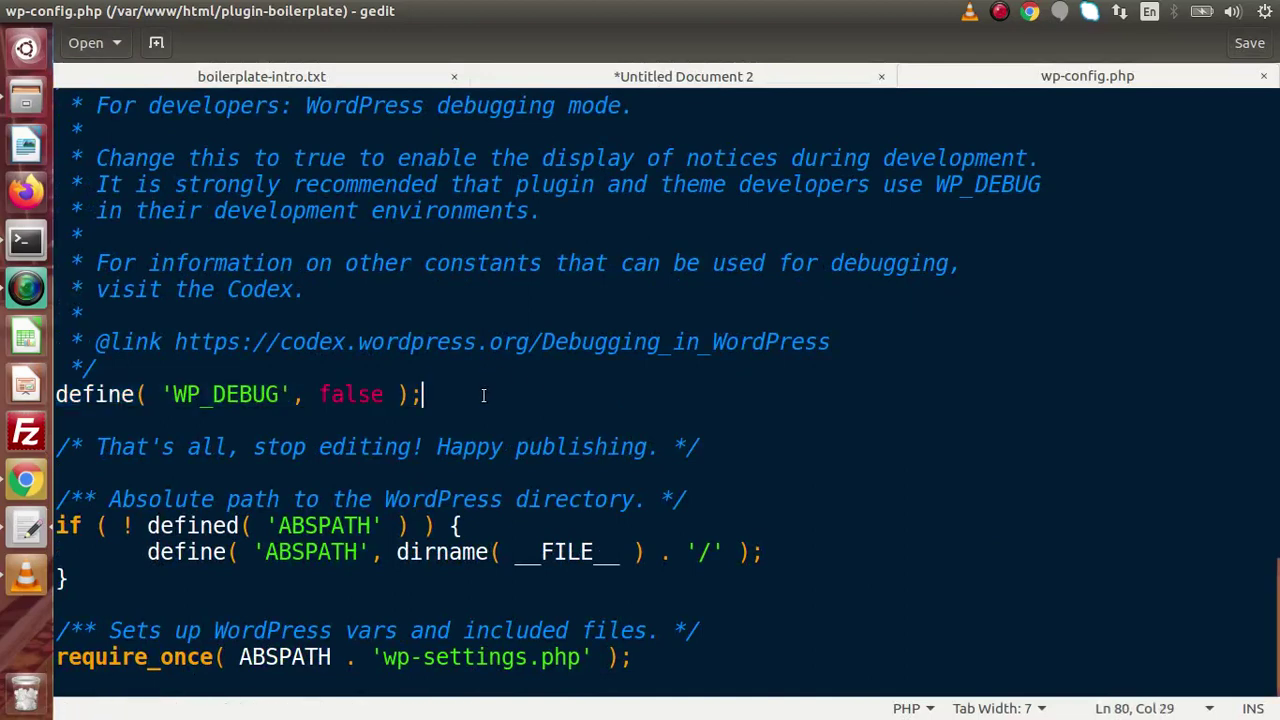
pyautogui.press('Return')
pyautogui.press('Return')
pyautogui.hotkey('ctrl', 'v')
pyautogui.doubleClick(257, 446)
pyautogui.press('BackSpace')
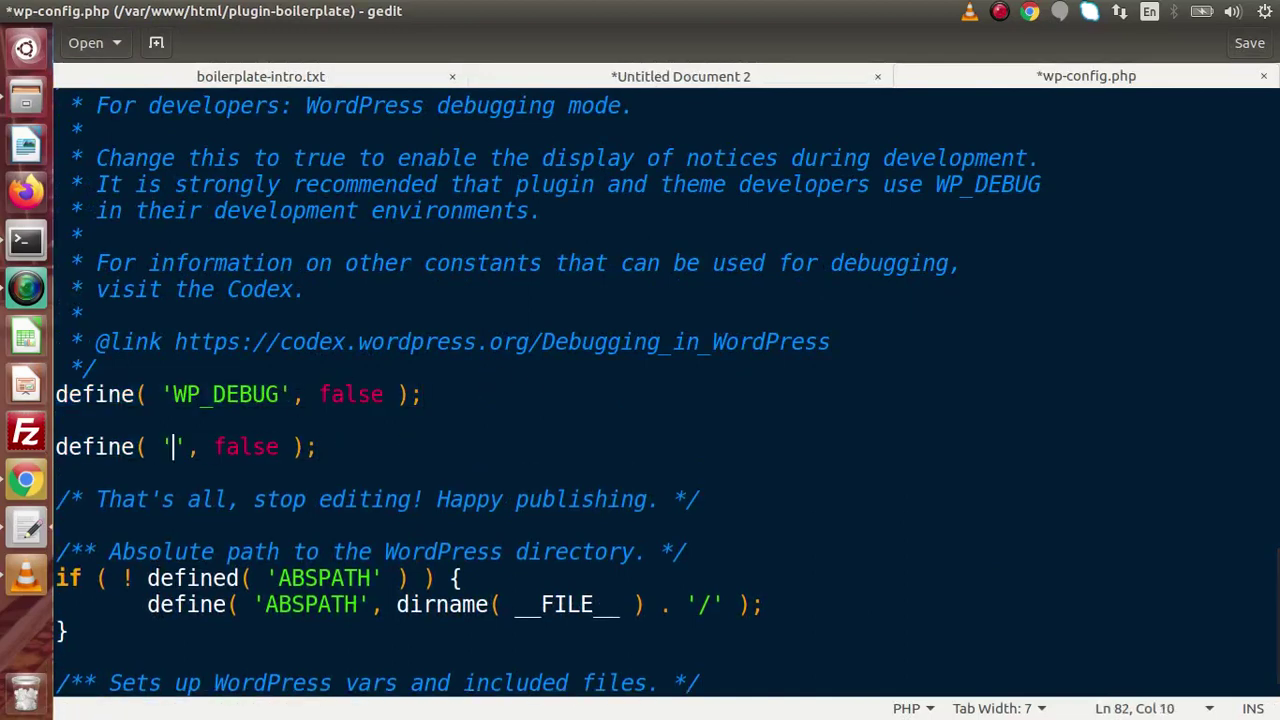
pyautogui.write('FS_MS')
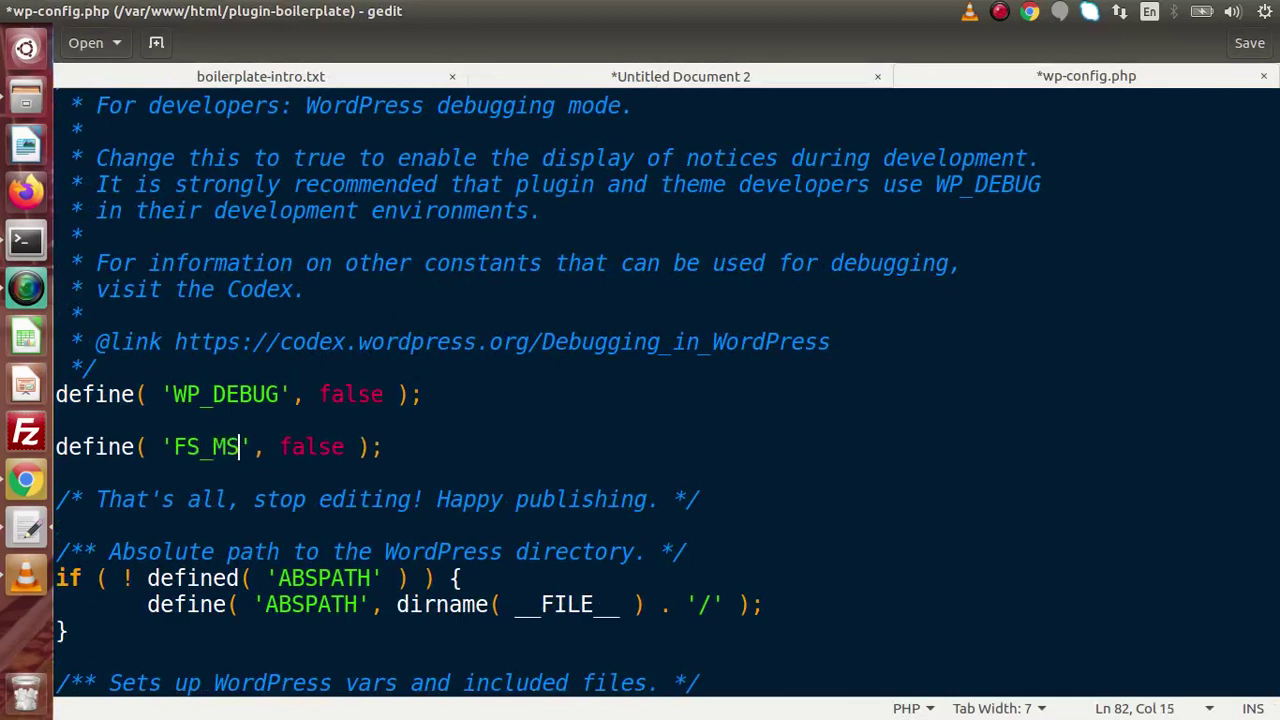
pyautogui.press('BackSpace')
pyautogui.write('ETHO')
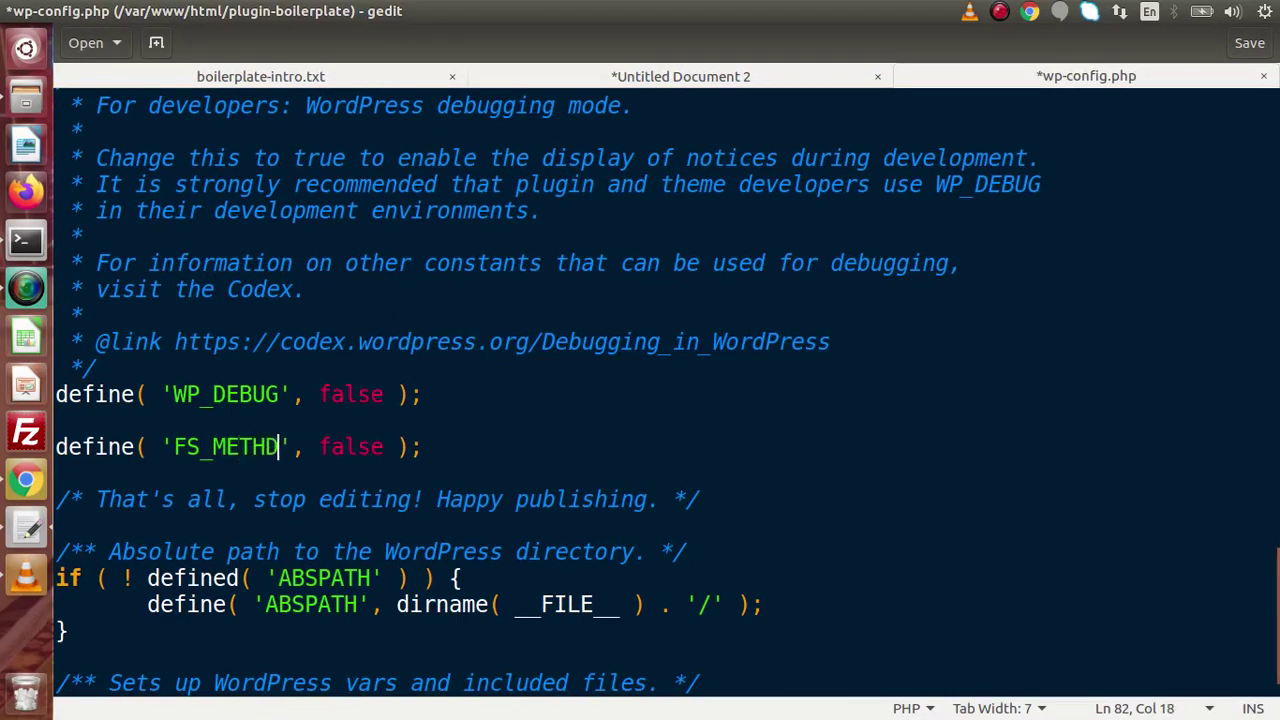
pyautogui.press('BackSpace')
pyautogui.write('OD')
pyautogui.hotkey('ctrl', 's')
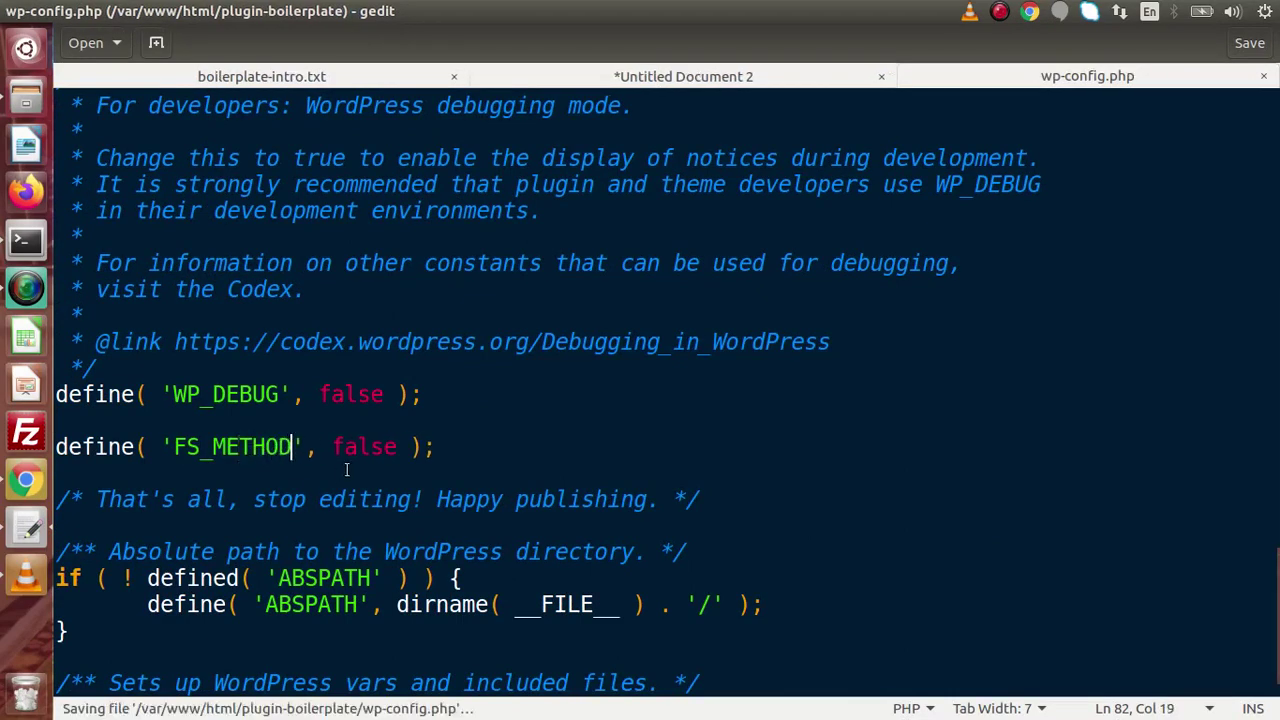
# Replace false with 'direct' in the FS_METHOD line and save wp-config.php
pyautogui.doubleClick(365, 446)
pyautogui.write("''")
pyautogui.press('Left')
pyautogui.write('direct')
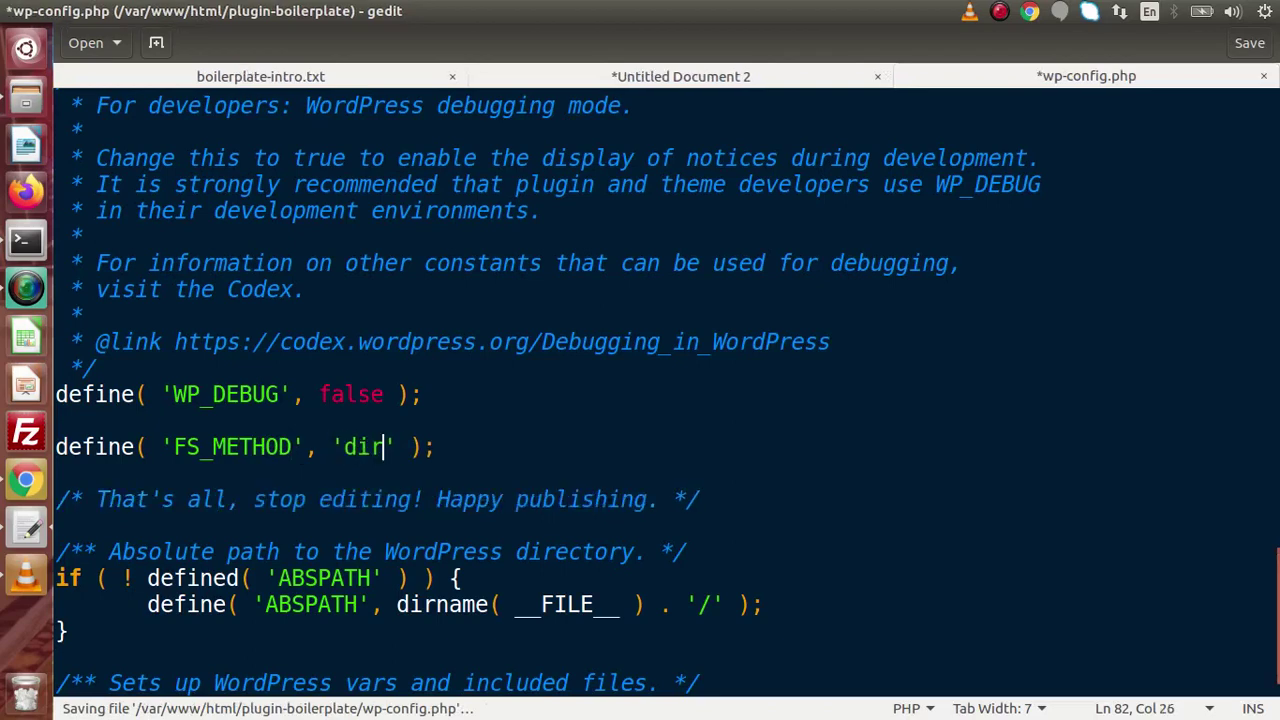
pyautogui.hotkey('ctrl', 's')
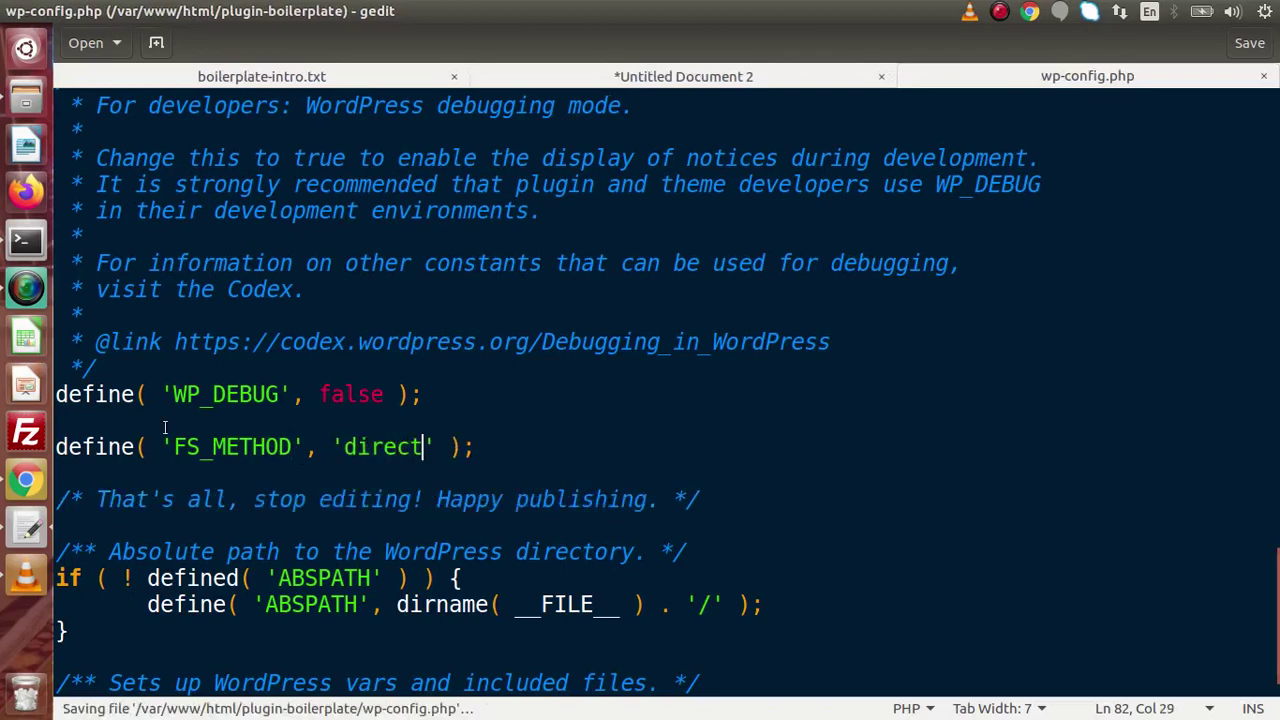
# Retry the 5.3.2 update, check the FS_METHOD 'direct' line, and see 'Installation Failed'
pyautogui.click(27, 481)
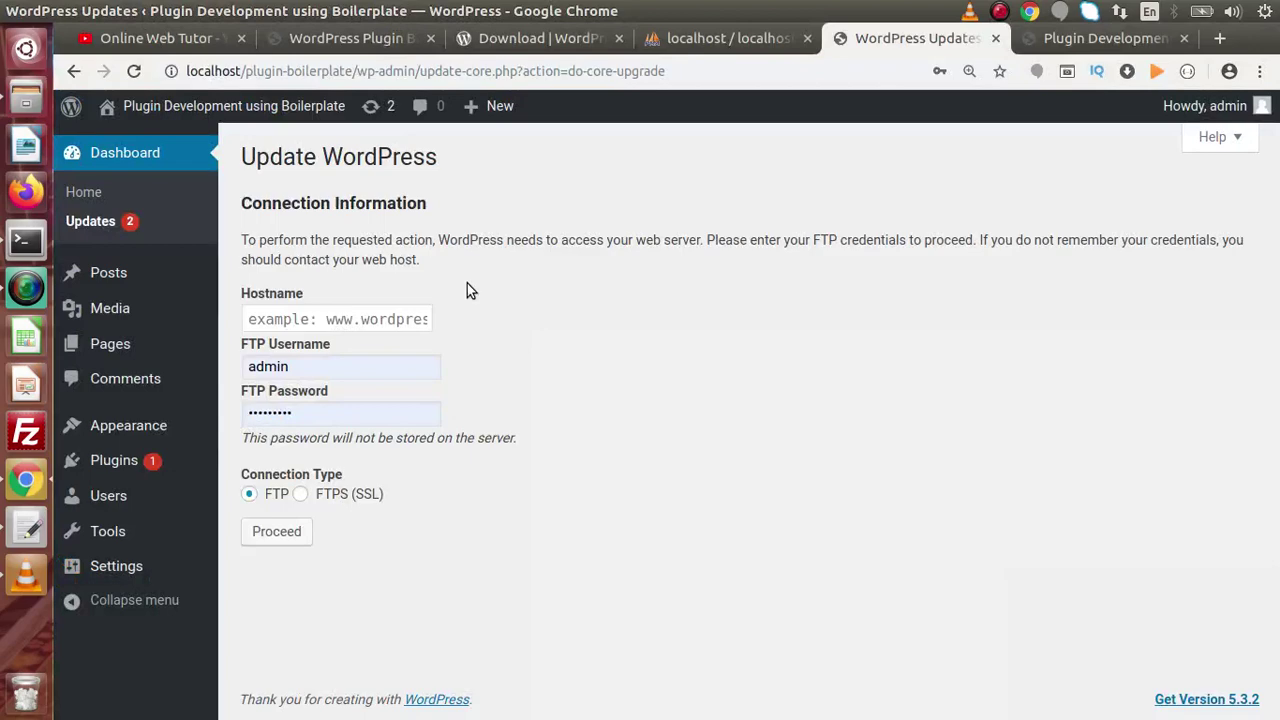
pyautogui.click(73, 71)
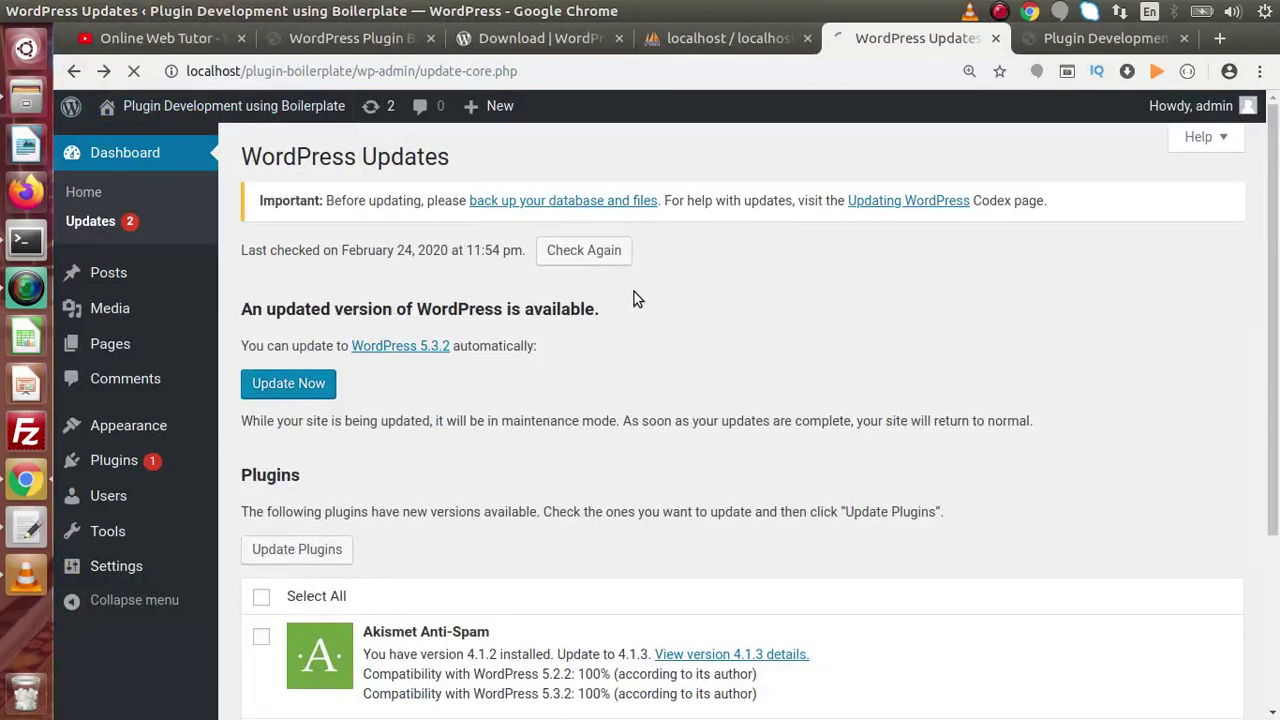
pyautogui.click(312, 384)
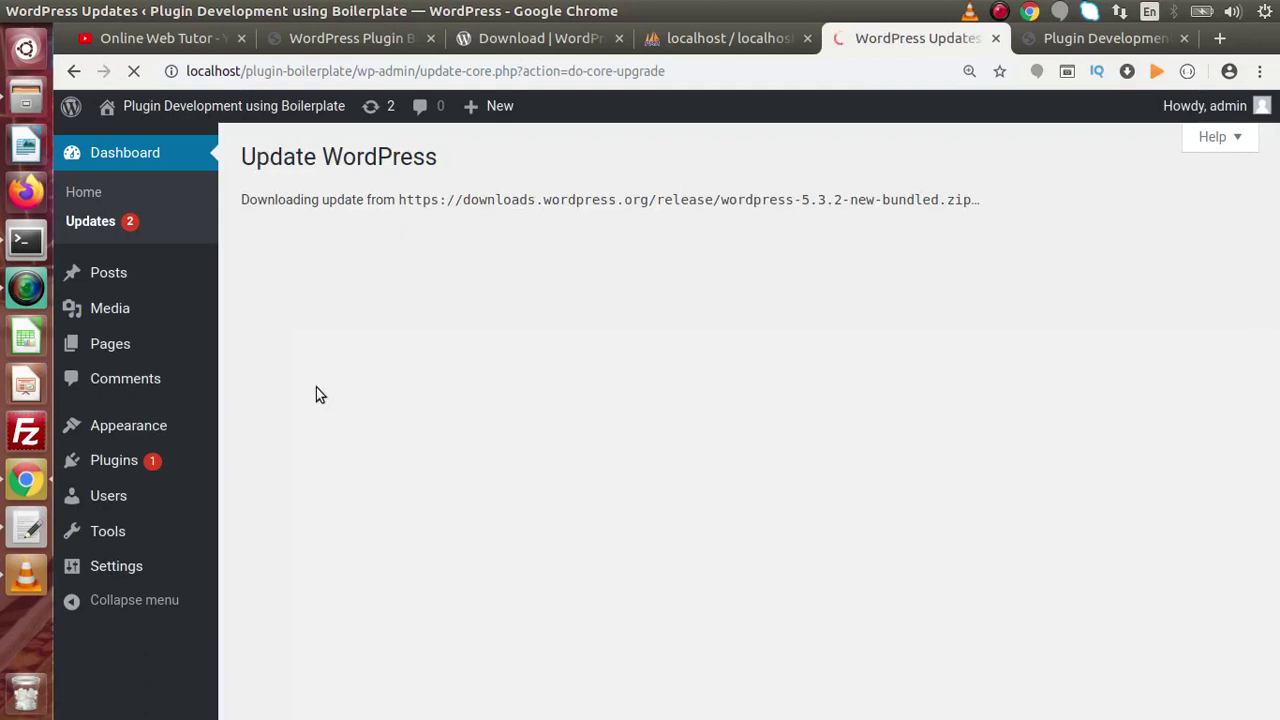
pyautogui.click(26, 527)
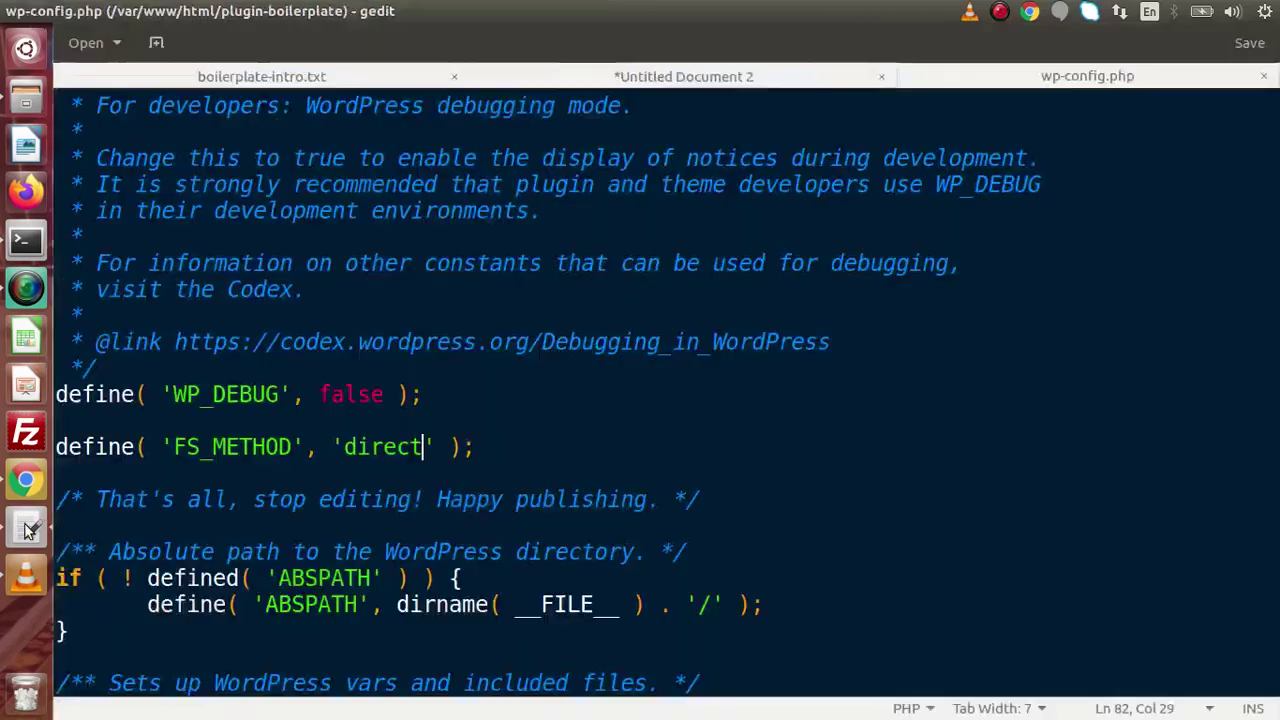
pyautogui.moveTo(493, 443); pyautogui.dragTo(55, 447)
pyautogui.hotkey('alt', 'Tab')
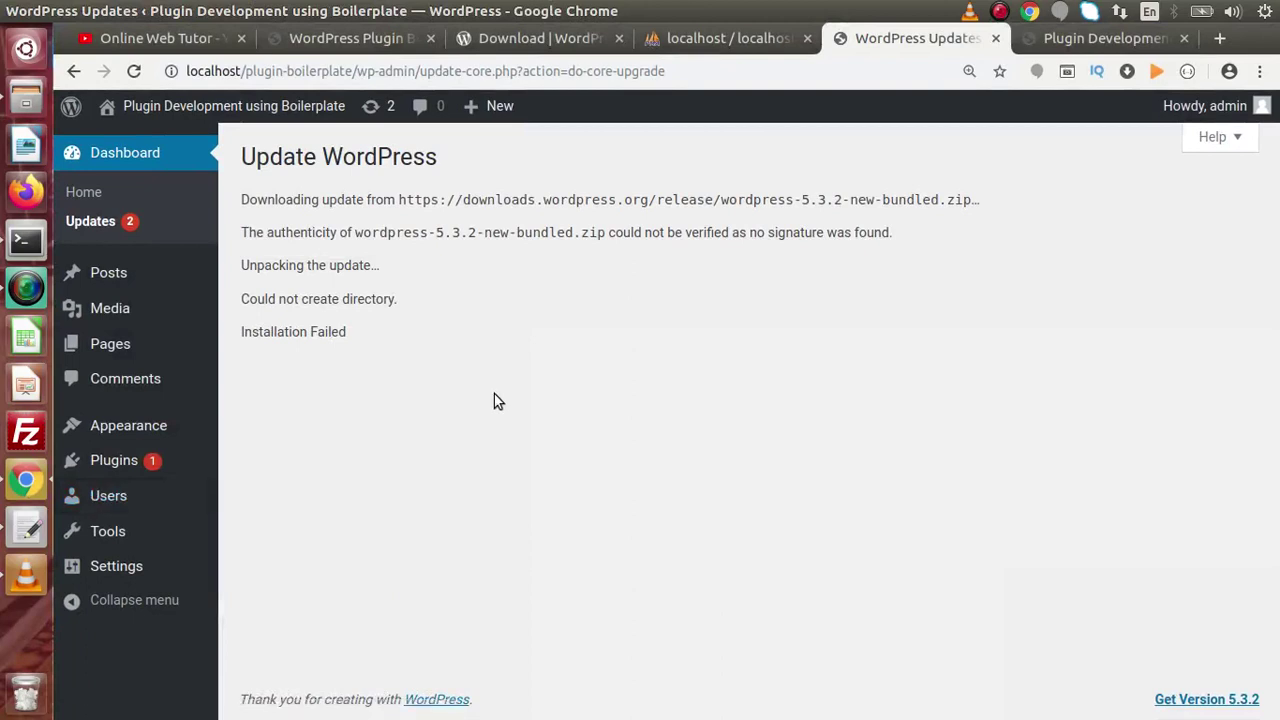
# Copy the plugin-boilerplate folder path and become root in Terminal with sudo su
pyautogui.hotkey('alt', 'Tab')
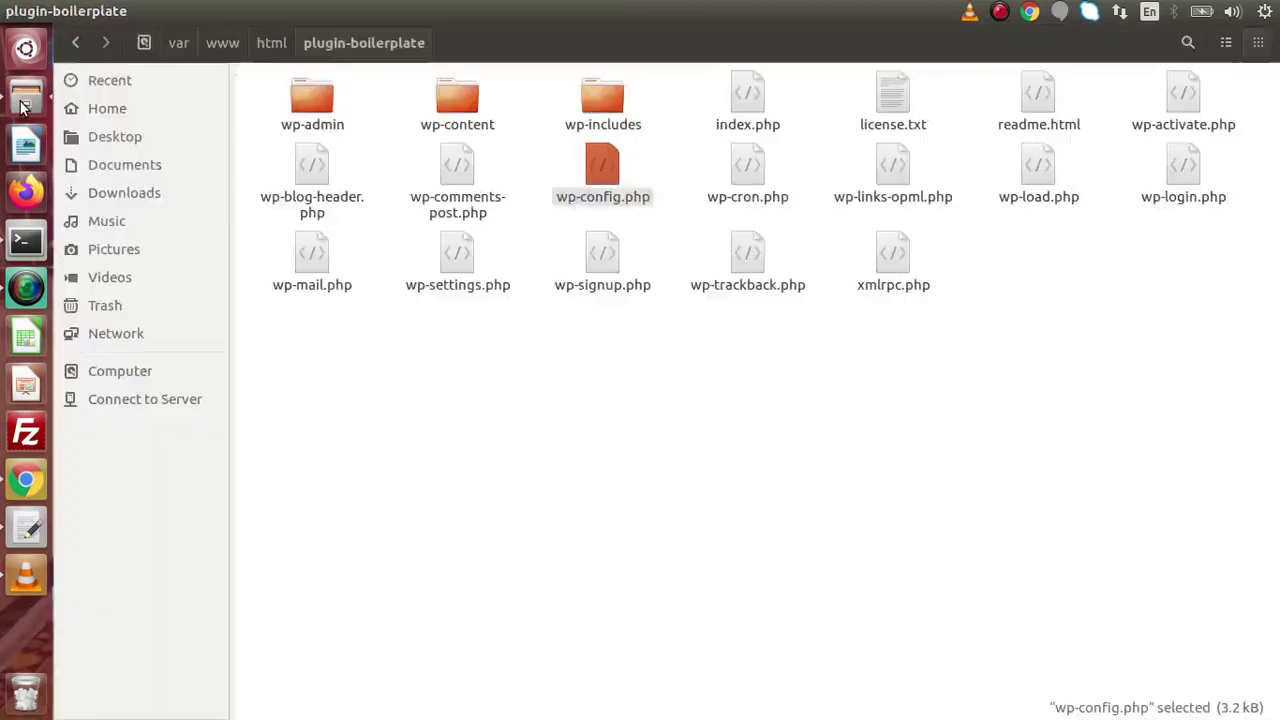
pyautogui.click(562, 391)
pyautogui.hotkey('ctrl', 'l')
pyautogui.hotkey('ctrl', 'c')
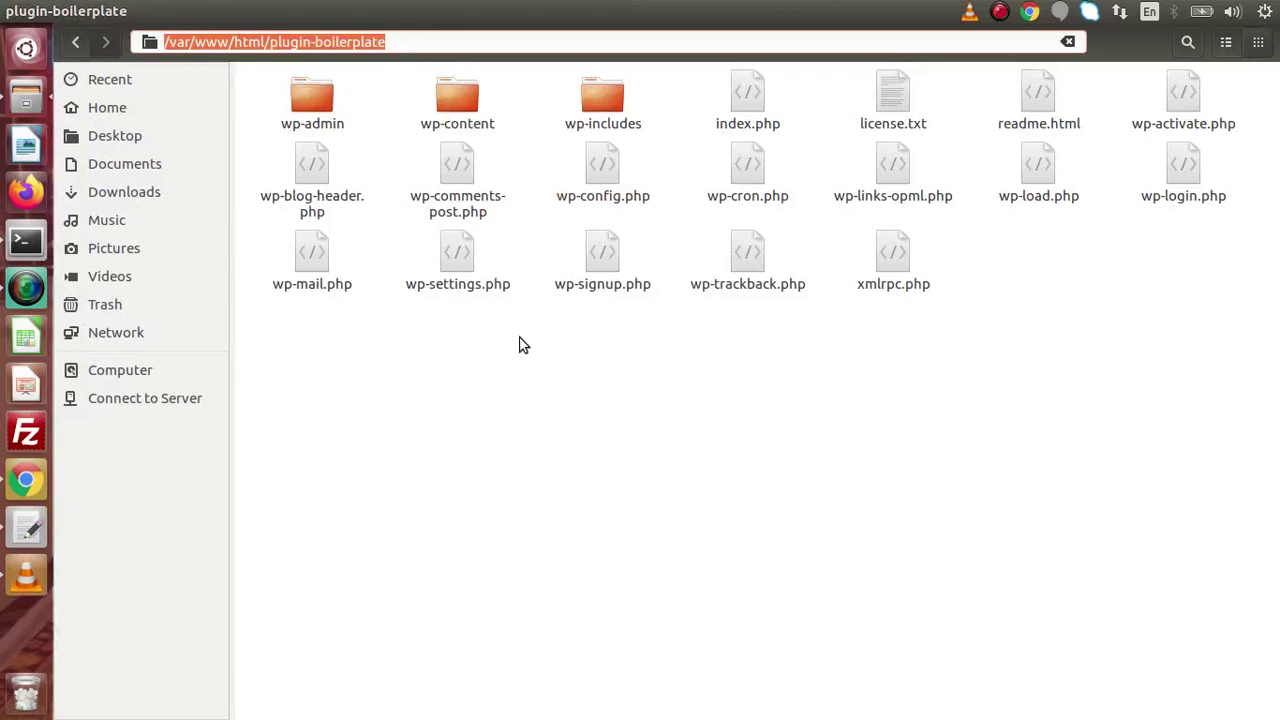
pyautogui.hotkey('alt', 'Tab')
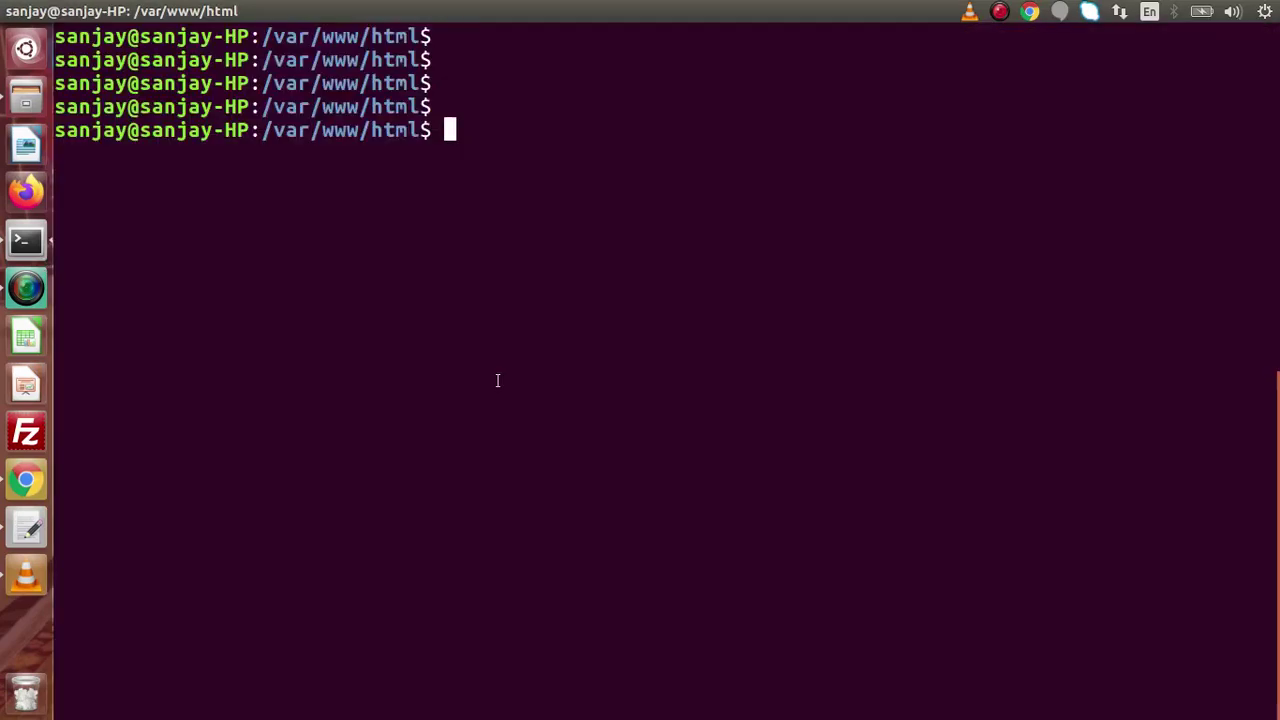
pyautogui.write('cd')
pyautogui.press('BackSpace')
pyautogui.press('BackSpace')
pyautogui.write('sudo su')
pyautogui.press('Return')
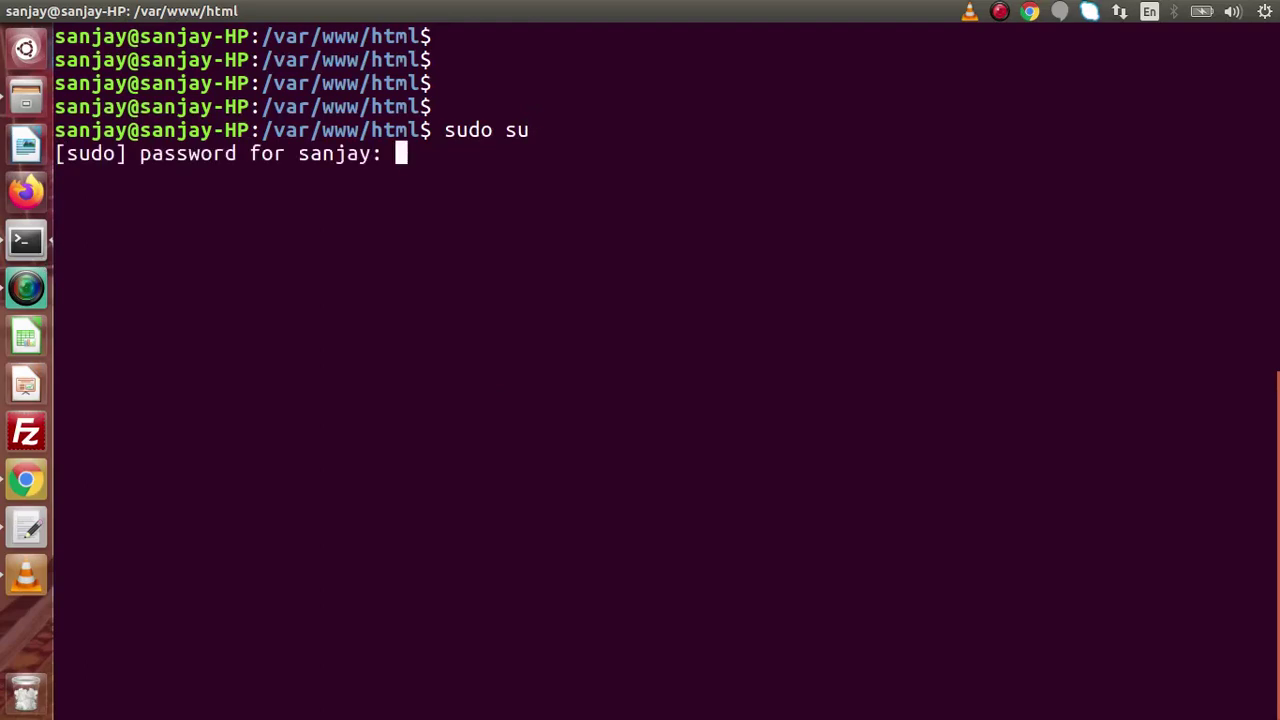
pyautogui.press('Return')
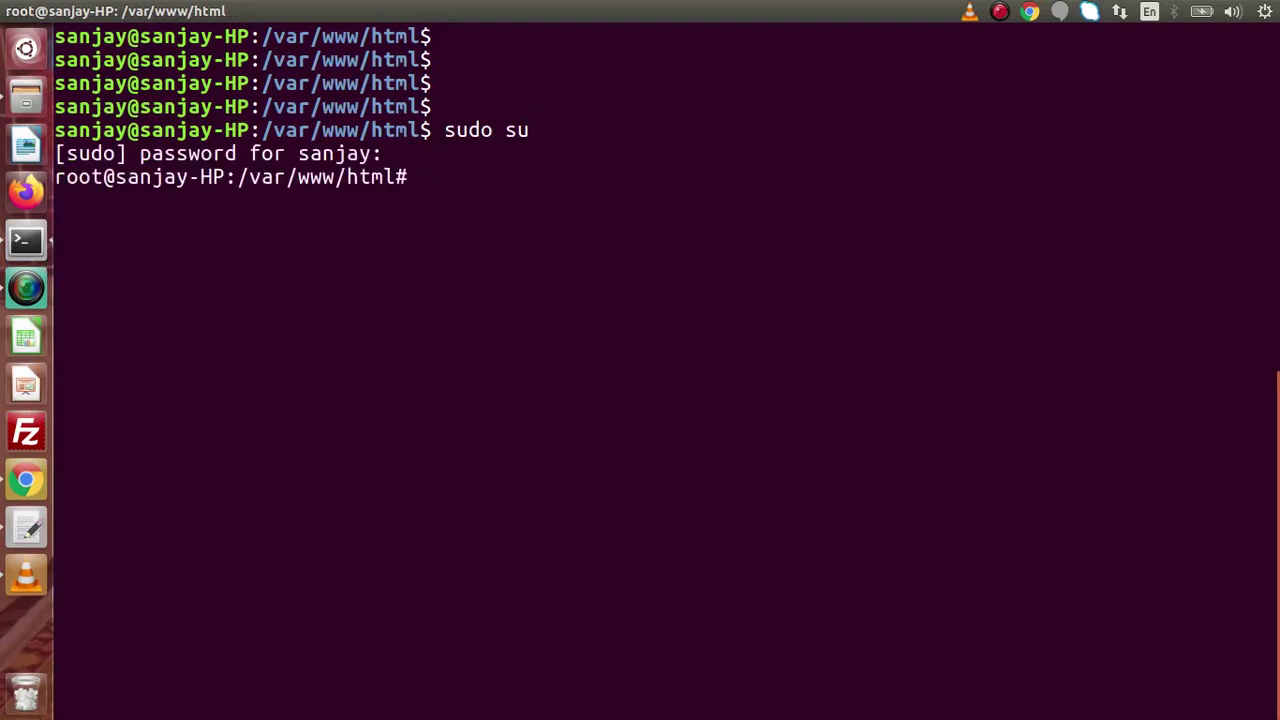
# Run chmod -R 777 on /var/www/html/plugin-boilerplate and return to the WordPress Updates page
pyautogui.write('cho')
pyautogui.press('BackSpace')
pyautogui.write('mod ')
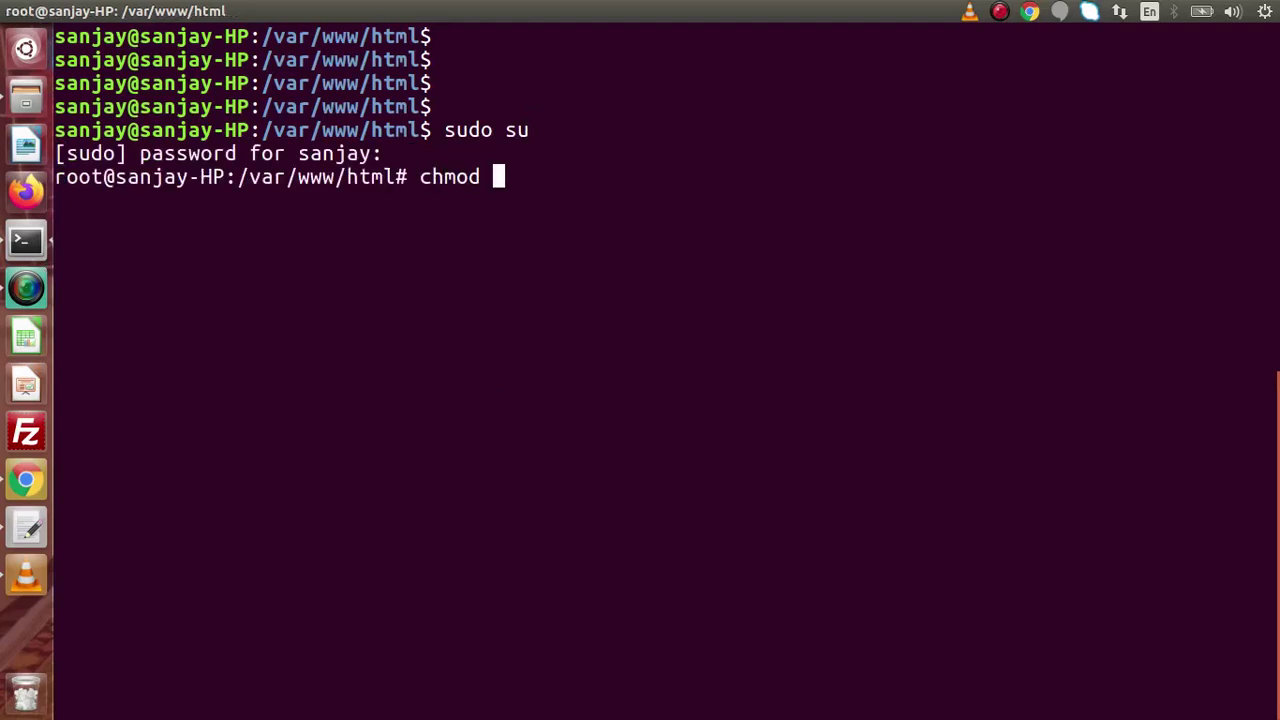
pyautogui.write('0')
pyautogui.press('BackSpace')
pyautogui.write('-R 777')
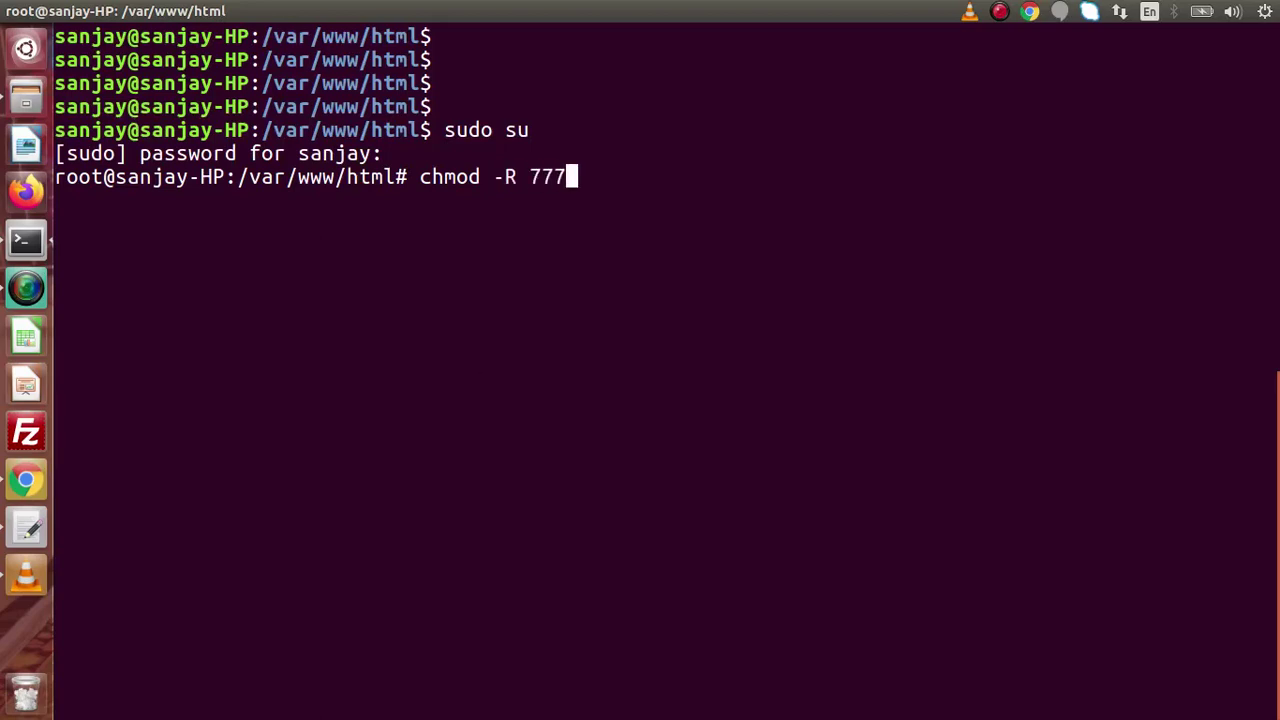
pyautogui.hotkey('ctrl', 'shift', 'v')
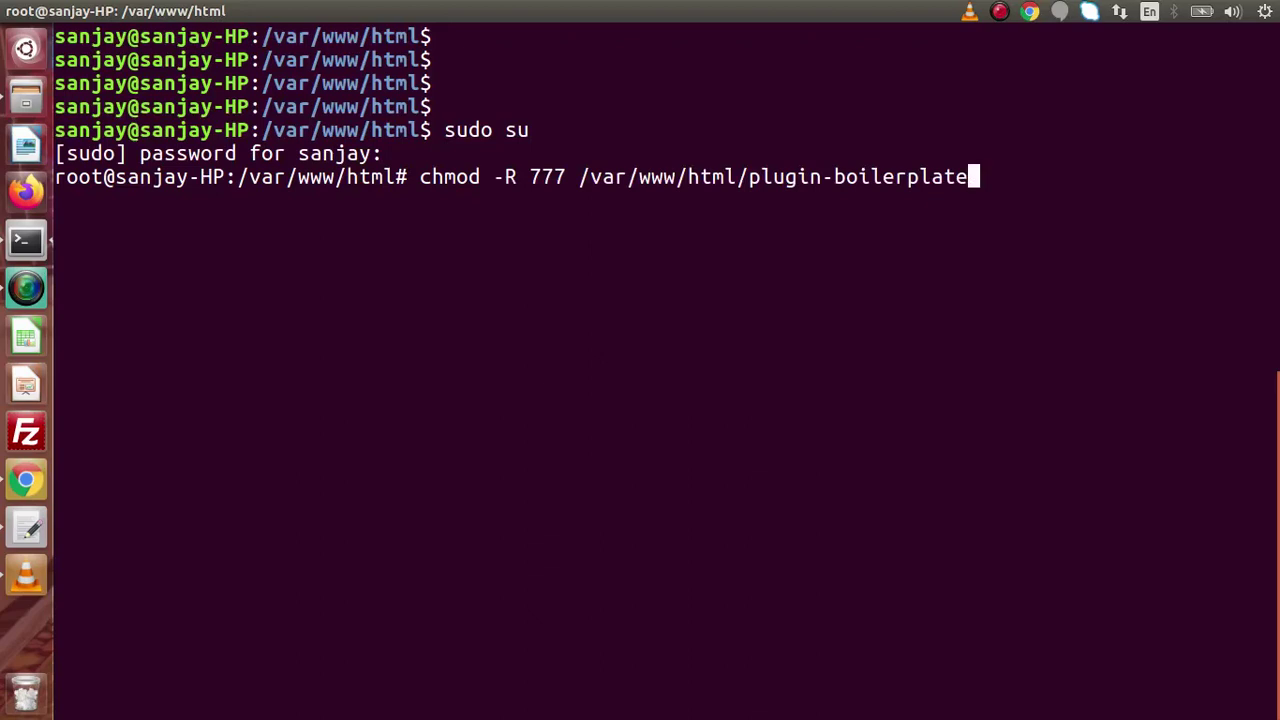
pyautogui.press('Return')
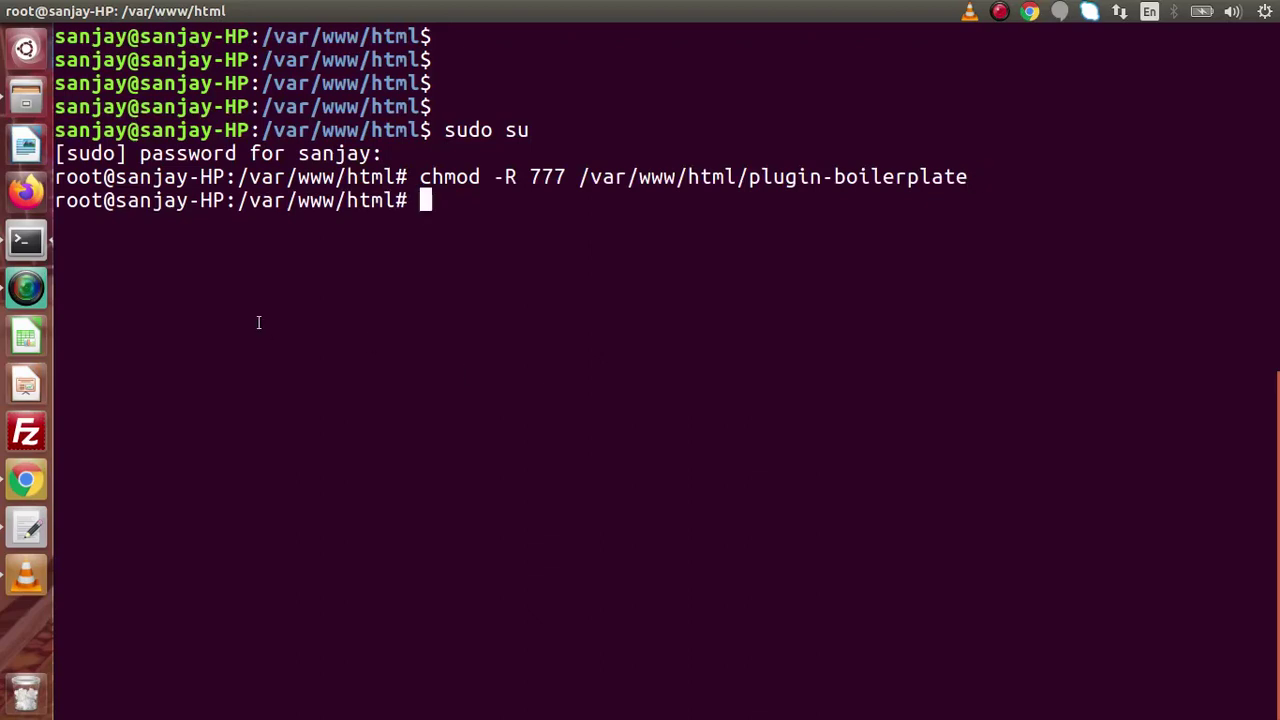
pyautogui.click(30, 478)
pyautogui.click(74, 71)
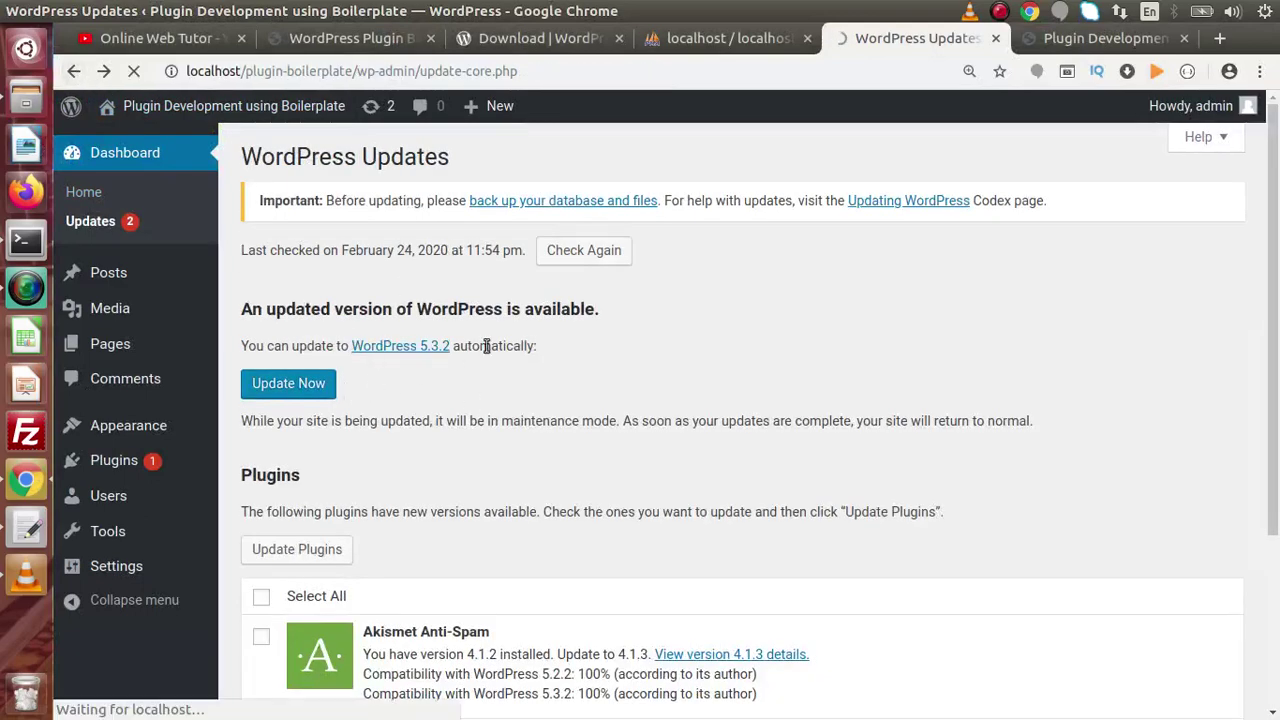
# Run the 5.3.2 core update and confirm 'Version 5.3.2' in the Dashboard footer
pyautogui.click(300, 388)
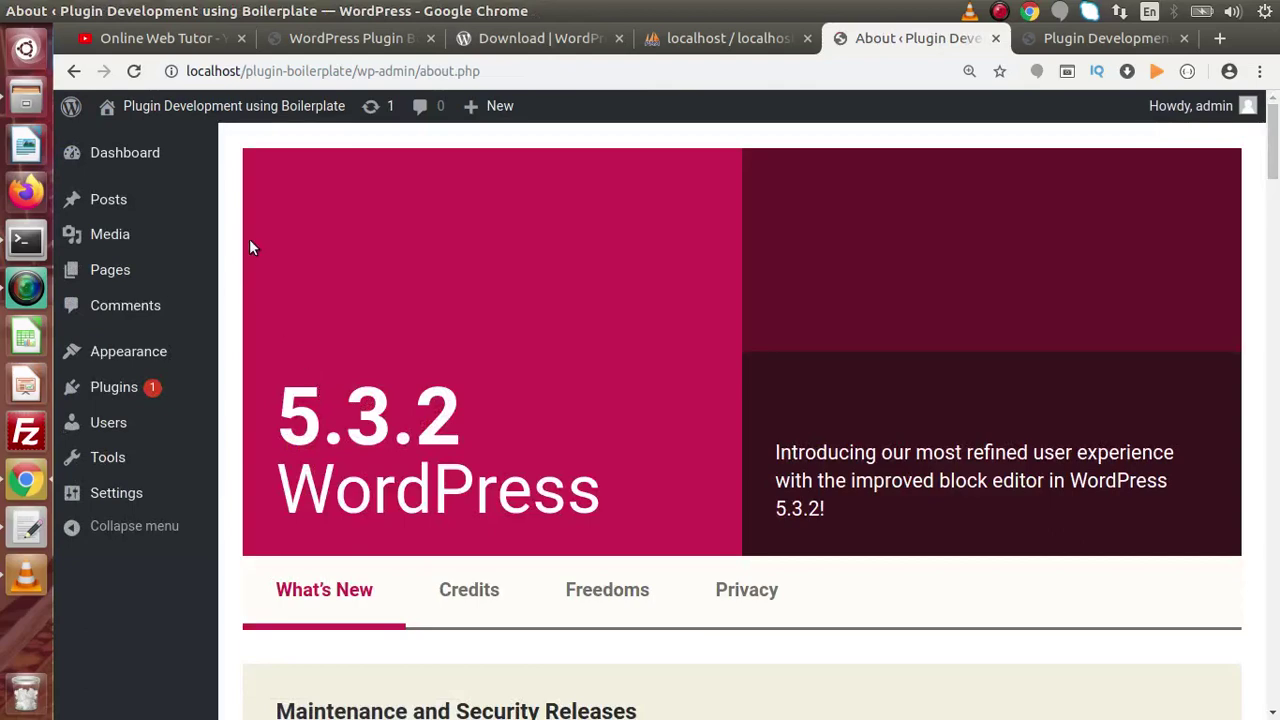
pyautogui.click(106, 148)
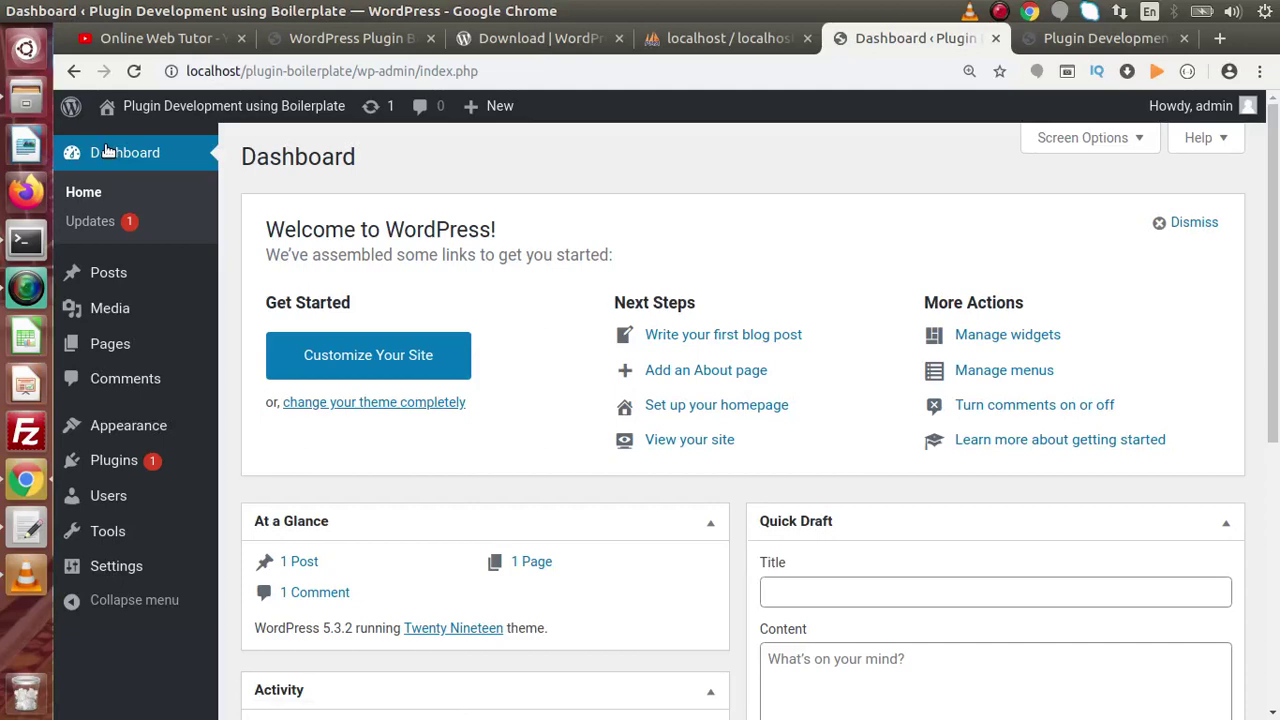
pyautogui.moveTo(1274, 303); pyautogui.dragTo(1277, 567)
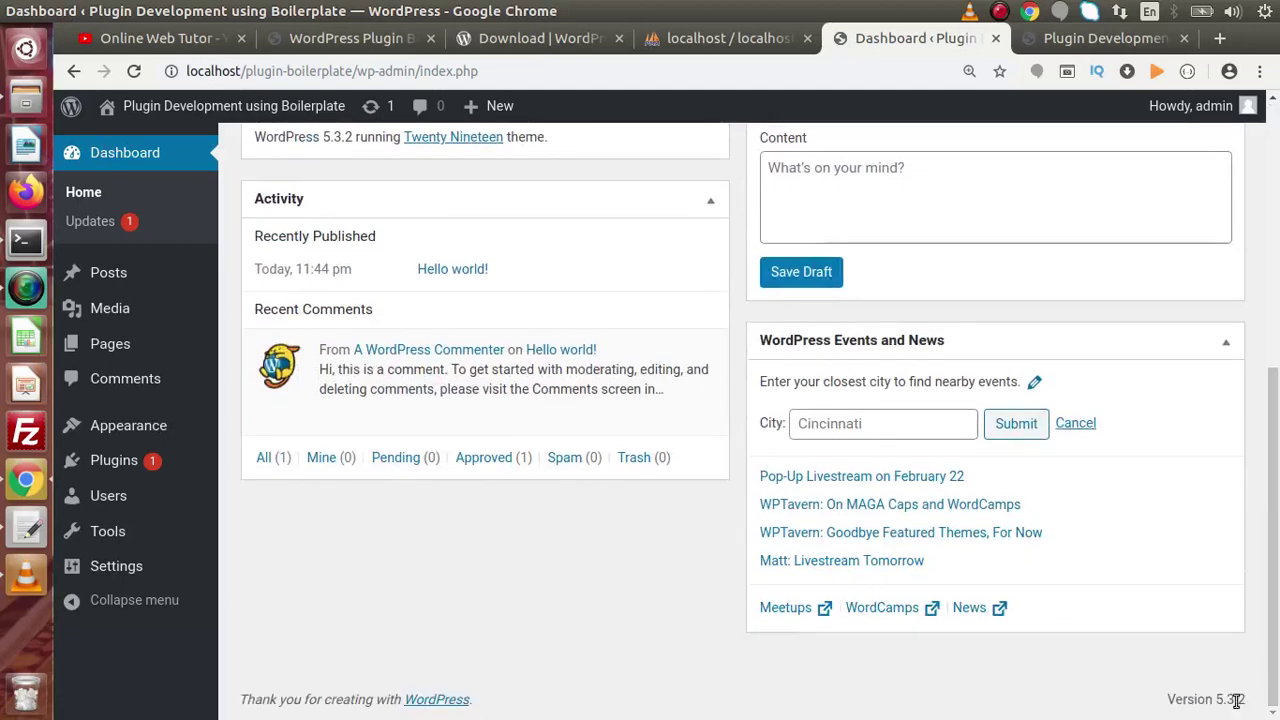
pyautogui.moveTo(1246, 700); pyautogui.dragTo(1168, 699)
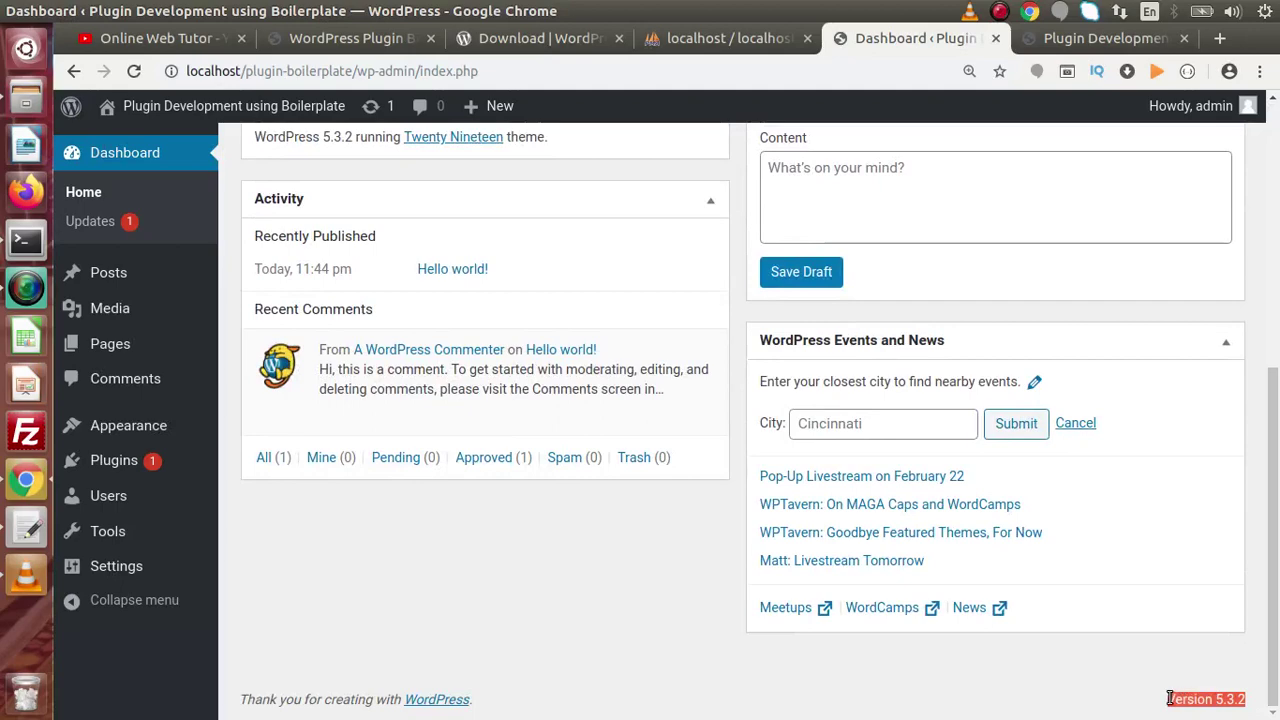
pyautogui.click(730, 657)
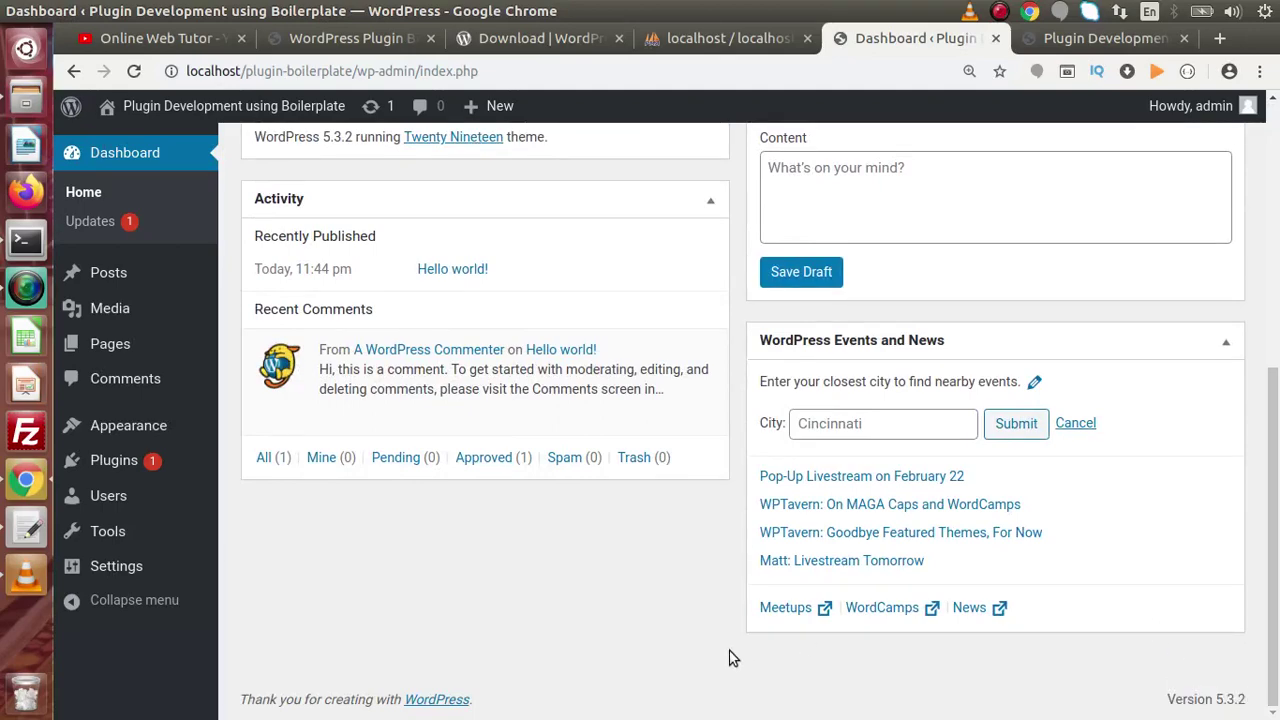
# Switch to gedit and show the boilerplate-intro.txt tab with the Part #1 topic outline
pyautogui.click(26, 527)
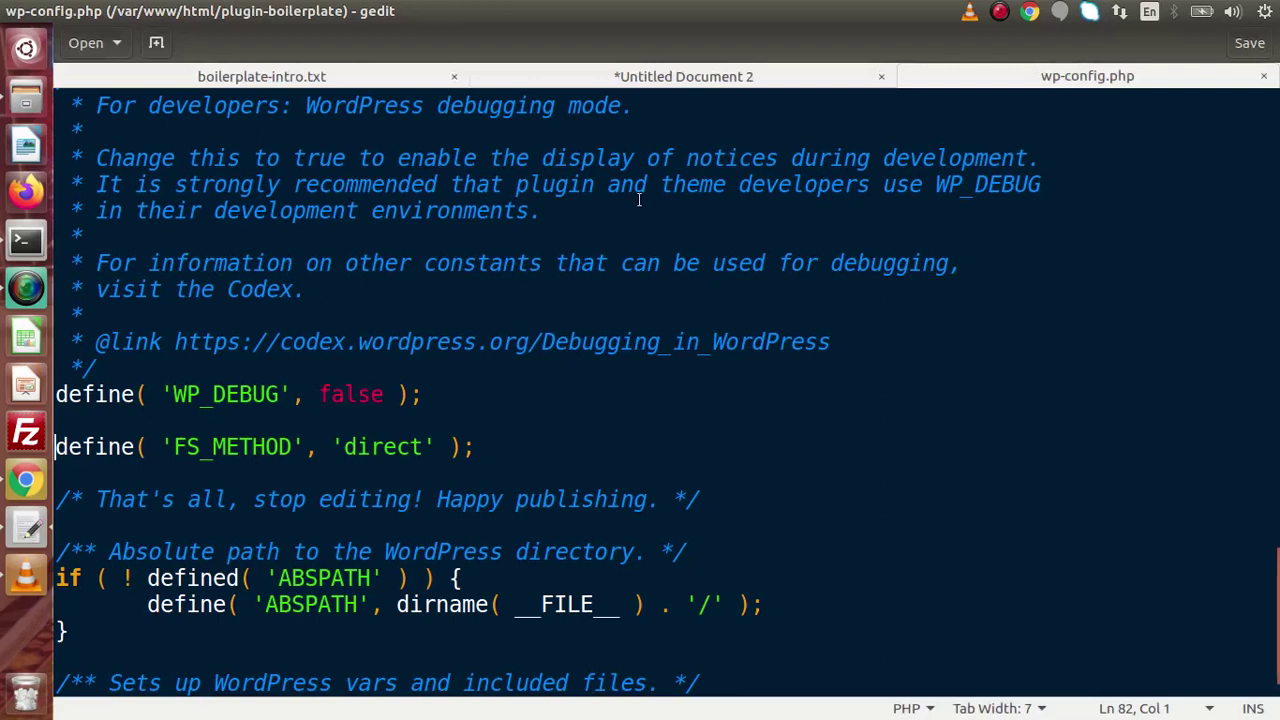
pyautogui.click(695, 76)
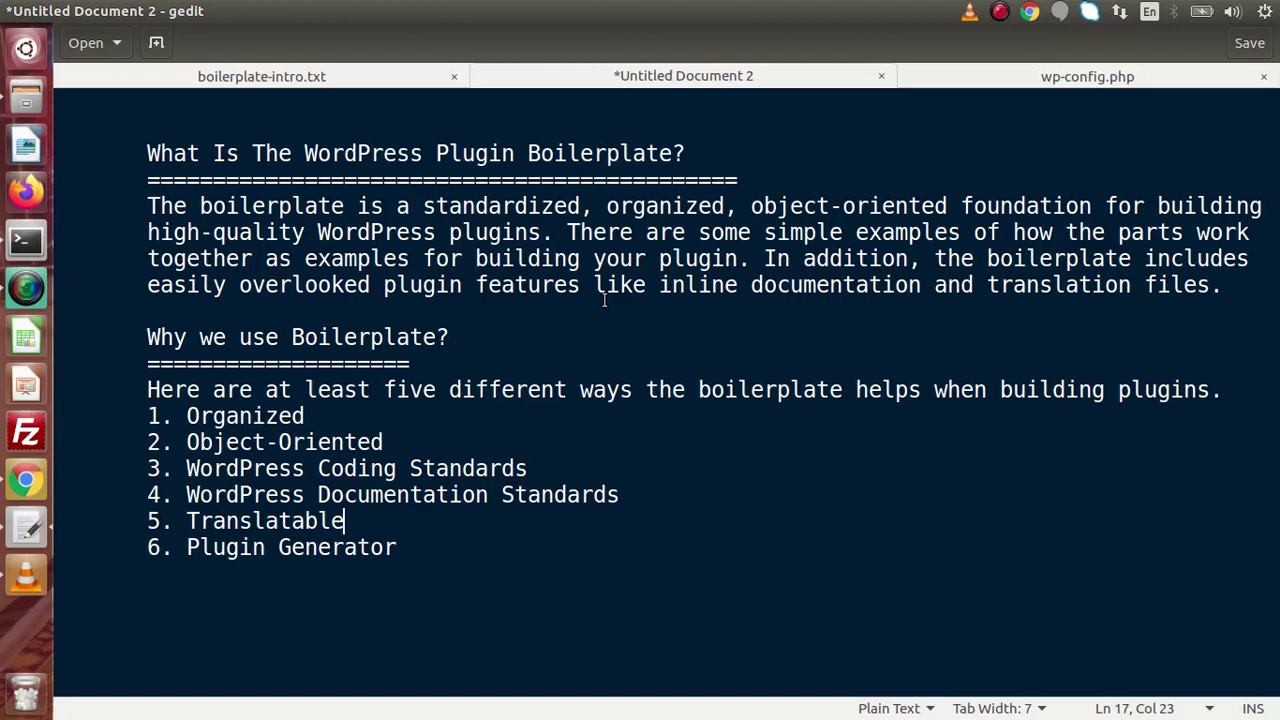
pyautogui.click(403, 80)
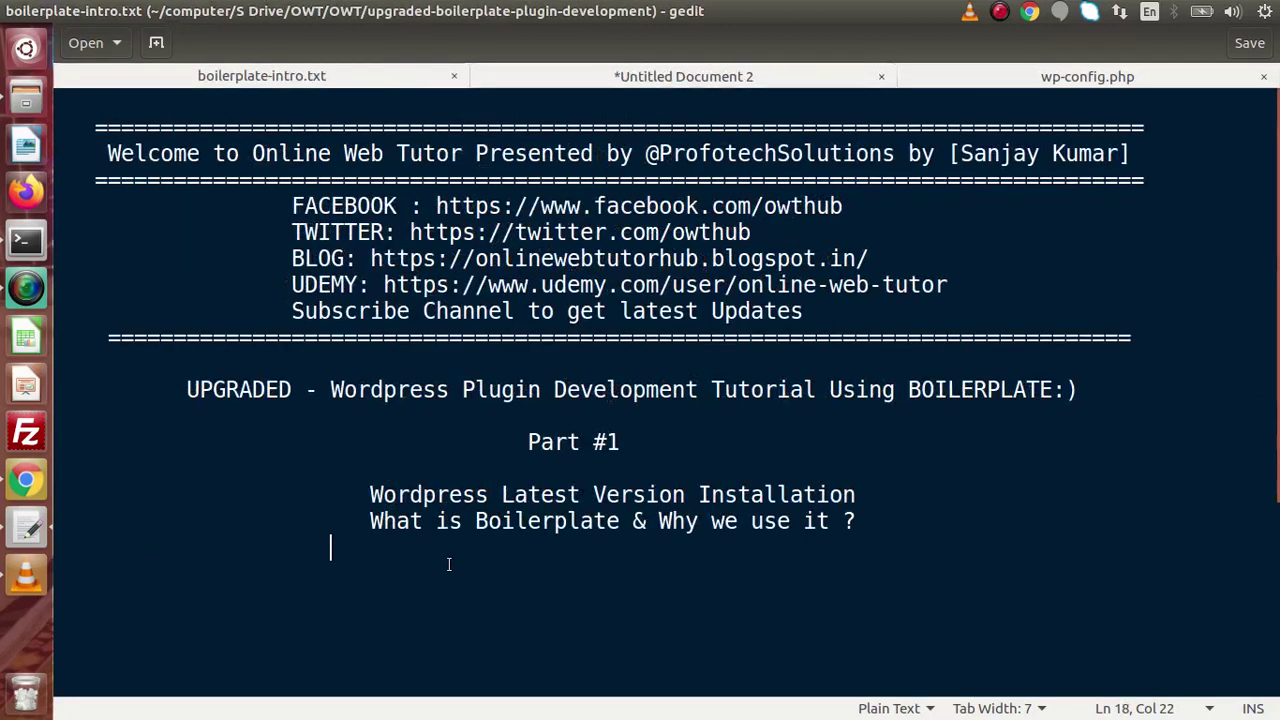